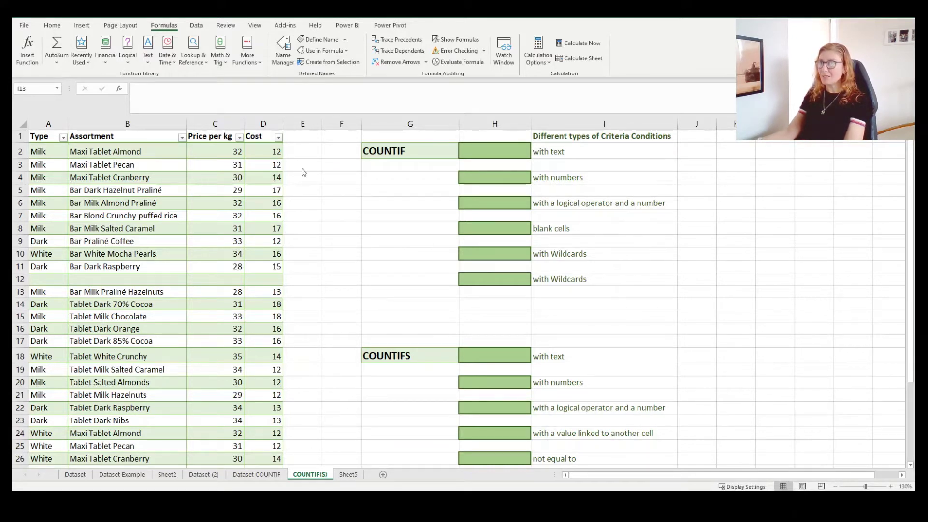
In H2, enter a COUNTIF formula that counts entries in the table's Assortment column matching cell B2.
{"action": "left_click", "coordinate": [492, 151]}
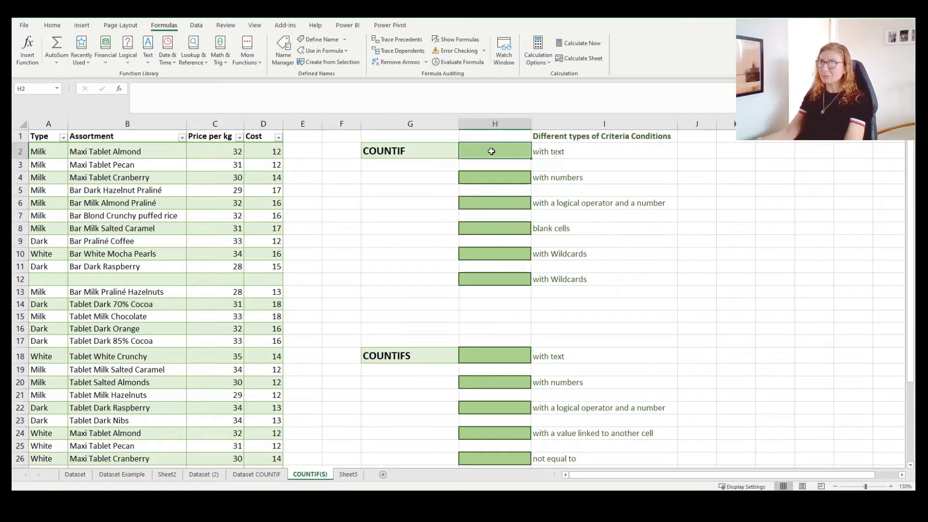
{"action": "left_click", "coordinate": [328, 110]}
{"action": "type", "text": "=coun"}
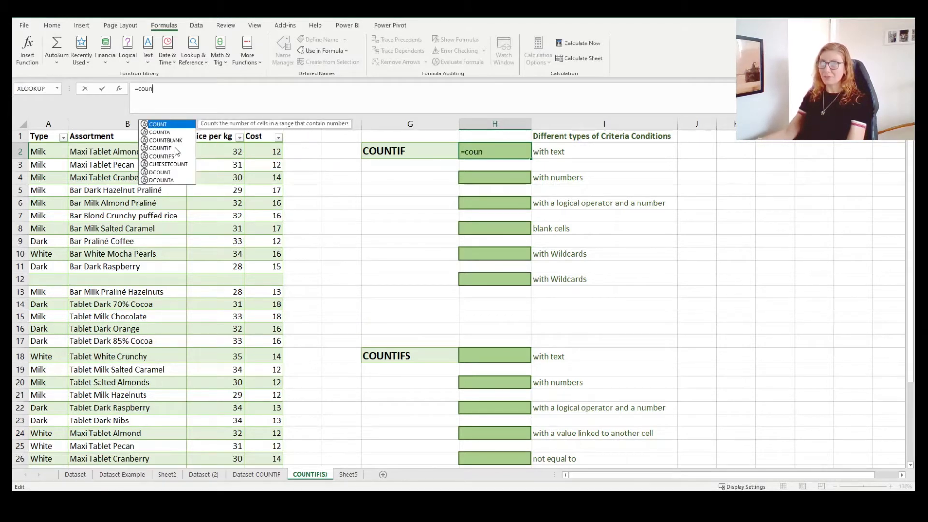
{"action": "double_click", "coordinate": [175, 148]}
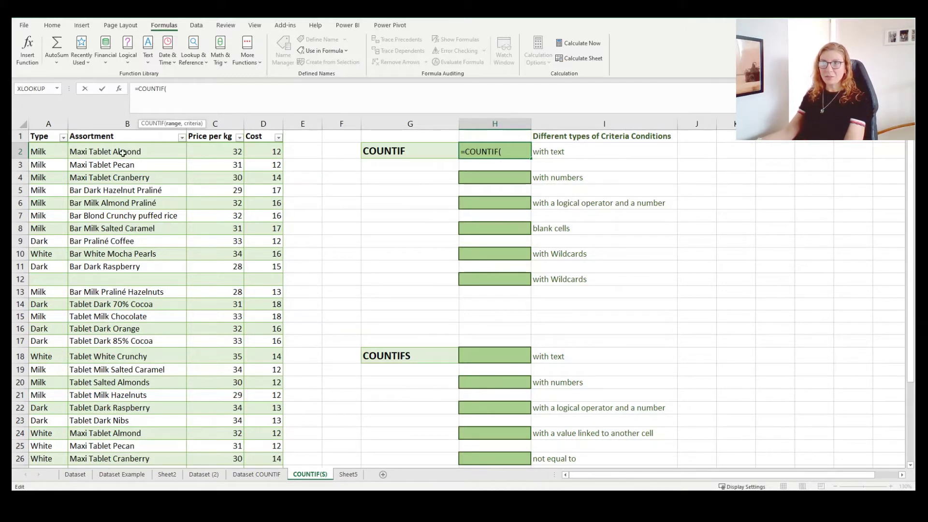
{"action": "left_click", "coordinate": [119, 128]}
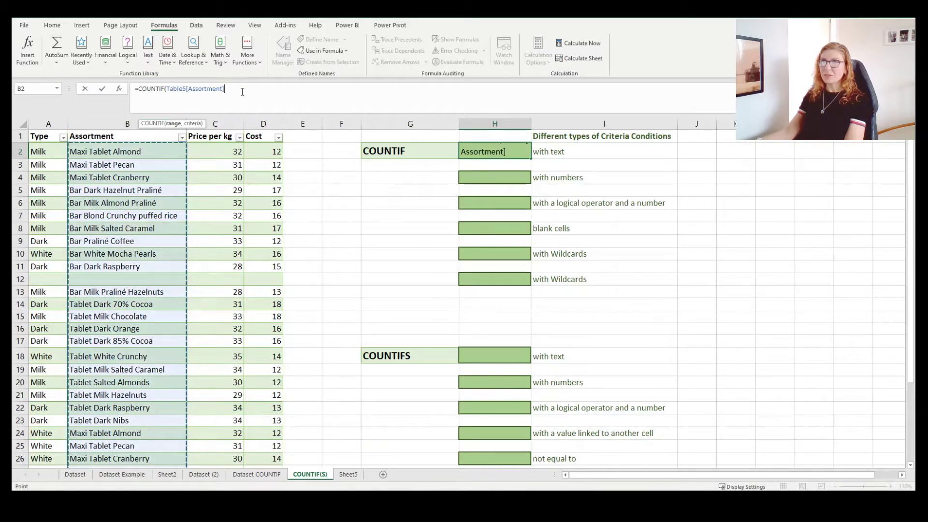
{"action": "type", "text": ","}
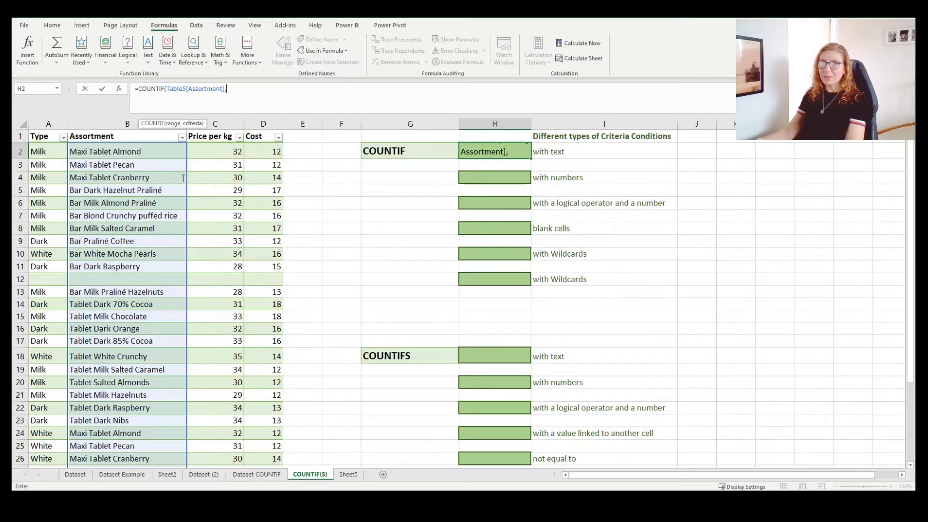
{"action": "left_click", "coordinate": [129, 151]}
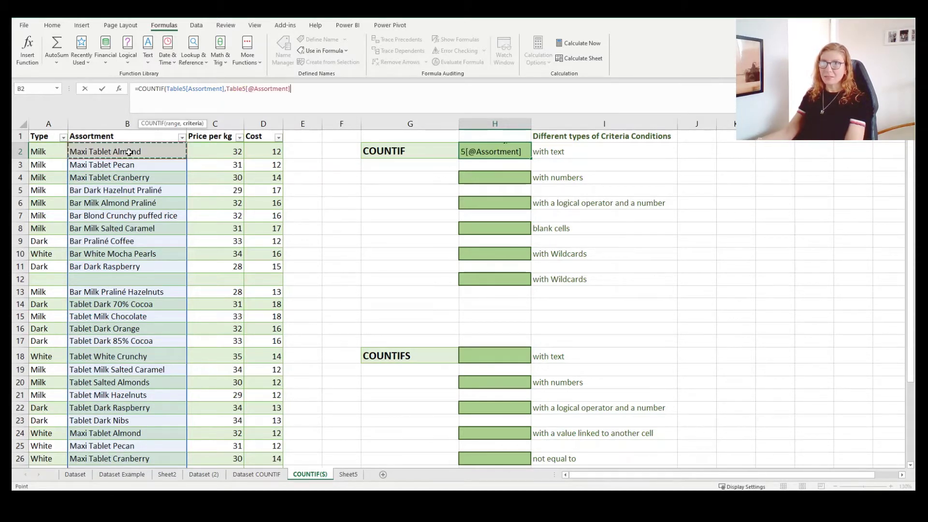
{"action": "type", "text": ")"}
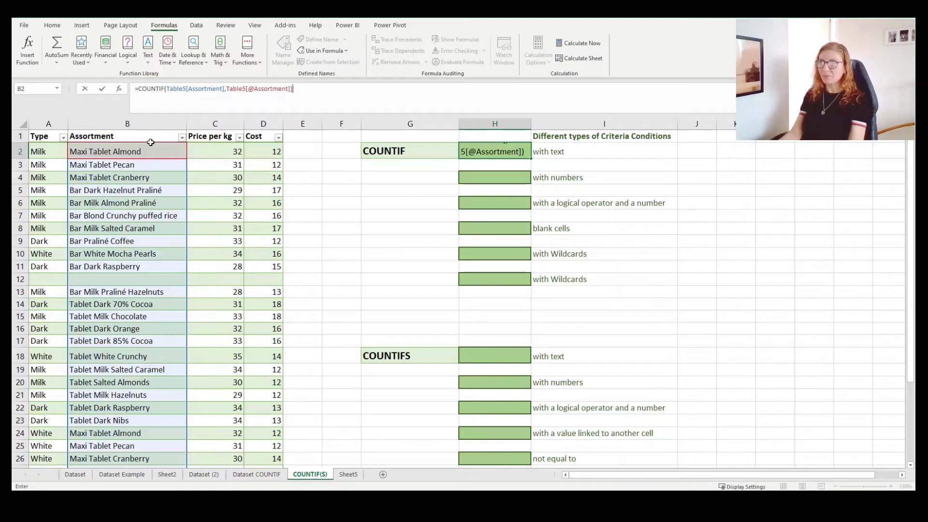
{"action": "key", "text": "Return"}
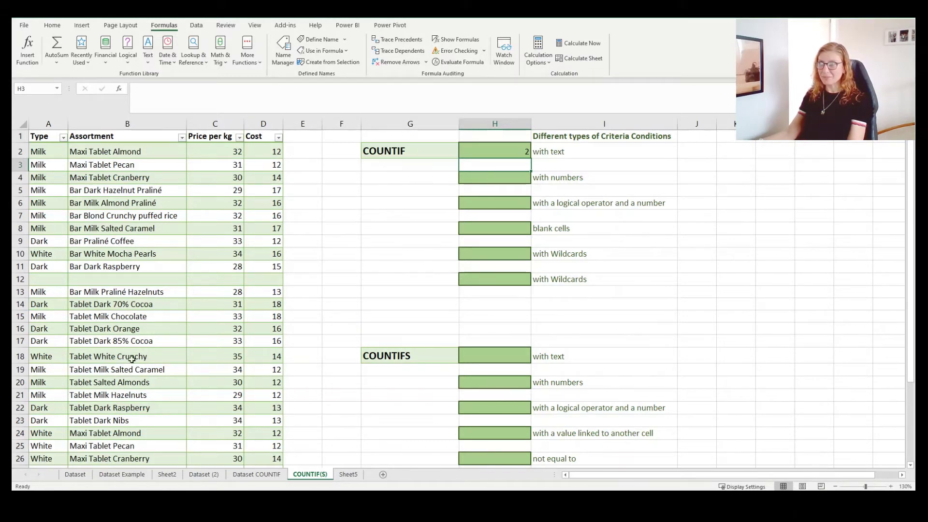
Replace the cell-reference criterion in H2's COUNTIF with the quoted text "Maxi Tablet Almond", copied from B2.
{"action": "left_click", "coordinate": [133, 154]}
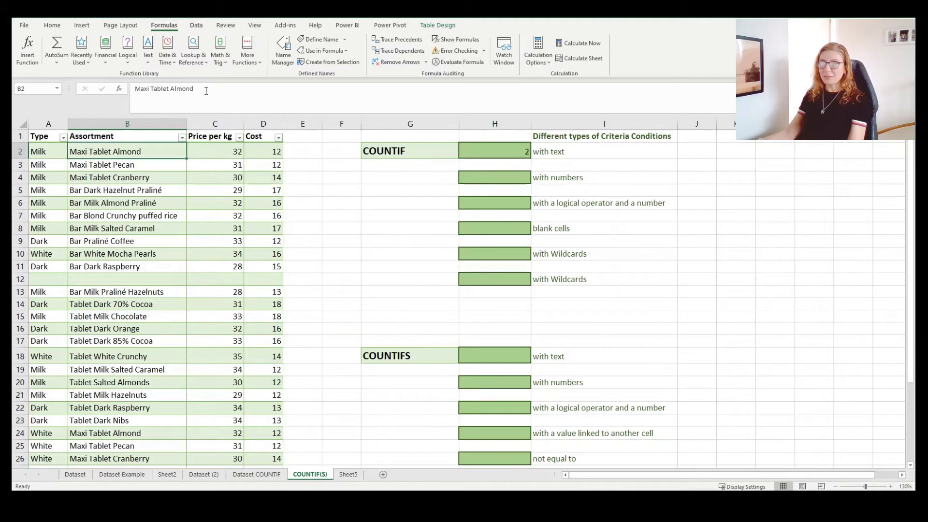
{"action": "left_click_drag", "start_coordinate": [206, 91], "coordinate": [134, 90]}
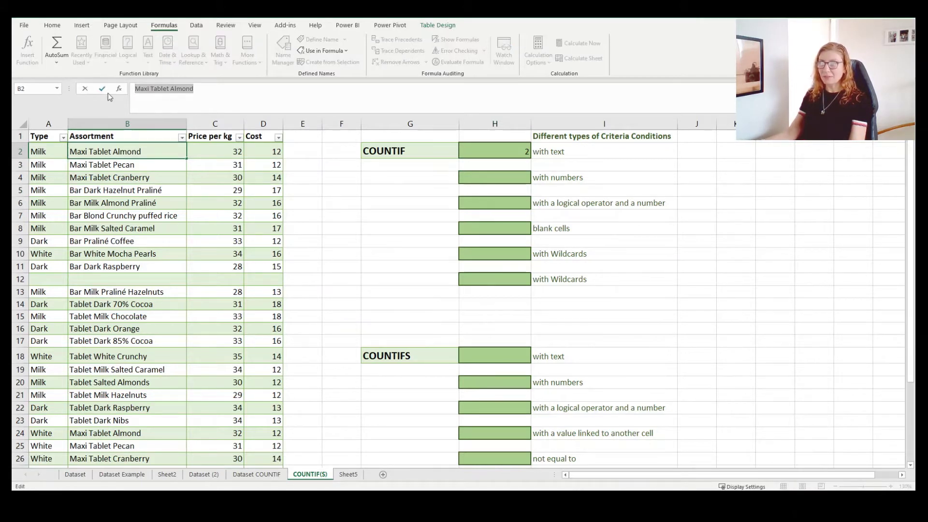
{"action": "key", "text": "Return"}
{"action": "left_click", "coordinate": [484, 151]}
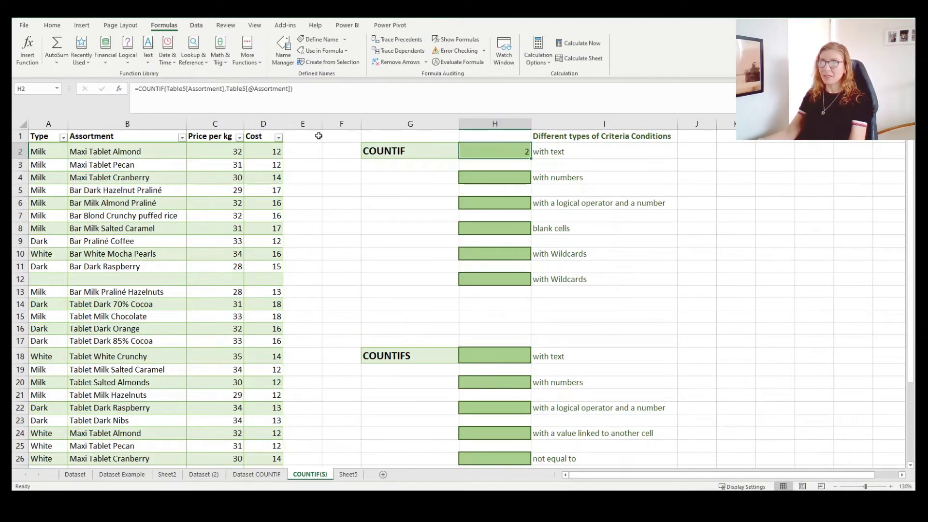
{"action": "left_click_drag", "start_coordinate": [291, 89], "coordinate": [234, 91]}
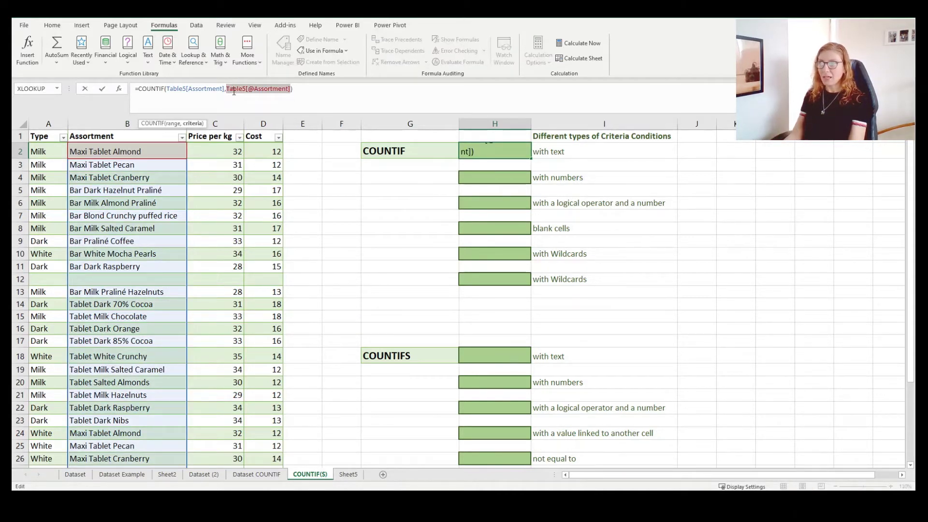
{"action": "type", "text": "\"\""}
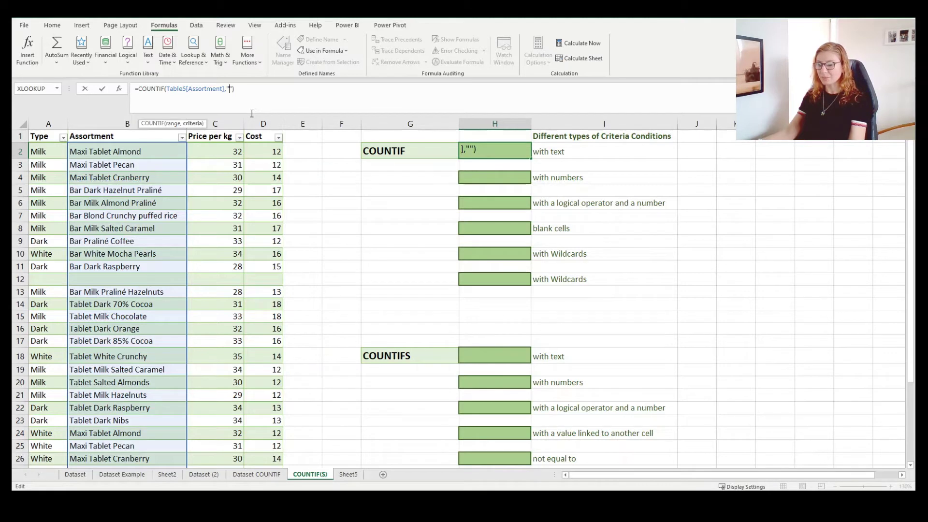
{"action": "key", "text": "ctrl+v"}
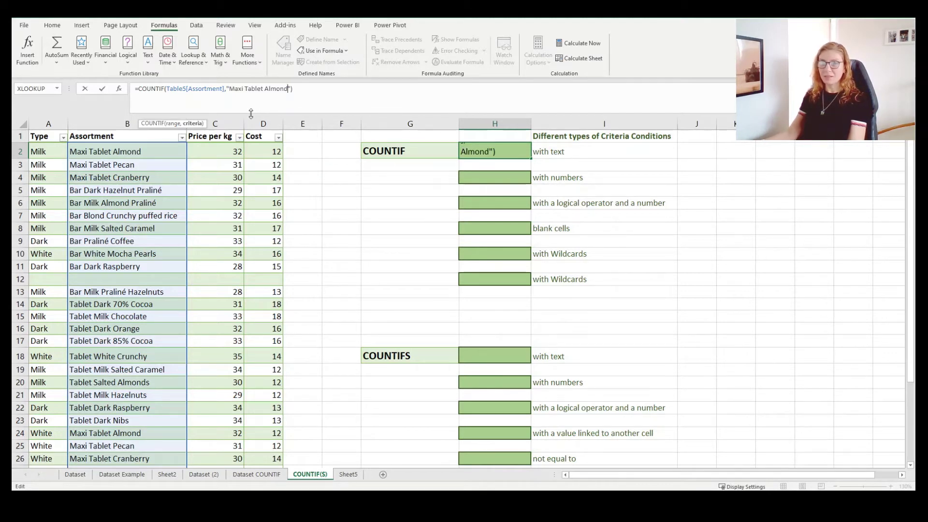
{"action": "key", "text": "Return"}
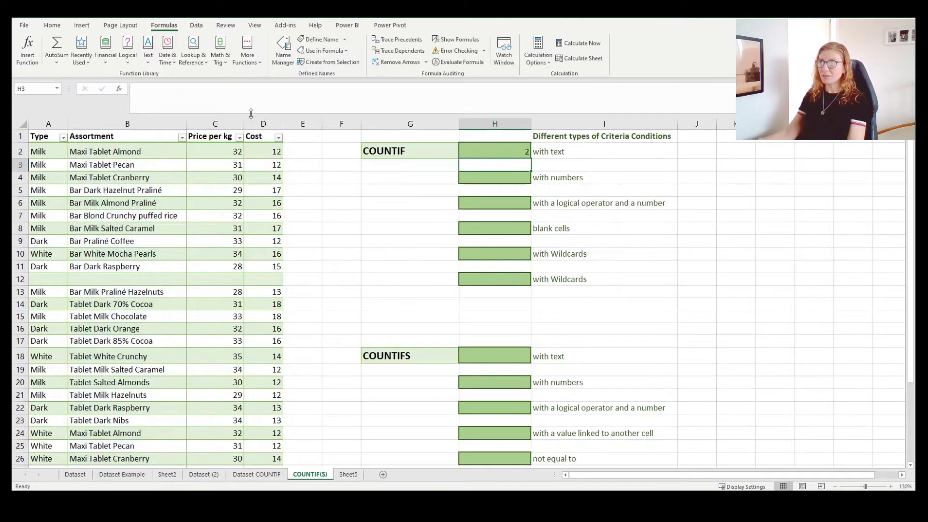
{"action": "left_click", "coordinate": [477, 151]}
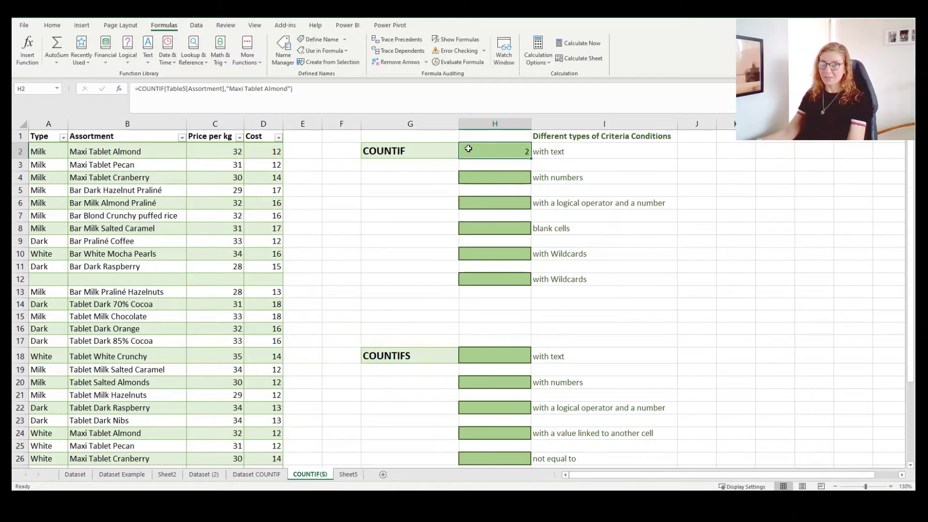
In H4, enter a COUNTIF formula that counts values equal to 32 in the Price per kg column.
{"action": "left_click", "coordinate": [488, 177]}
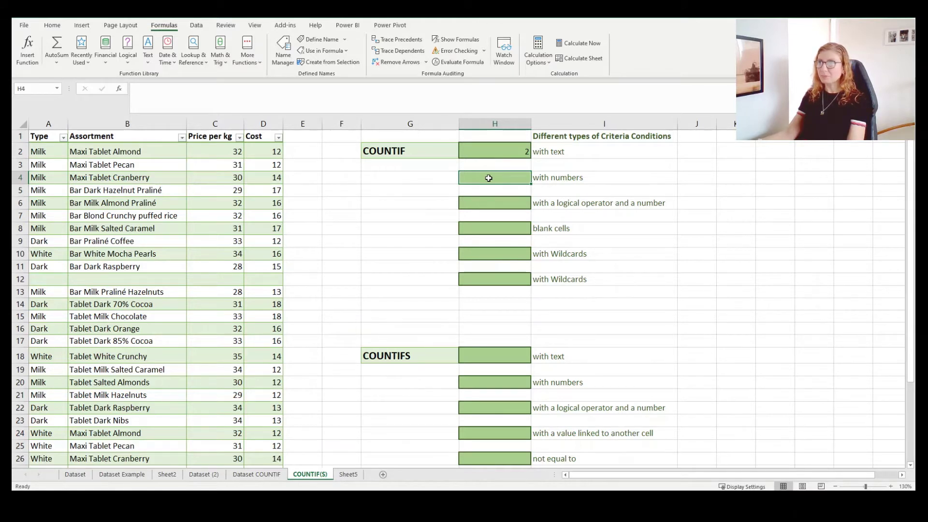
{"action": "left_click", "coordinate": [254, 93]}
{"action": "type", "text": "=c"}
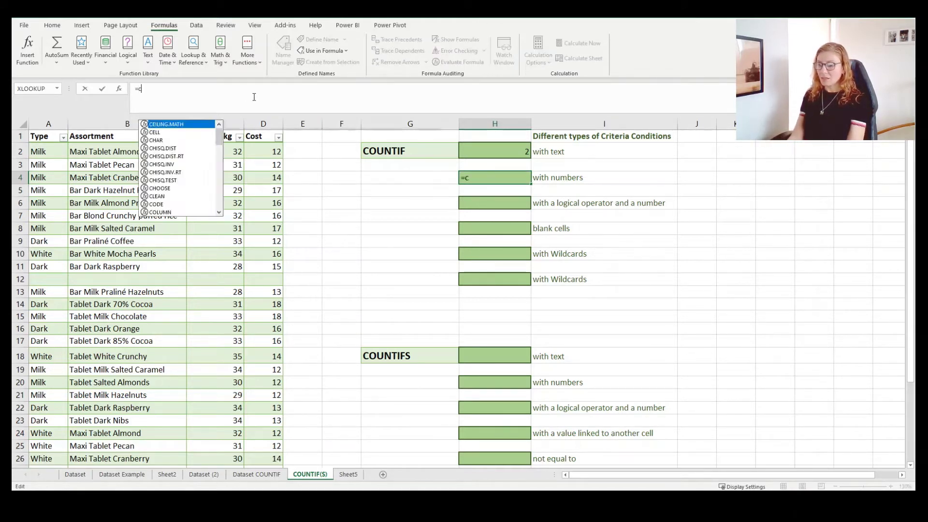
{"action": "type", "text": "oun"}
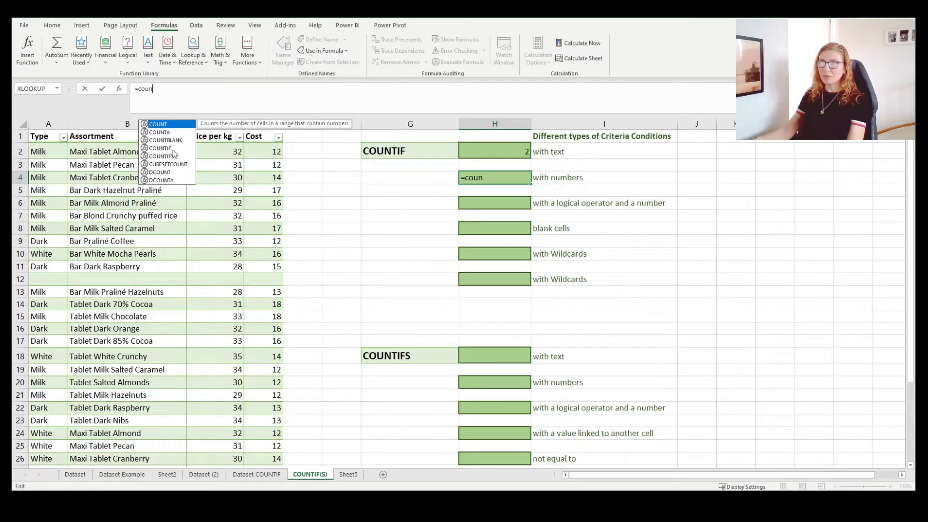
{"action": "left_click", "coordinate": [171, 148]}
{"action": "double_click", "coordinate": [172, 148]}
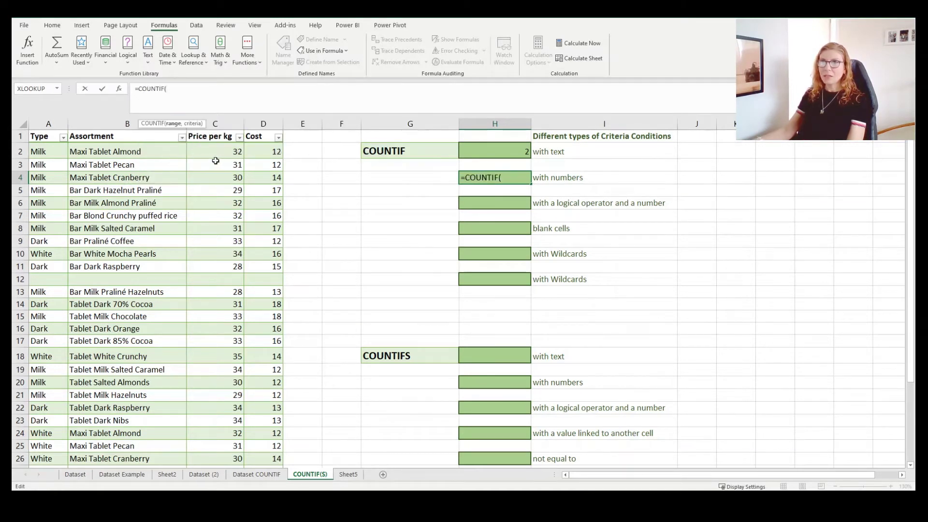
{"action": "left_click", "coordinate": [209, 128]}
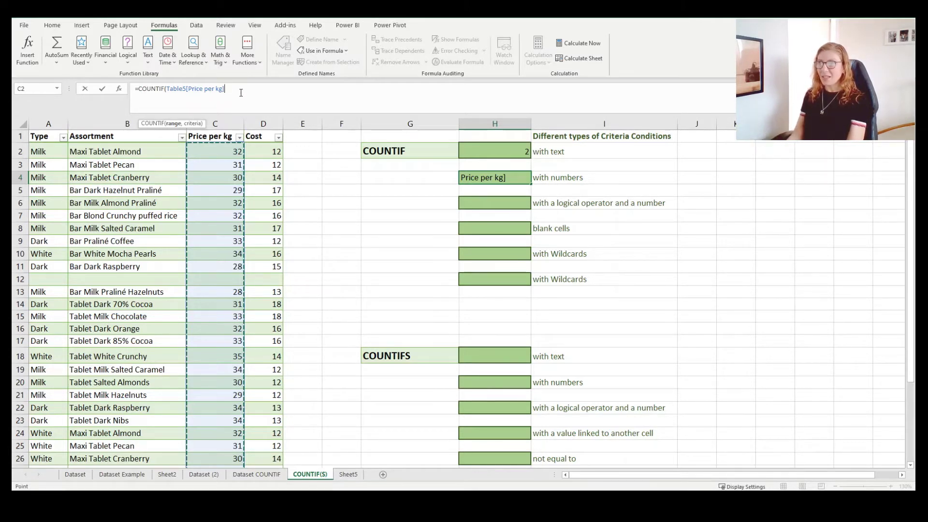
{"action": "type", "text": ","}
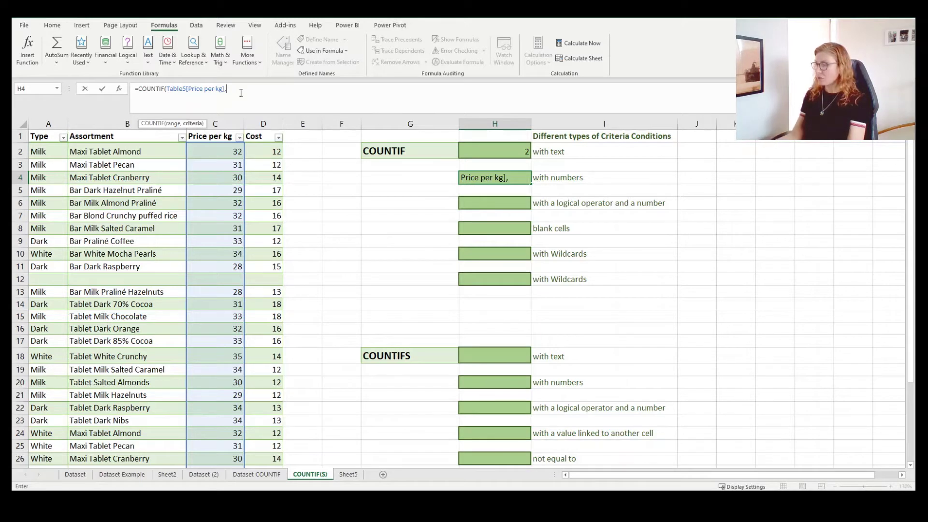
{"action": "type", "text": "32"}
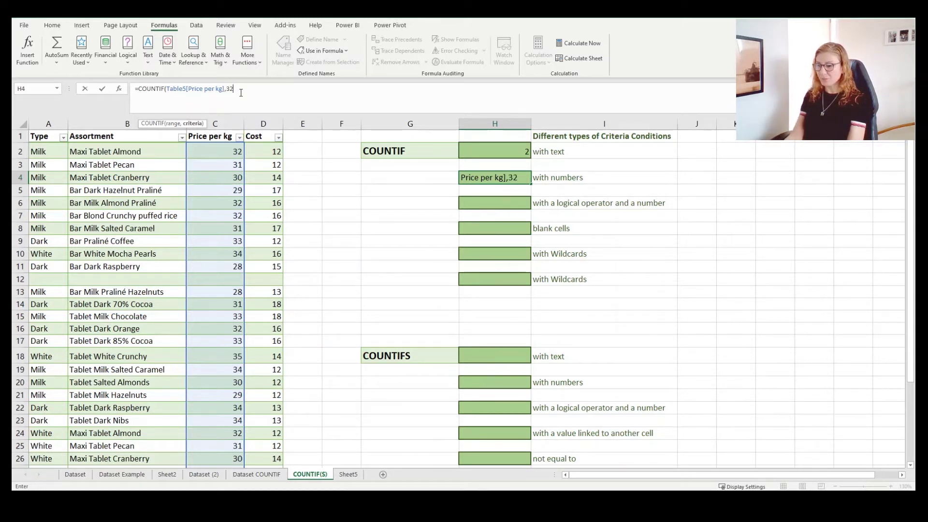
{"action": "type", "text": ")"}
{"action": "key", "text": "Return"}
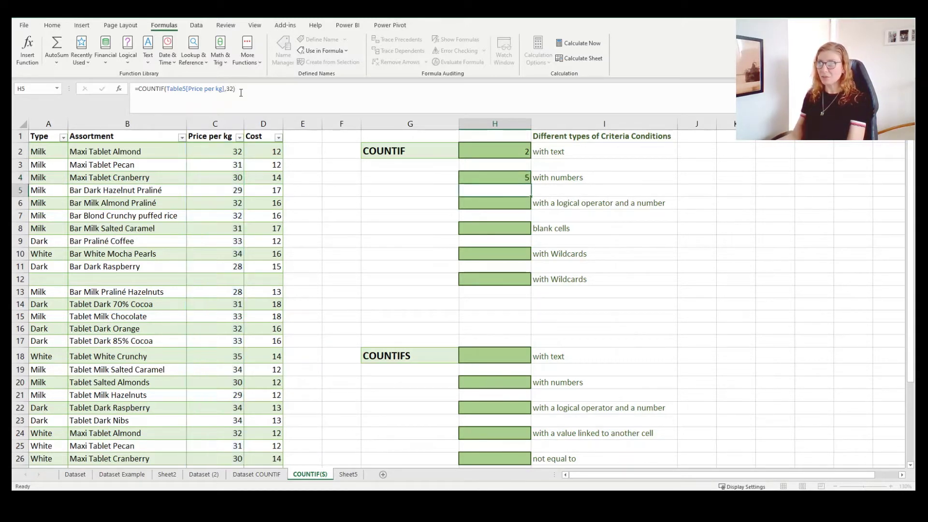
{"action": "left_click", "coordinate": [490, 152]}
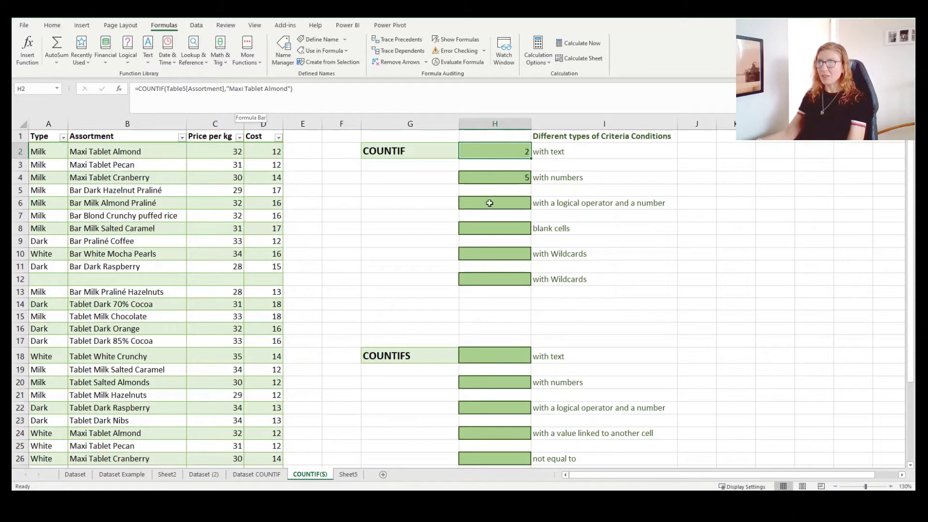
{"action": "left_click", "coordinate": [502, 178]}
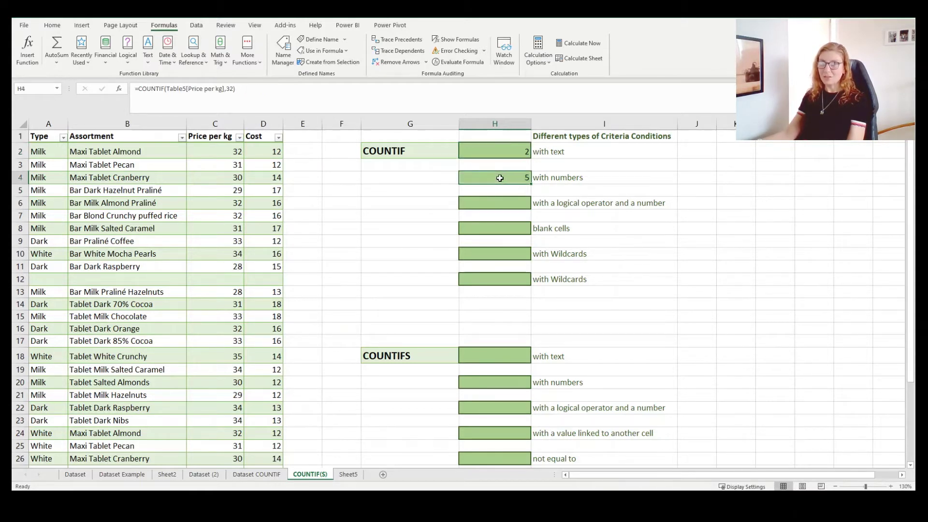
In H6, enter a COUNTIF formula that counts Price per kg values meeting the quoted criterion "<32".
{"action": "left_click", "coordinate": [486, 205]}
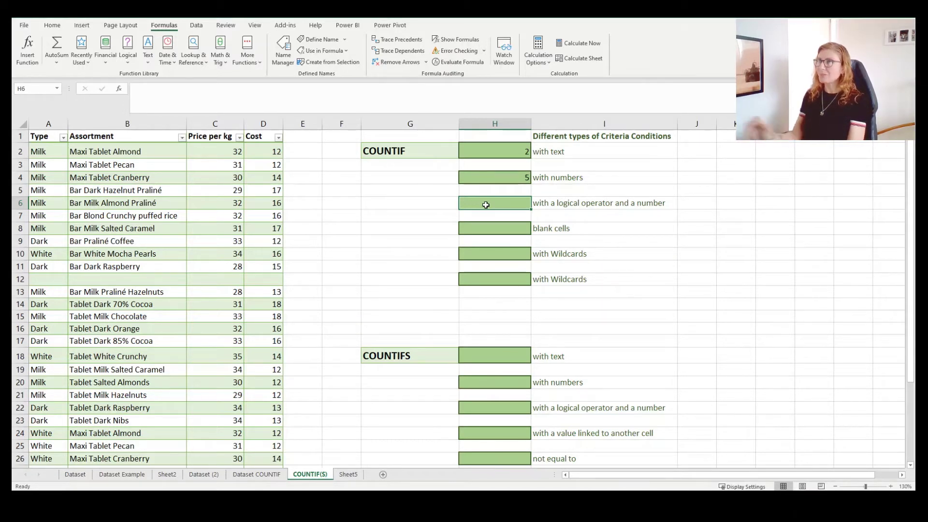
{"action": "type", "text": "="}
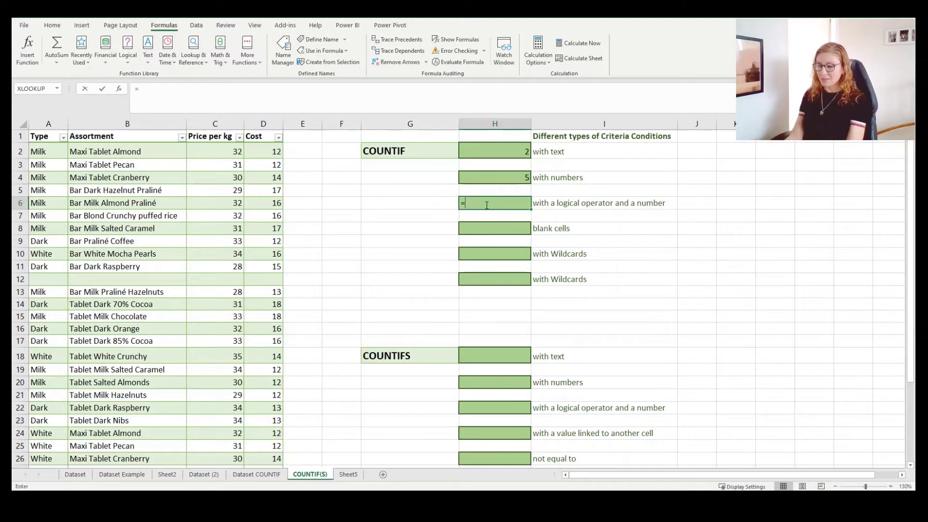
{"action": "type", "text": "coun"}
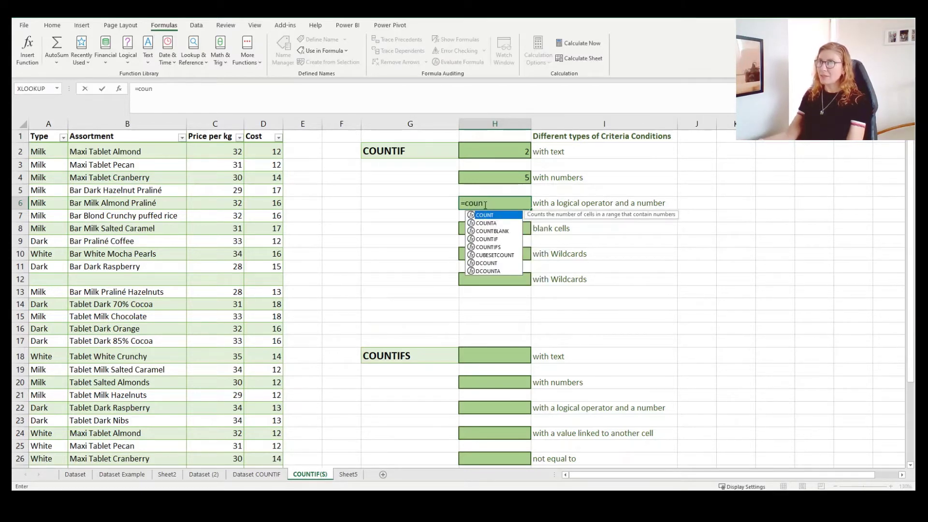
{"action": "double_click", "coordinate": [487, 240]}
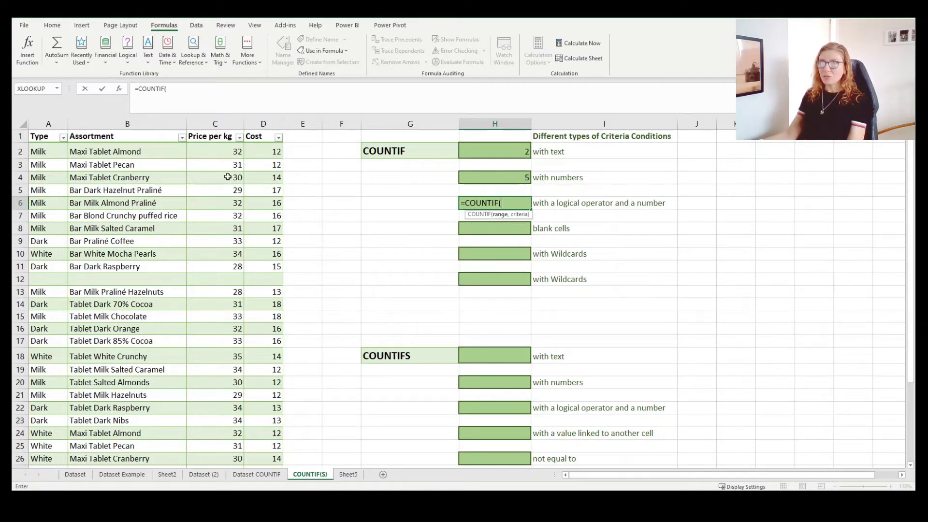
{"action": "left_click", "coordinate": [217, 91]}
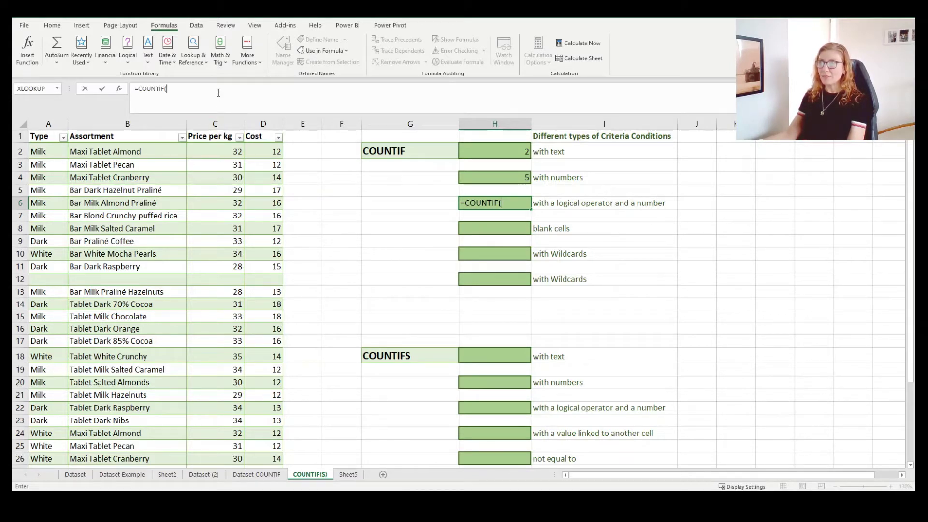
{"action": "left_click", "coordinate": [220, 129]}
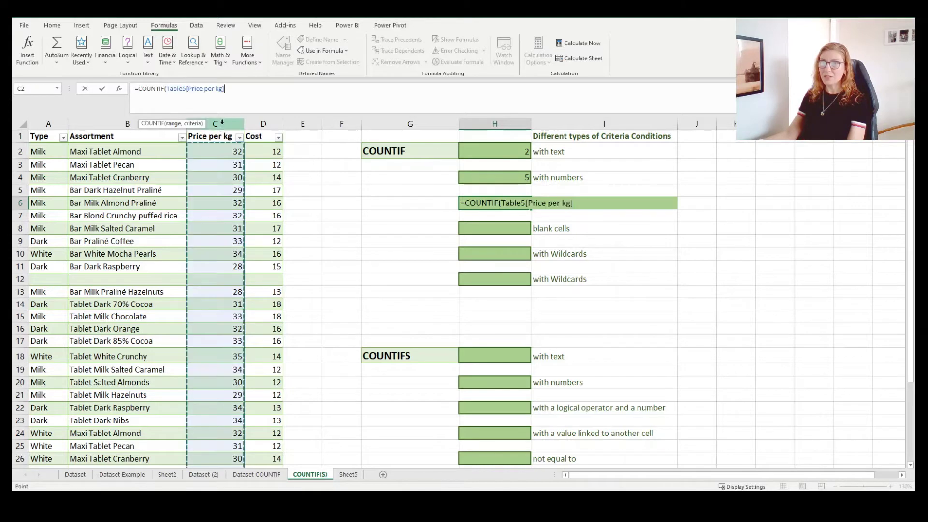
{"action": "type", "text": ","}
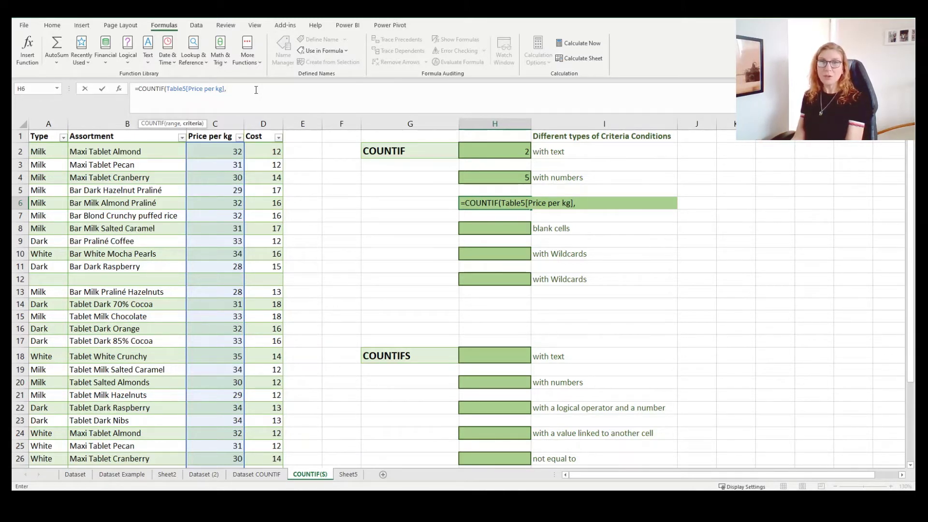
{"action": "type", "text": "\"\""}
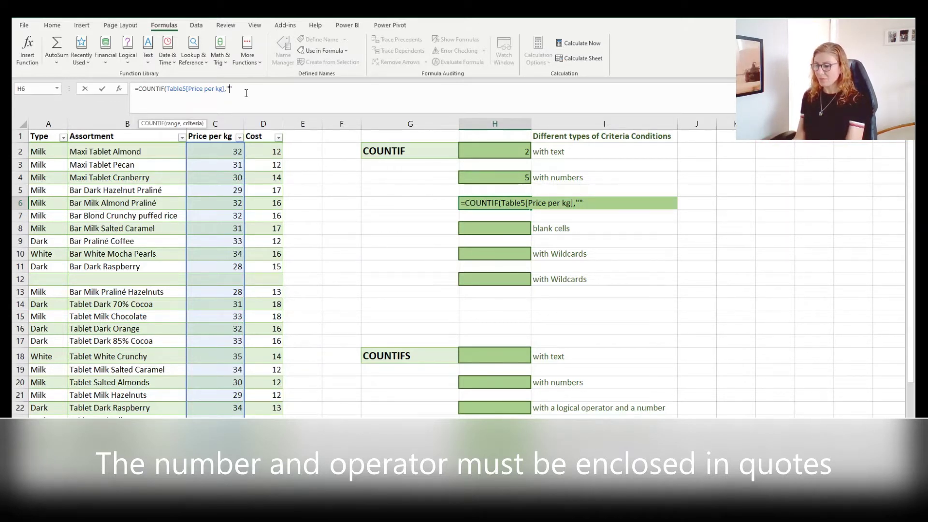
{"action": "type", "text": "<32"}
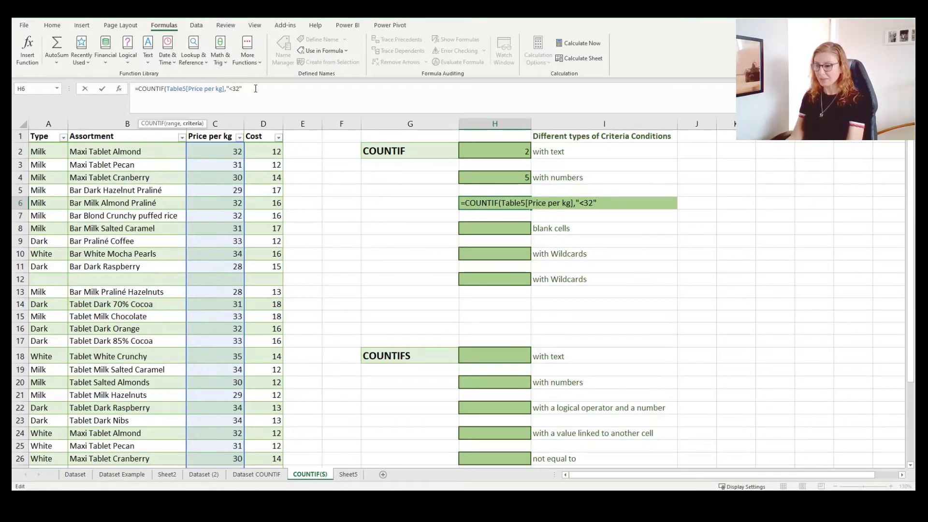
{"action": "type", "text": ")"}
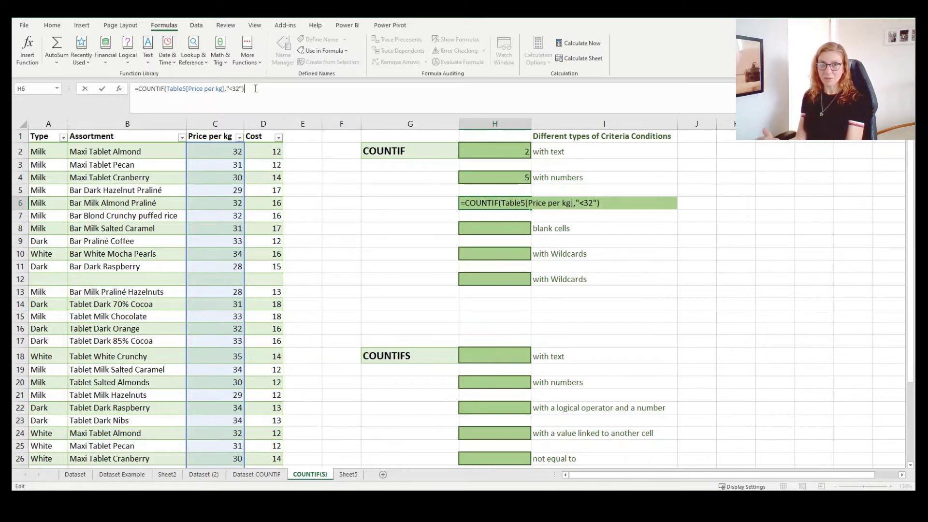
{"action": "key", "text": "Return"}
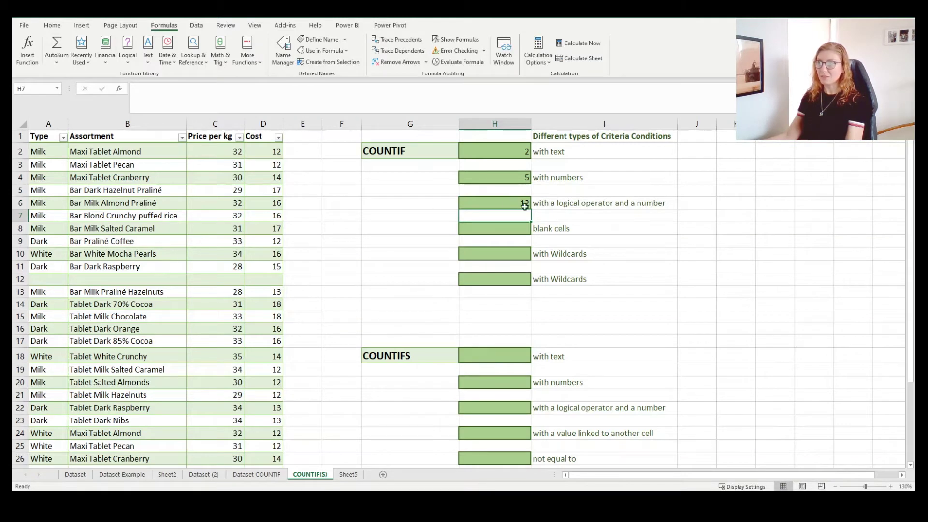
{"action": "left_click", "coordinate": [507, 205]}
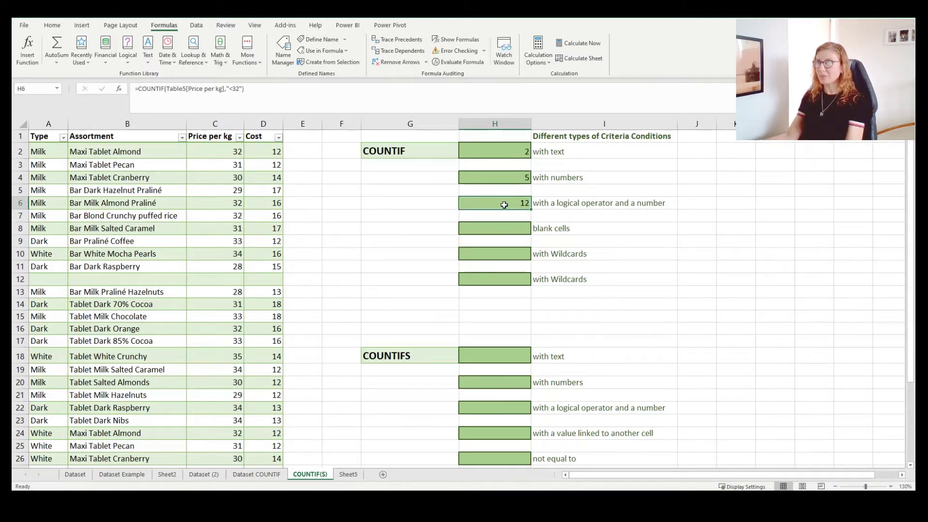
In H8, enter a COUNTIF formula that counts blank cells in the Assortment column, using empty quotes "" as the criterion.
{"action": "left_click", "coordinate": [489, 231]}
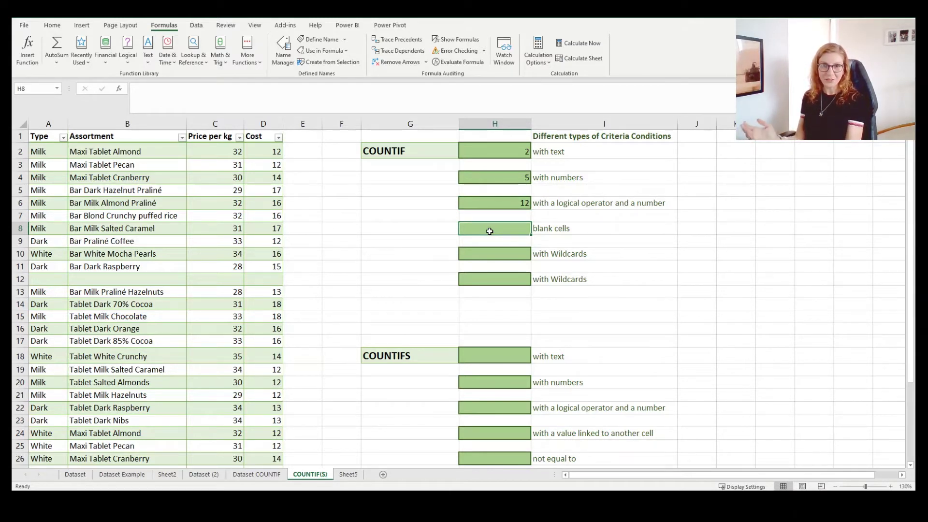
{"action": "left_click", "coordinate": [263, 95]}
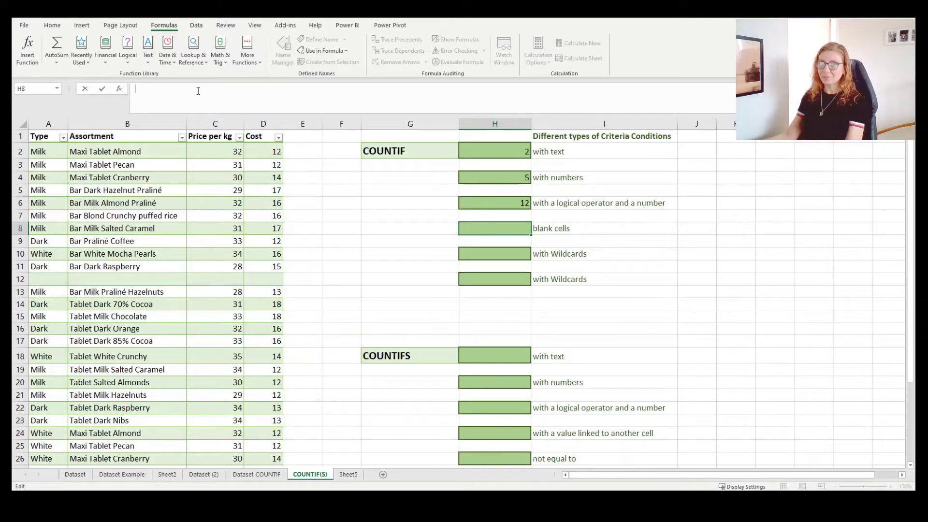
{"action": "type", "text": "=coun"}
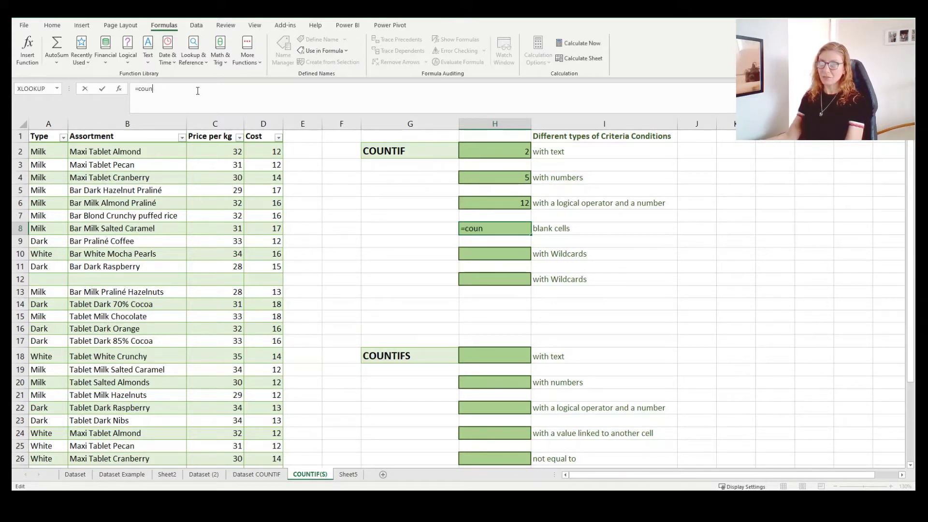
{"action": "type", "text": "t"}
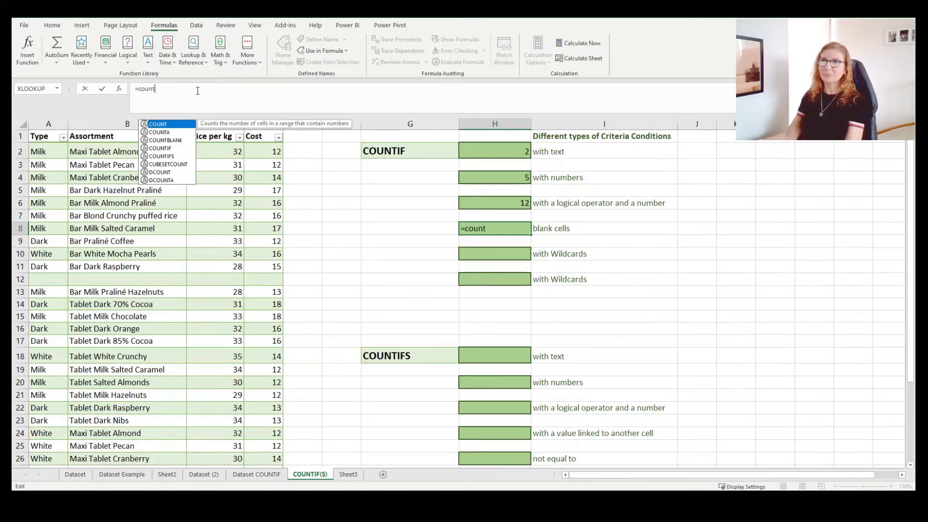
{"action": "double_click", "coordinate": [188, 148]}
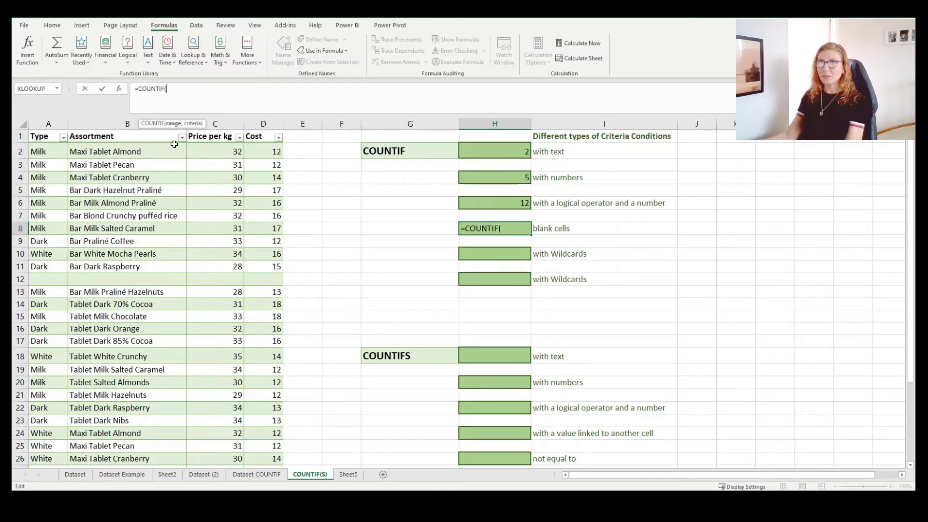
{"action": "left_click", "coordinate": [123, 128]}
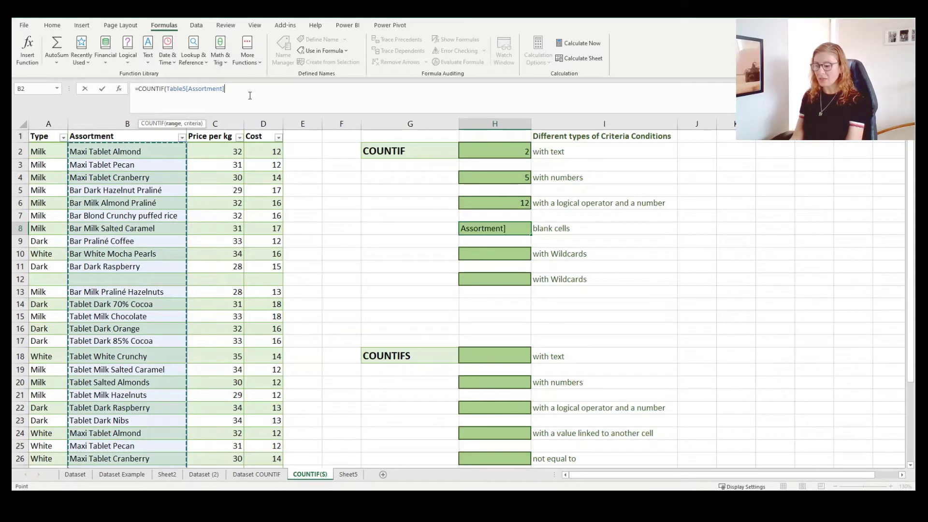
{"action": "type", "text": ","}
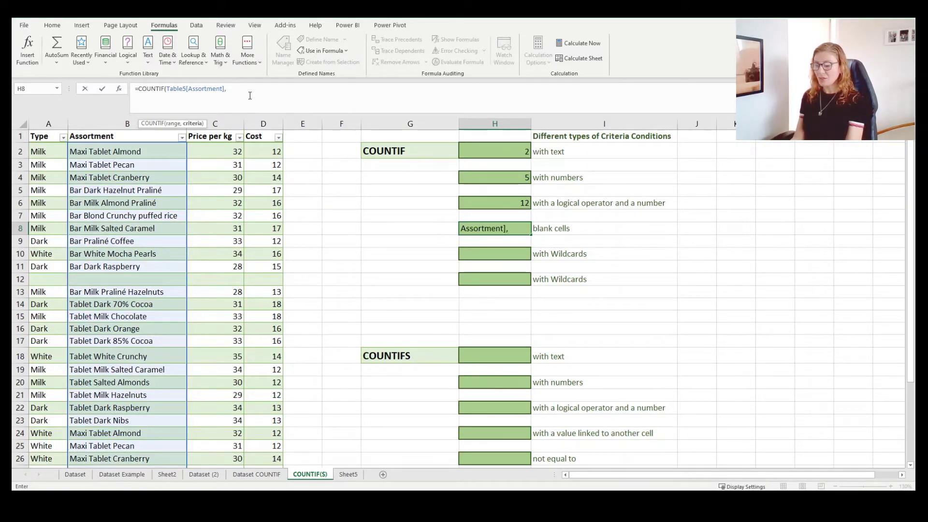
{"action": "type", "text": "\"\""}
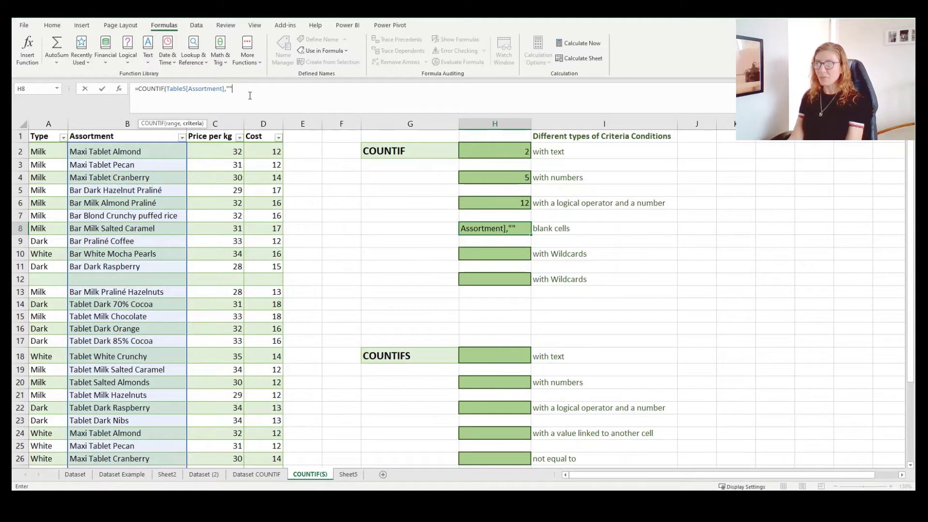
{"action": "type", "text": ")"}
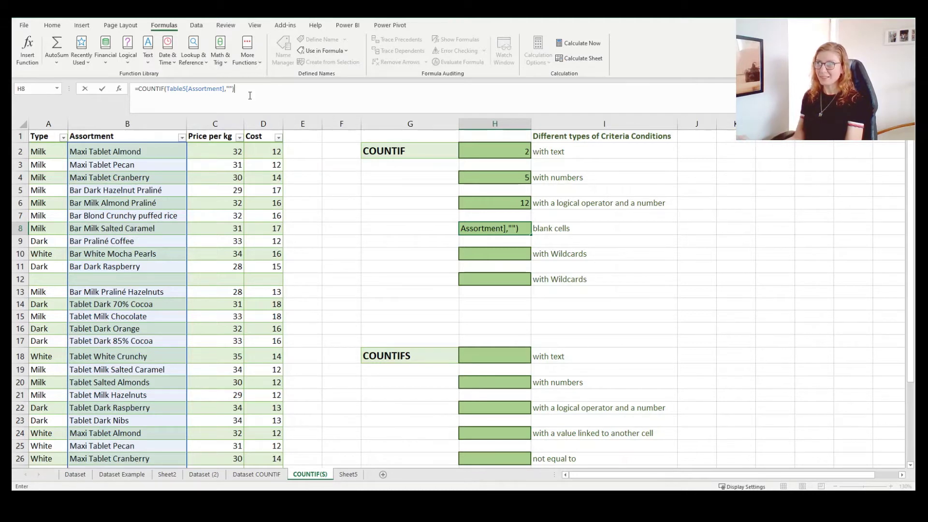
{"action": "key", "text": "Return"}
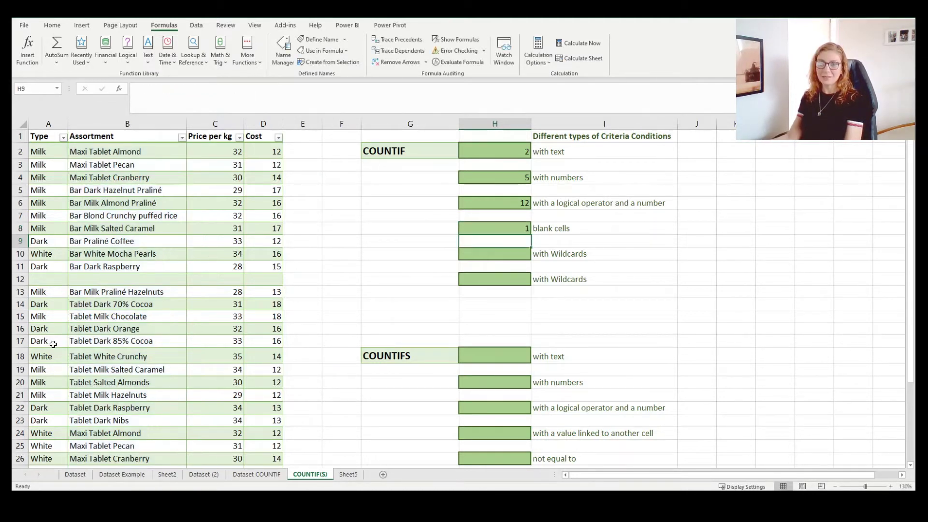
{"action": "left_click", "coordinate": [117, 280]}
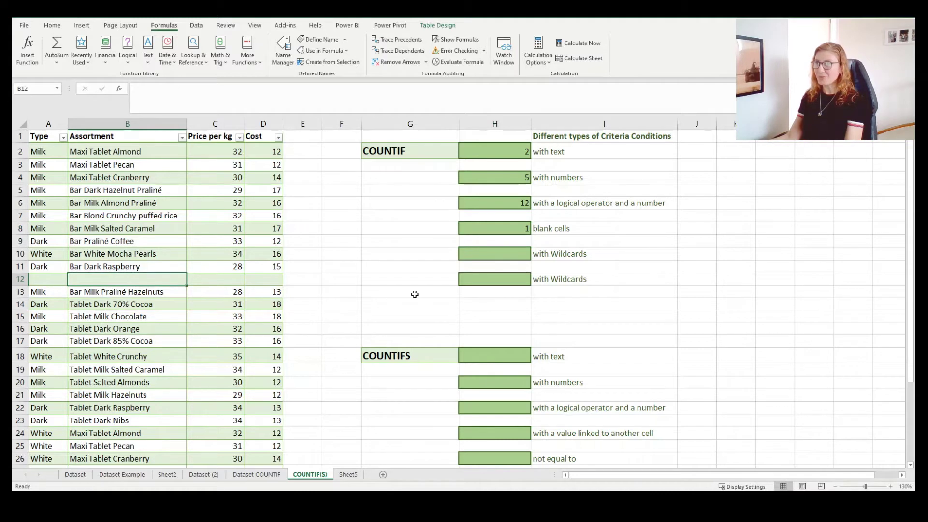
In H10, begin a COUNTIF formula with the table's Assortment column as its range.
{"action": "left_click", "coordinate": [491, 255]}
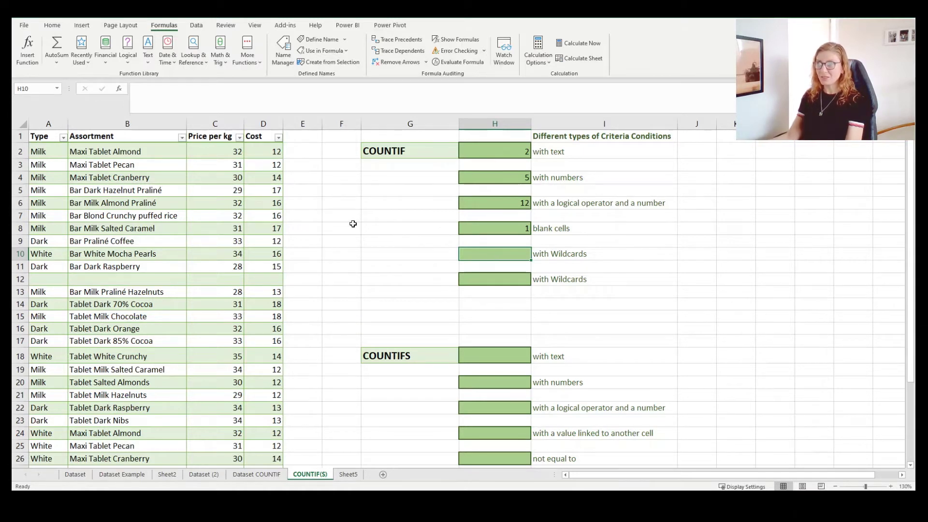
{"action": "left_click", "coordinate": [236, 91]}
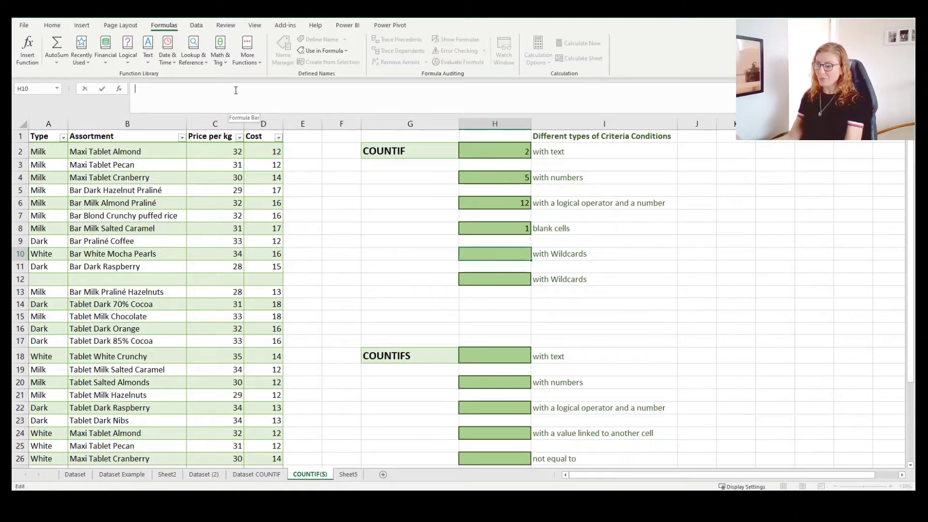
{"action": "type", "text": "=cou"}
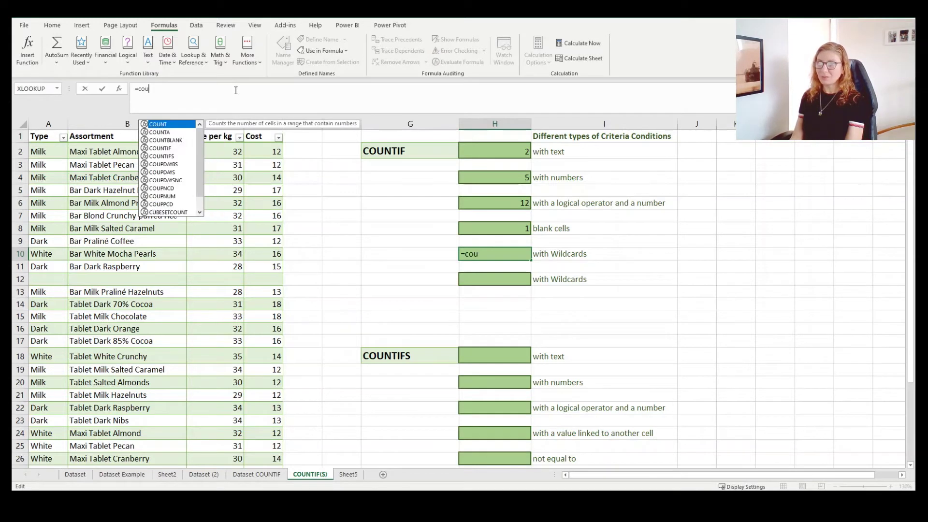
{"action": "double_click", "coordinate": [174, 148]}
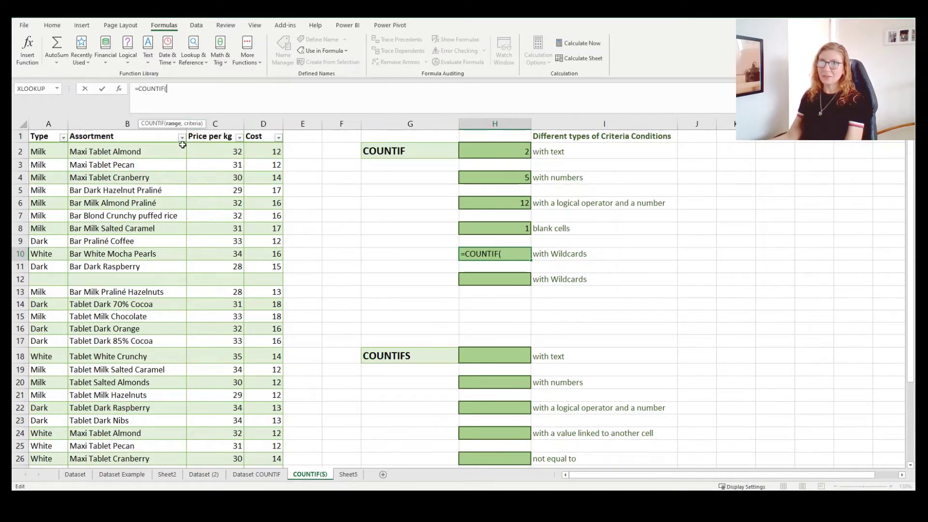
{"action": "left_click", "coordinate": [105, 131]}
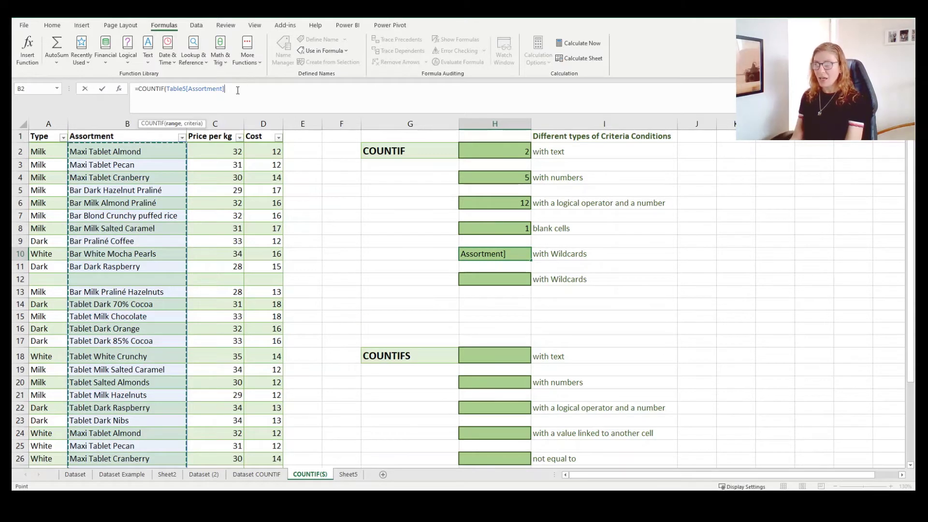
{"action": "type", "text": ","}
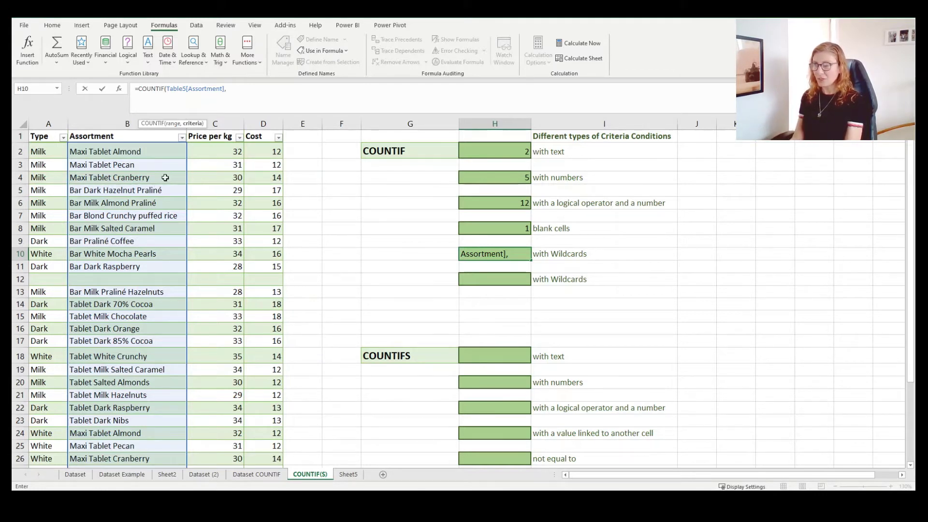
Complete H10's COUNTIF with the wildcard criterion "*white*" to count assortments containing that word.
{"action": "type", "text": "\"\""}
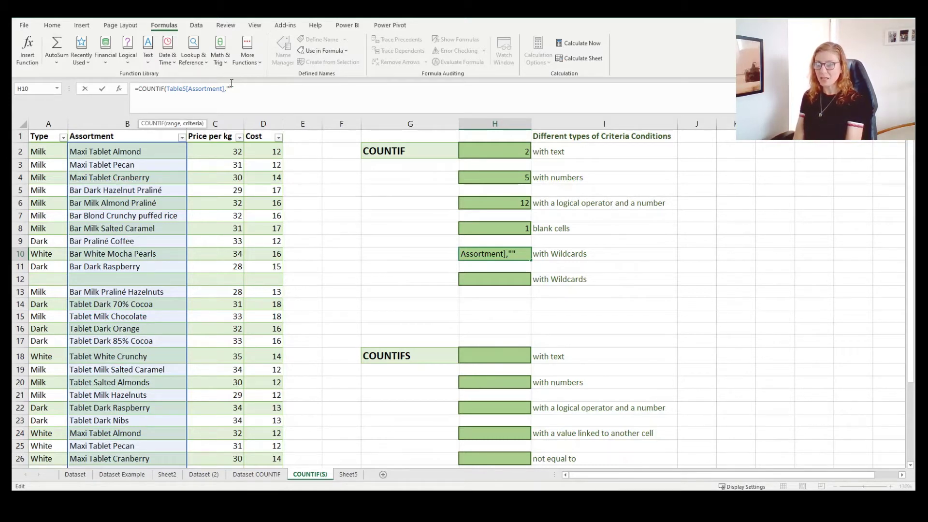
{"action": "type", "text": "**"}
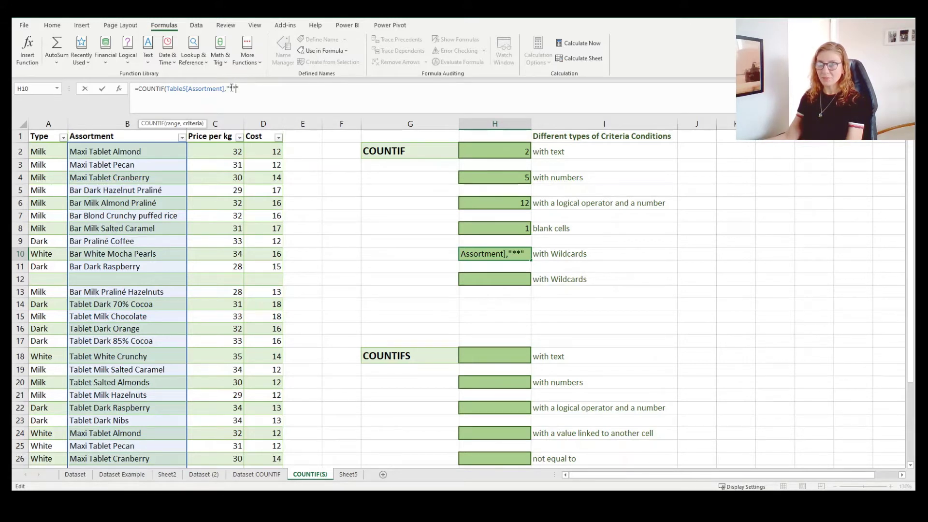
{"action": "key", "text": "Left"}
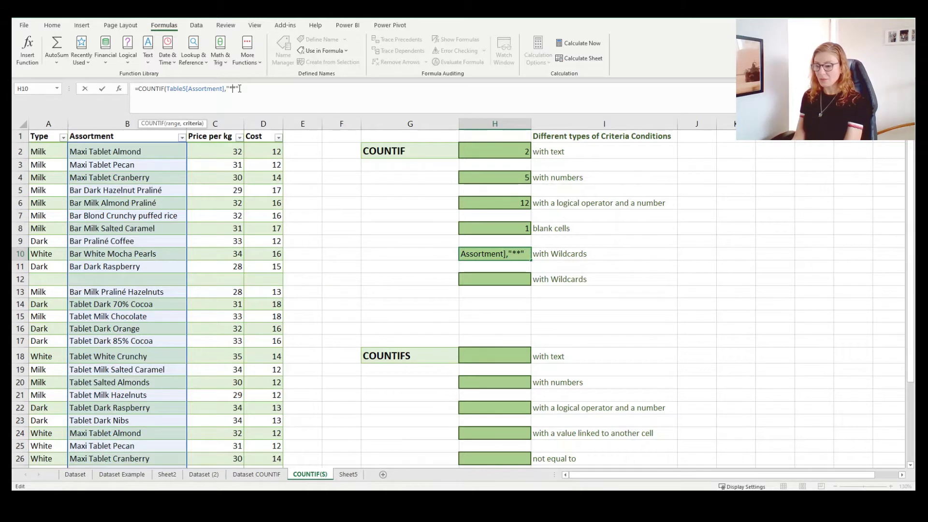
{"action": "type", "text": "whine"}
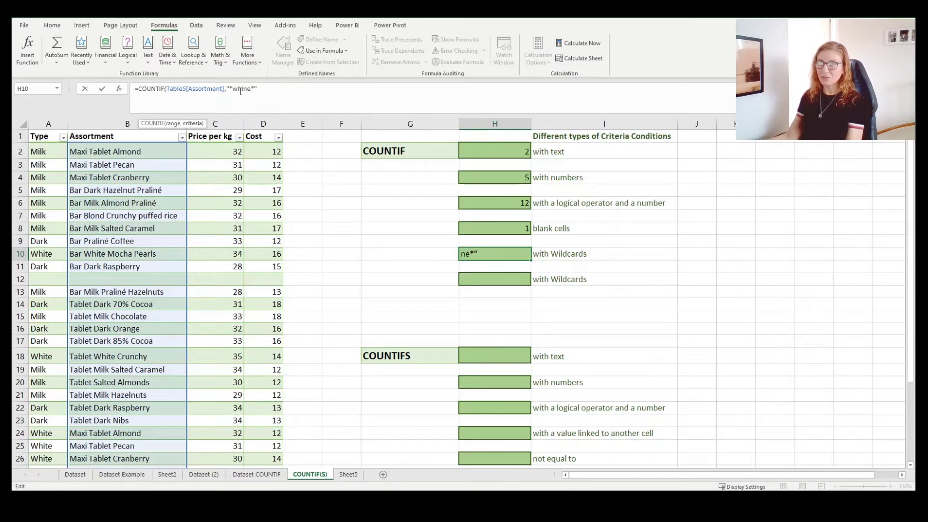
{"action": "key", "text": "BackSpace"}
{"action": "key", "text": "BackSpace"}
{"action": "type", "text": "te*\""}
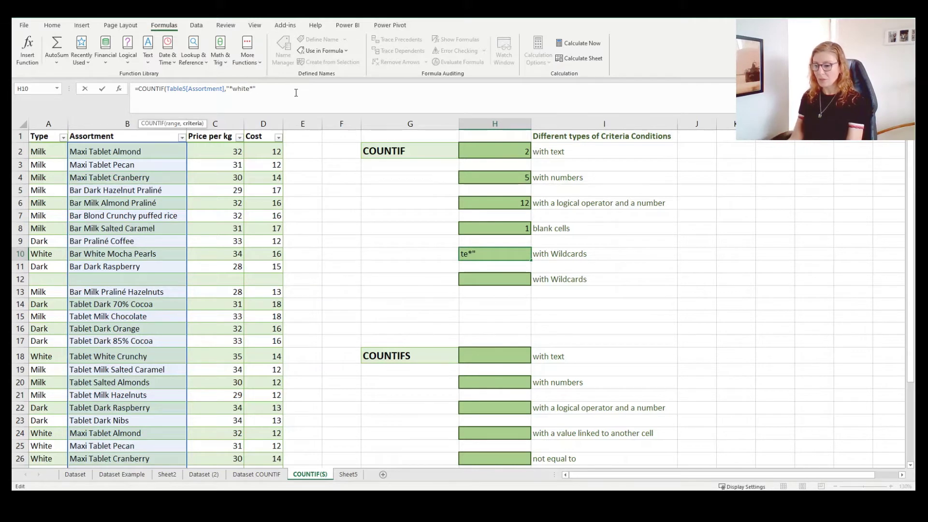
{"action": "type", "text": ")"}
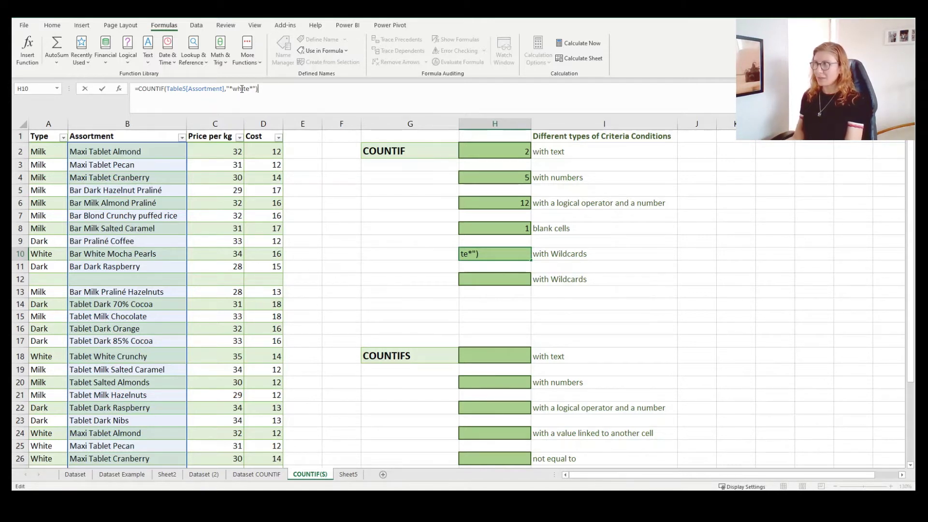
{"action": "key", "text": "Return"}
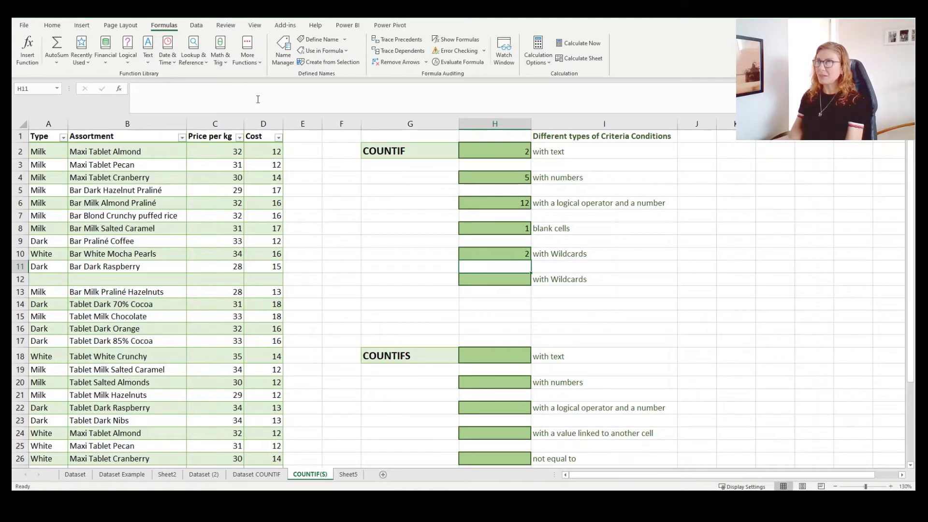
{"action": "left_click", "coordinate": [492, 254]}
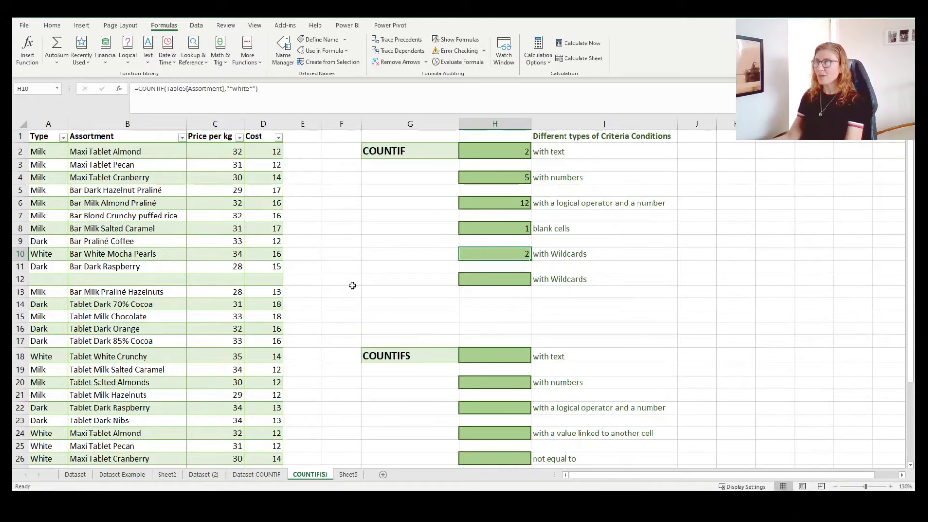
In H12, enter a COUNTIF formula that counts Assortment entries starting with bar, using the wildcard criterion "bar*".
{"action": "left_click", "coordinate": [496, 280]}
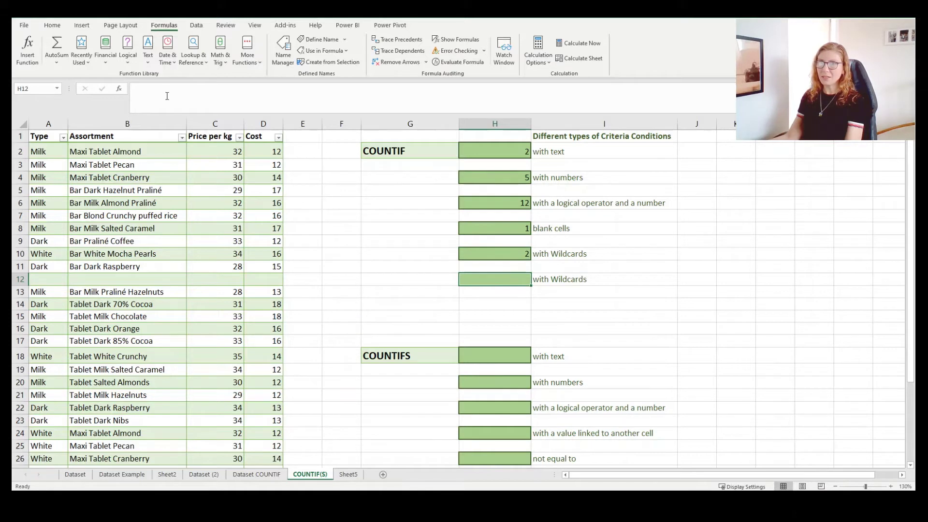
{"action": "type", "text": "=cou"}
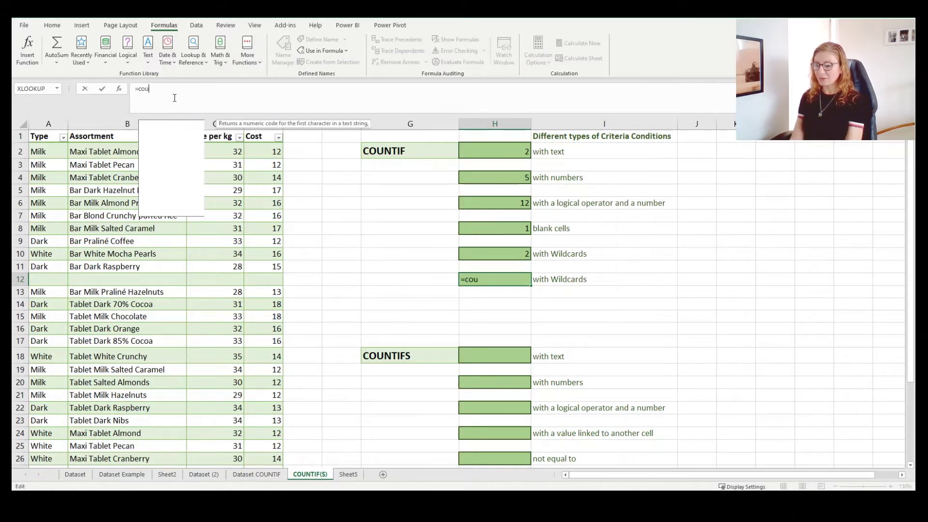
{"action": "type", "text": "n"}
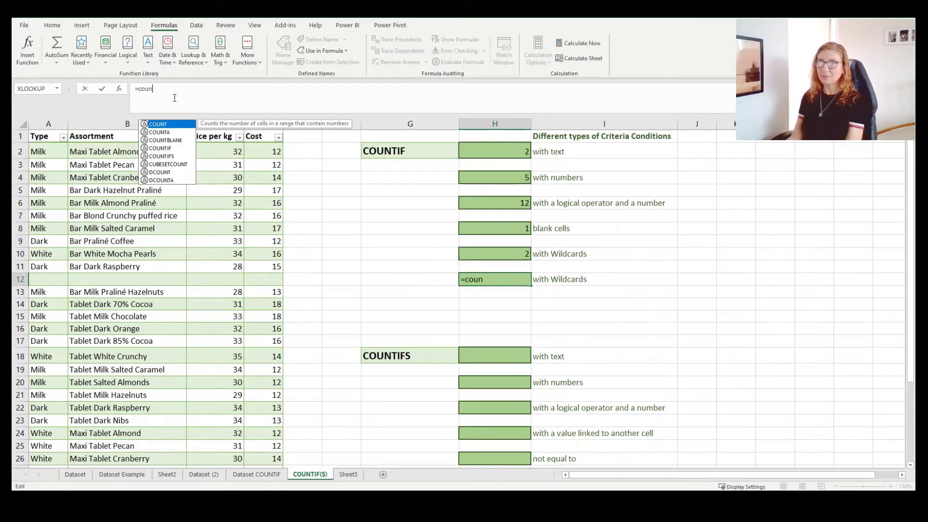
{"action": "double_click", "coordinate": [162, 148]}
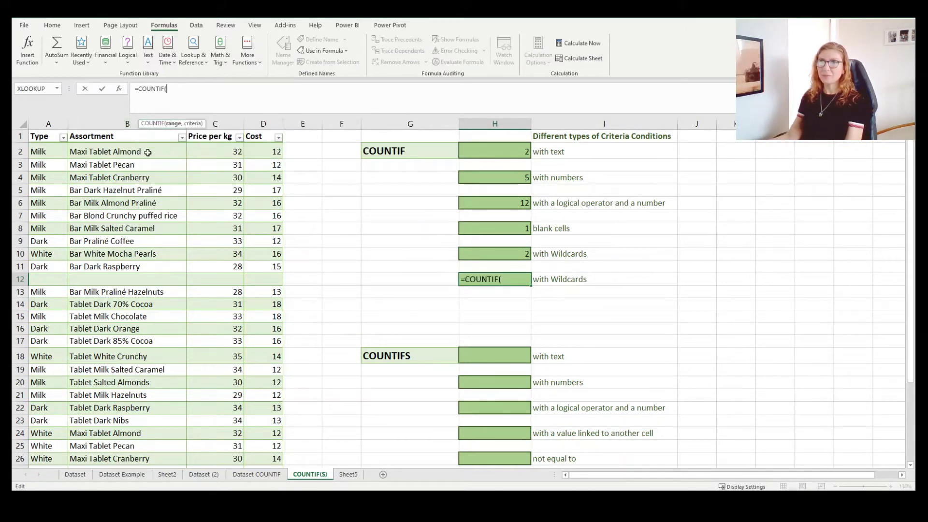
{"action": "left_click", "coordinate": [116, 129]}
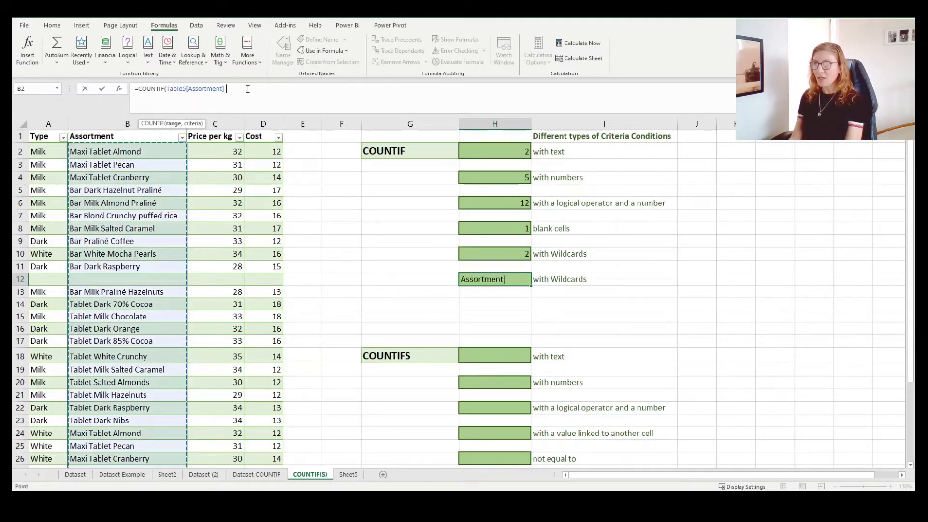
{"action": "type", "text": ","}
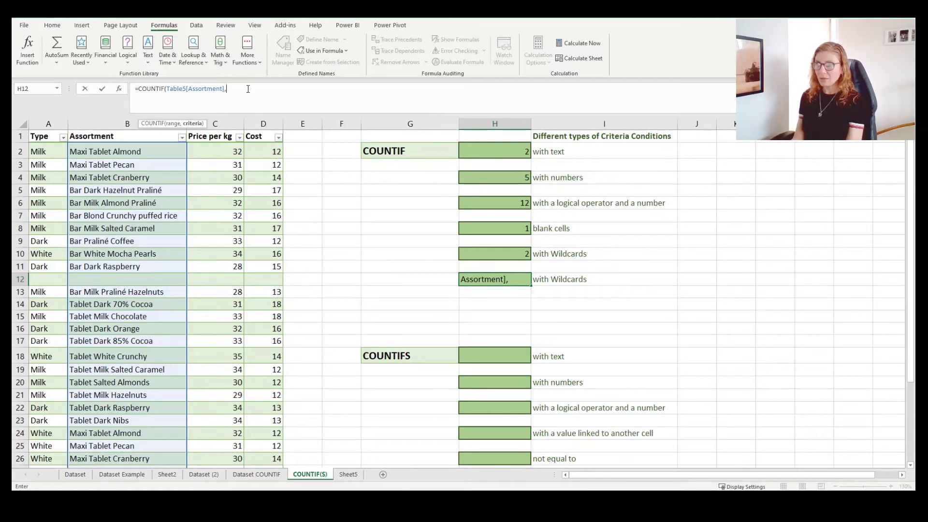
{"action": "type", "text": "\"\")"}
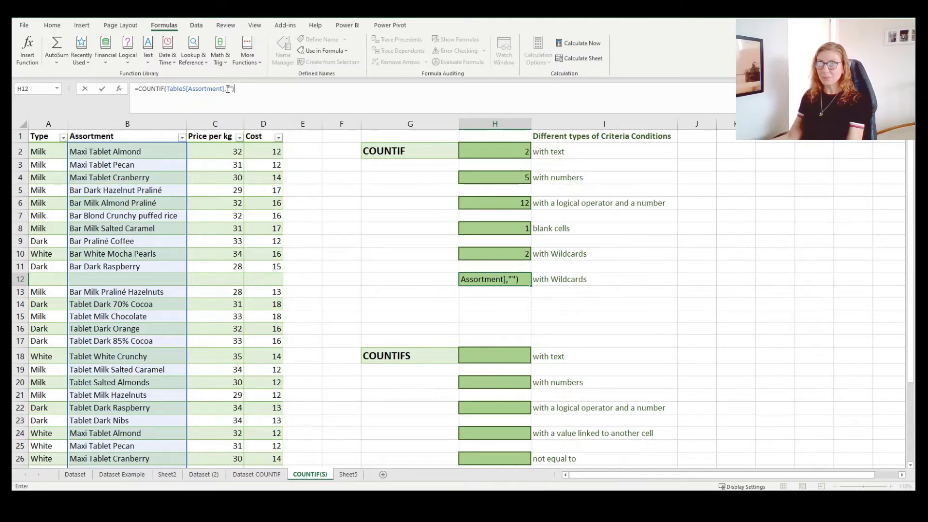
{"action": "left_click", "coordinate": [228, 89]}
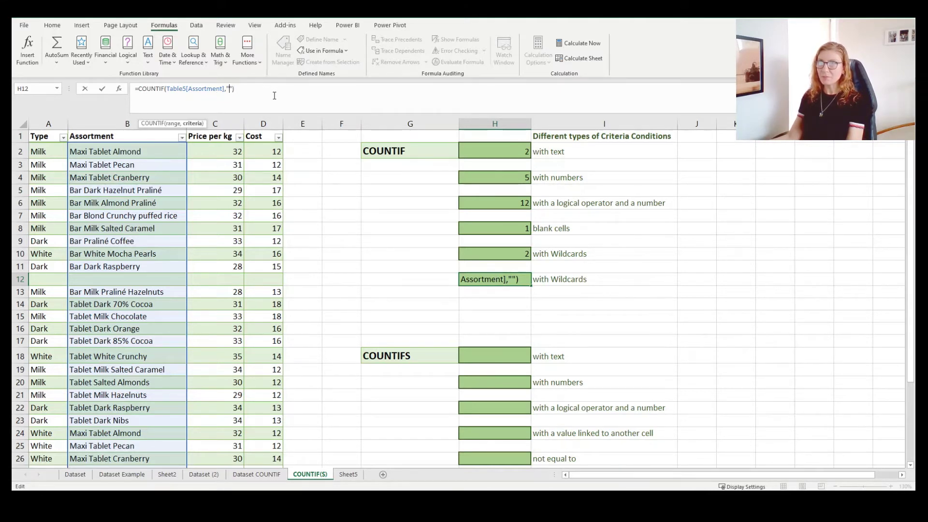
{"action": "type", "text": "bar"}
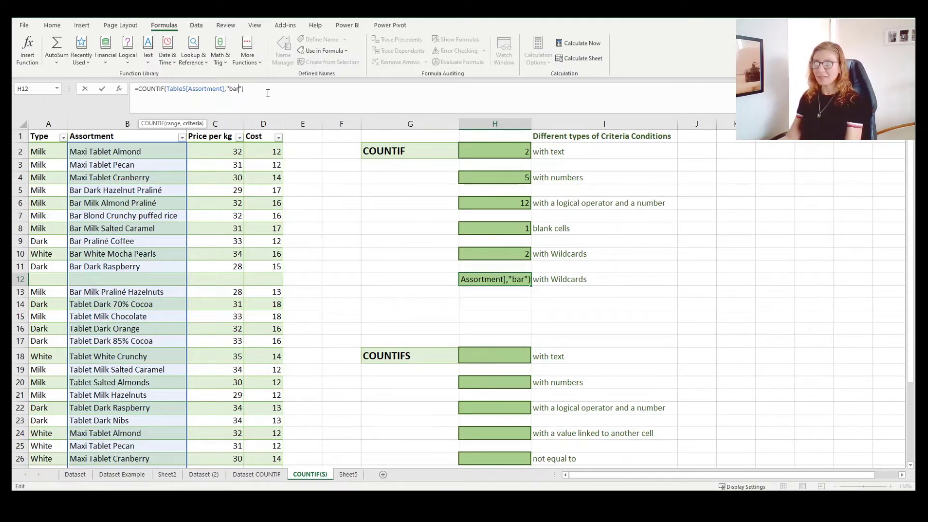
{"action": "type", "text": "*"}
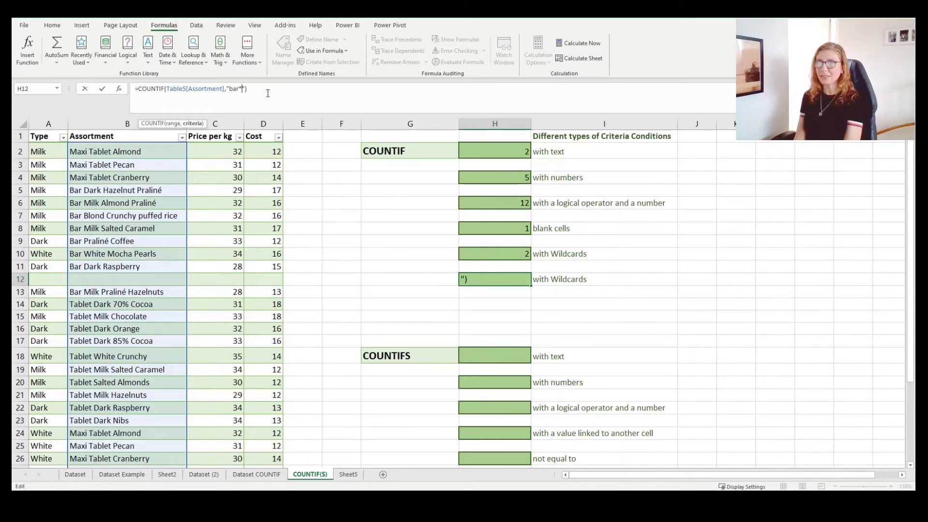
{"action": "key", "text": "Return"}
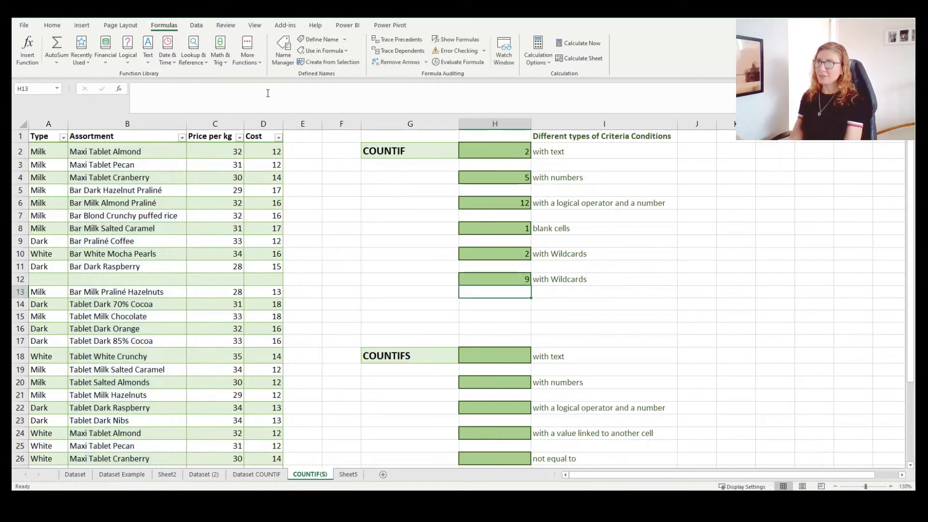
{"action": "left_click", "coordinate": [503, 274]}
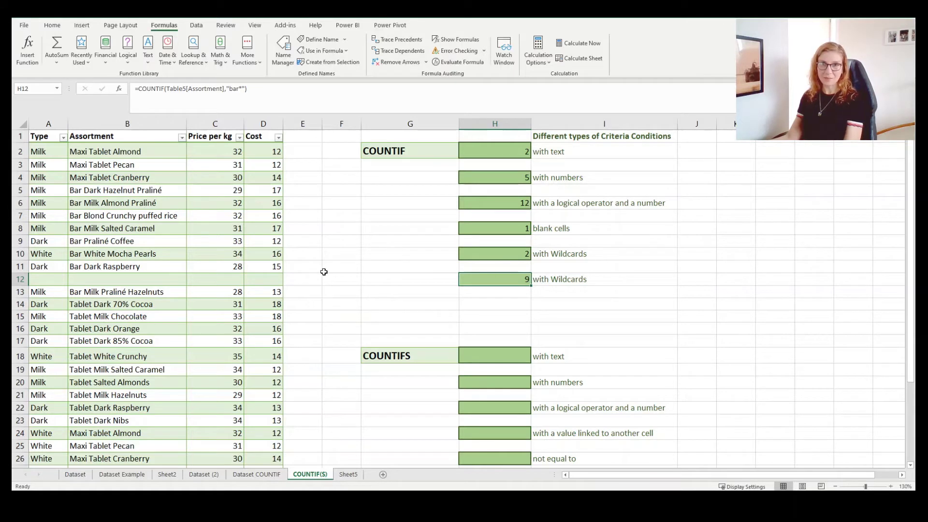
{"action": "left_click", "coordinate": [468, 296]}
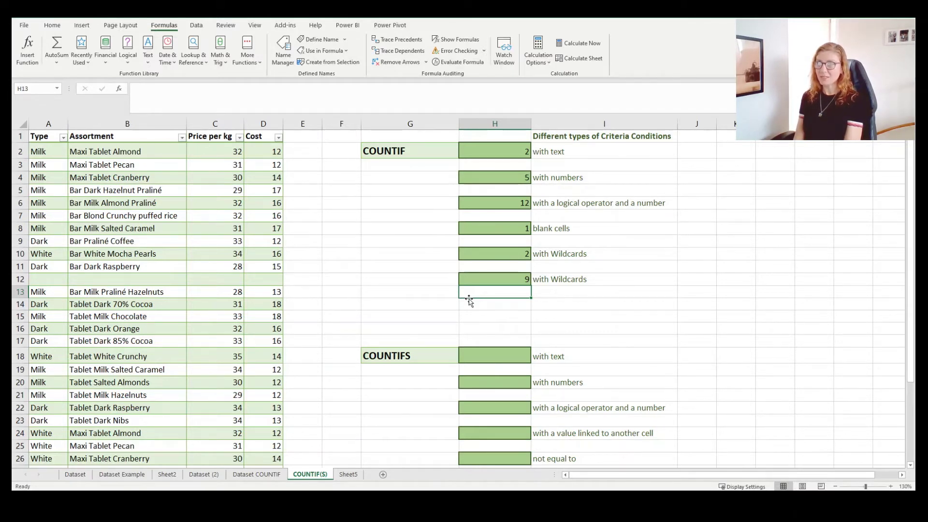
{"action": "left_click", "coordinate": [493, 150]}
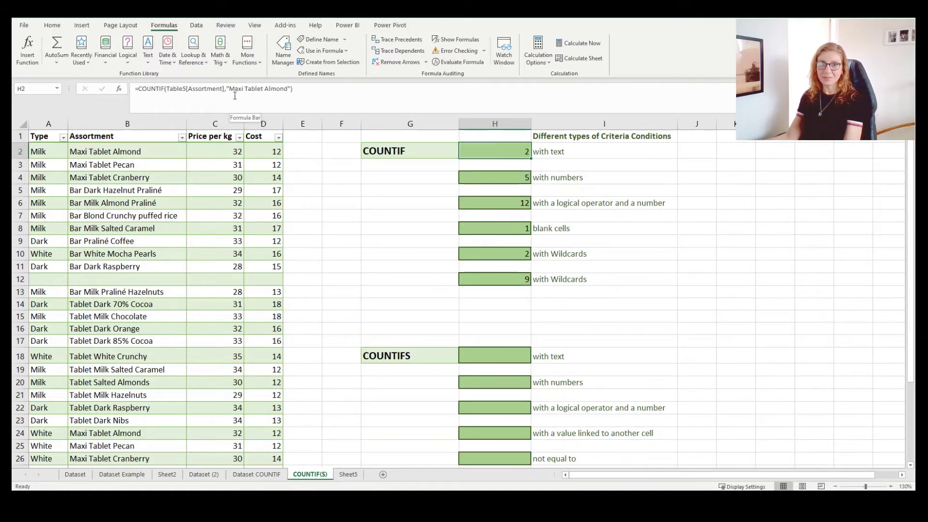
{"action": "left_click", "coordinate": [485, 294]}
{"action": "left_click", "coordinate": [410, 303]}
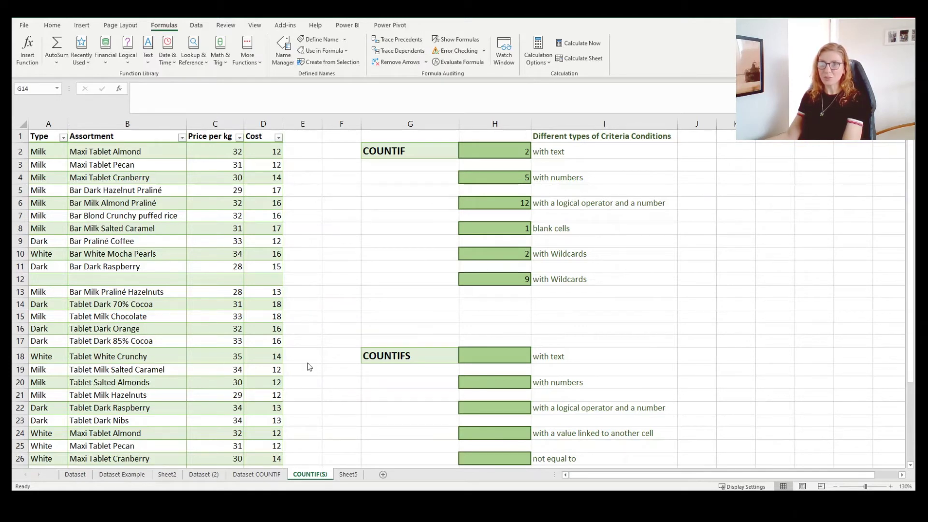
In H18, begin a COUNTIFS formula with the table's Assortment column as the first range and cell B2 as its criterion.
{"action": "left_click", "coordinate": [493, 354]}
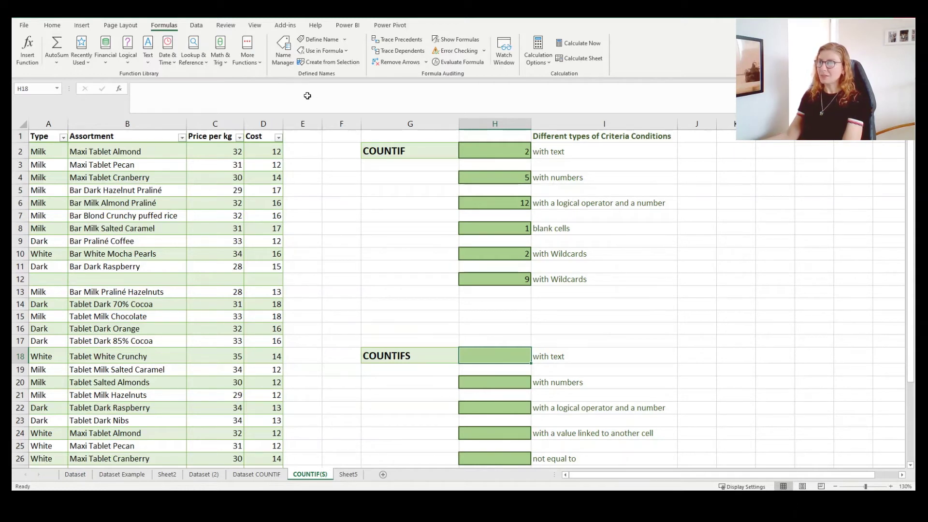
{"action": "left_click", "coordinate": [265, 94]}
{"action": "type", "text": "=count"}
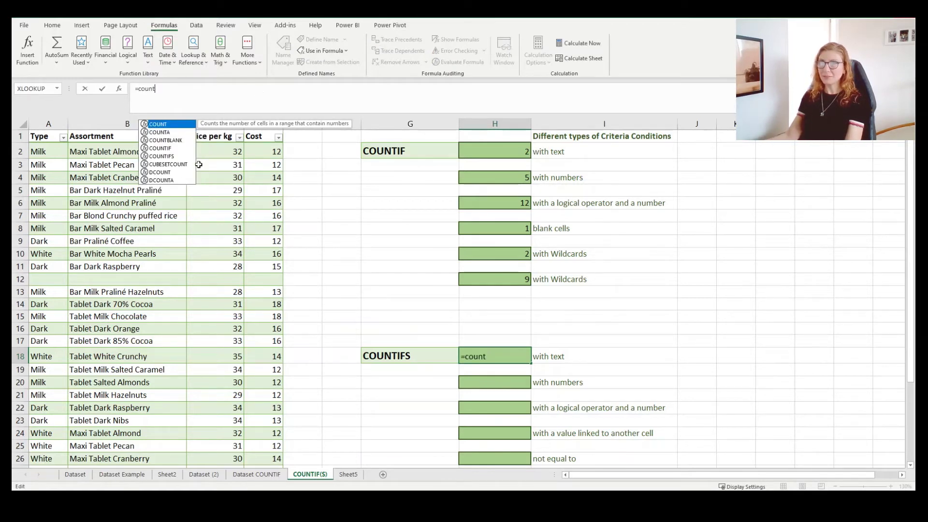
{"action": "left_click", "coordinate": [171, 157]}
{"action": "double_click", "coordinate": [171, 157]}
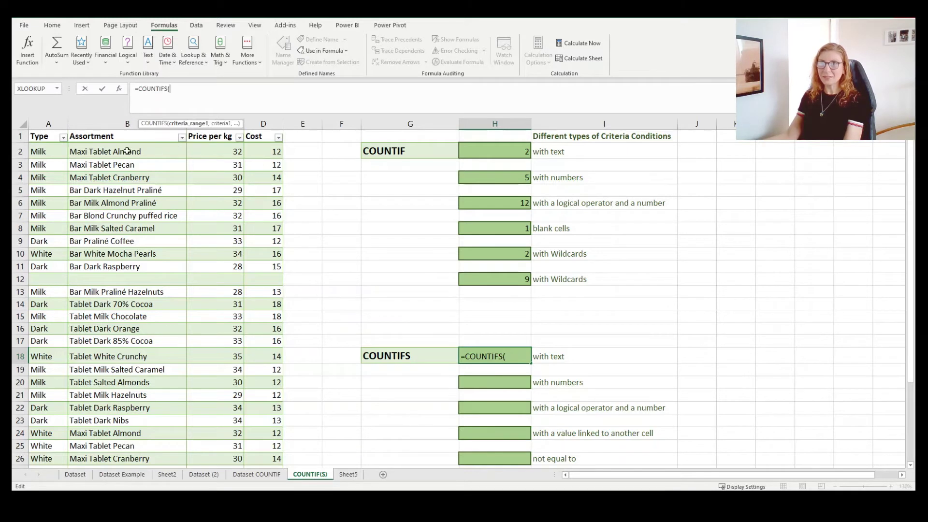
{"action": "left_click", "coordinate": [114, 129]}
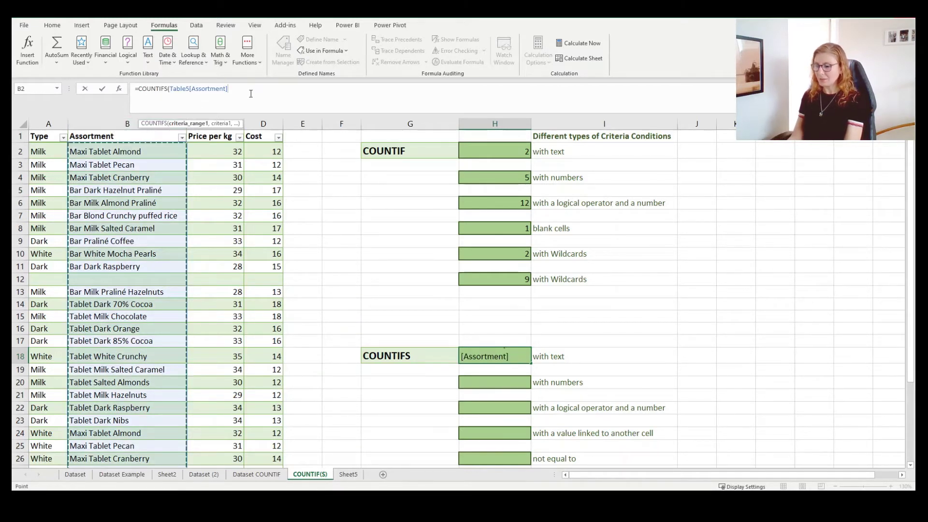
{"action": "type", "text": ","}
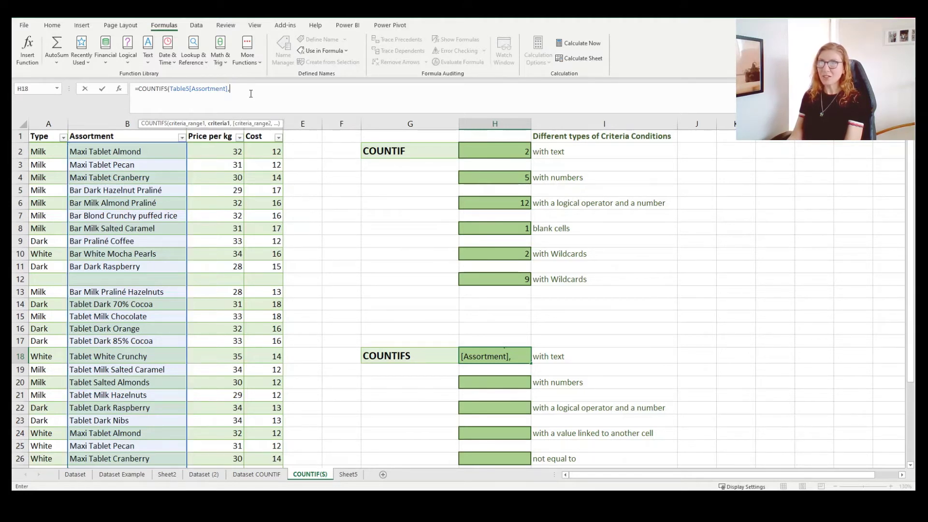
{"action": "left_click", "coordinate": [135, 151]}
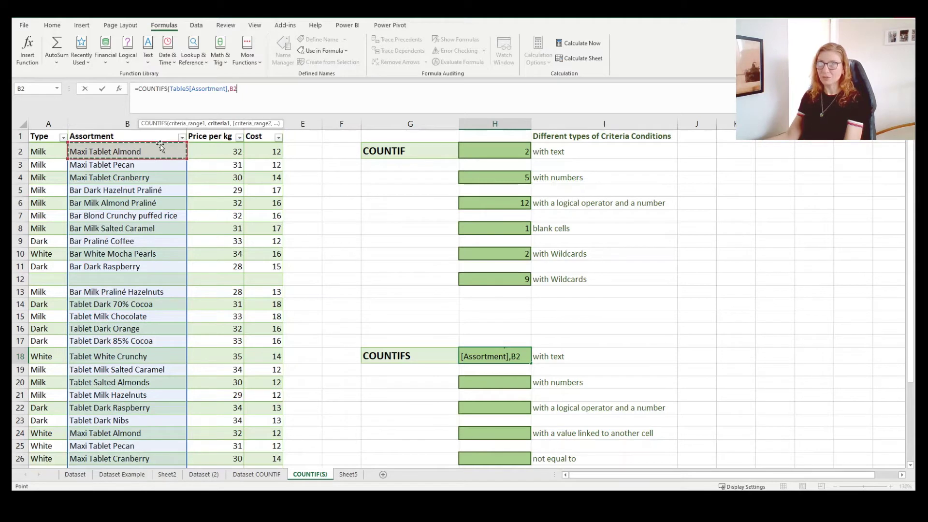
{"action": "type", "text": ","}
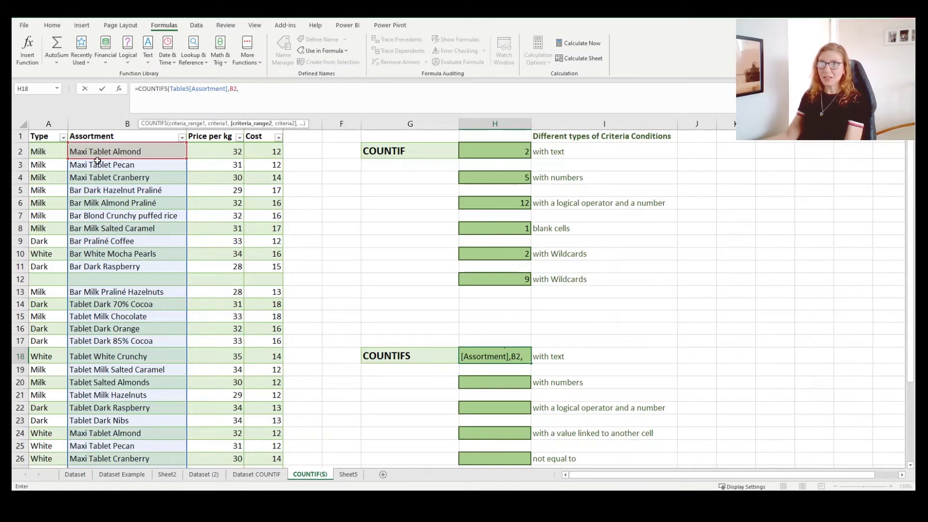
Complete H18's COUNTIFS with the Type column as the second range and the text criterion "milk".
{"action": "left_click", "coordinate": [39, 129]}
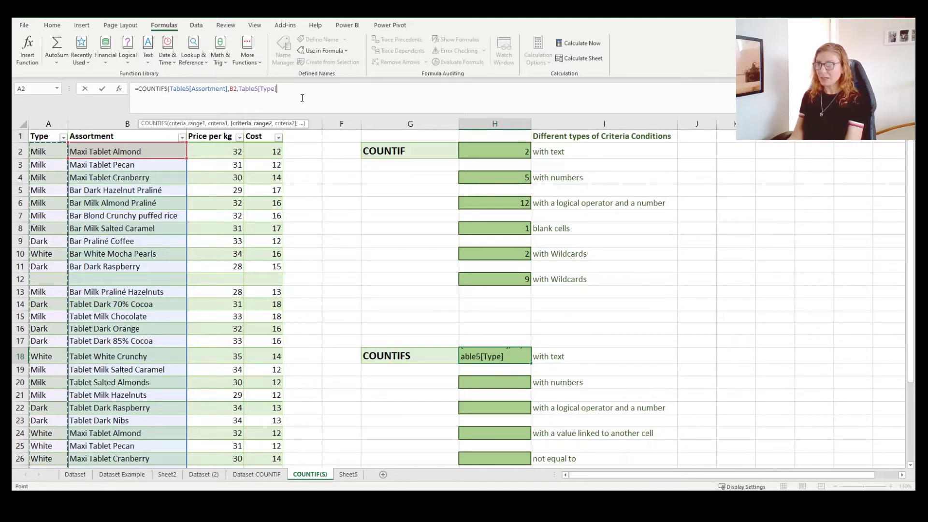
{"action": "type", "text": ",\"\""}
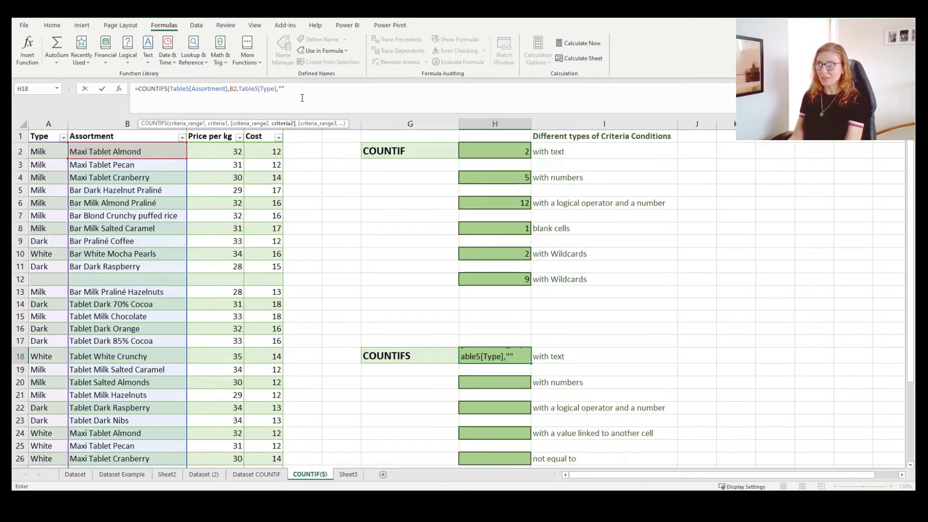
{"action": "type", "text": ")"}
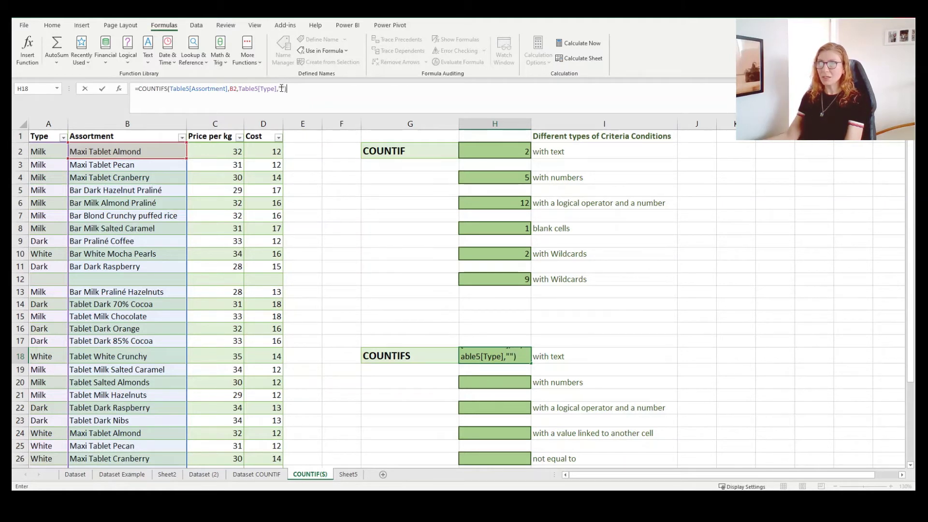
{"action": "left_click", "coordinate": [281, 89]}
{"action": "type", "text": "milk"}
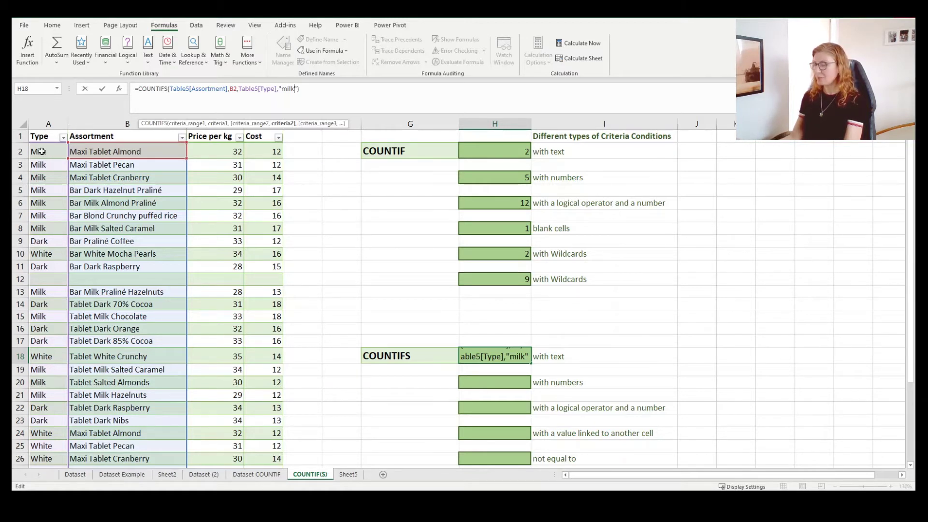
{"action": "key", "text": "Return"}
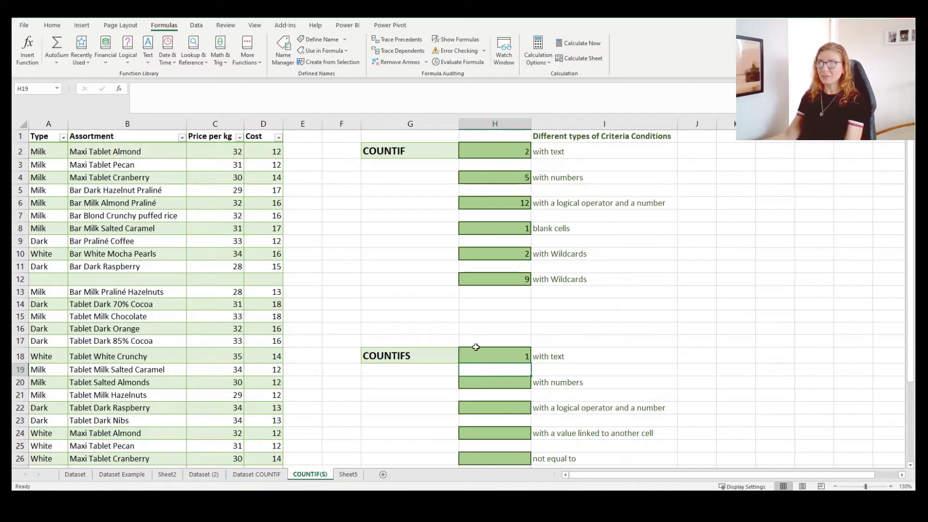
{"action": "left_click", "coordinate": [503, 357]}
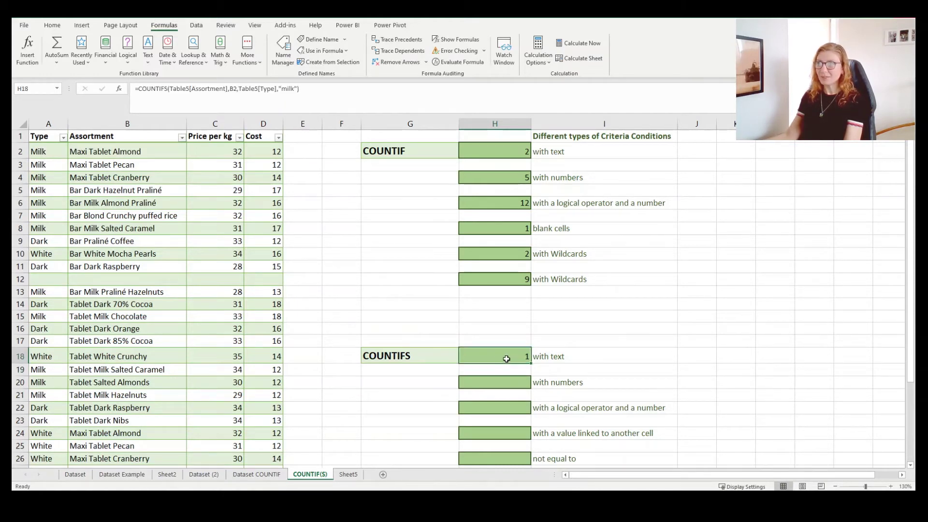
In H20, begin a COUNTIFS formula with the Price per kg column as the first range and 32 as its criterion.
{"action": "scroll", "coordinate": [508, 358], "scroll_direction": "down", "scroll_amount": 1}
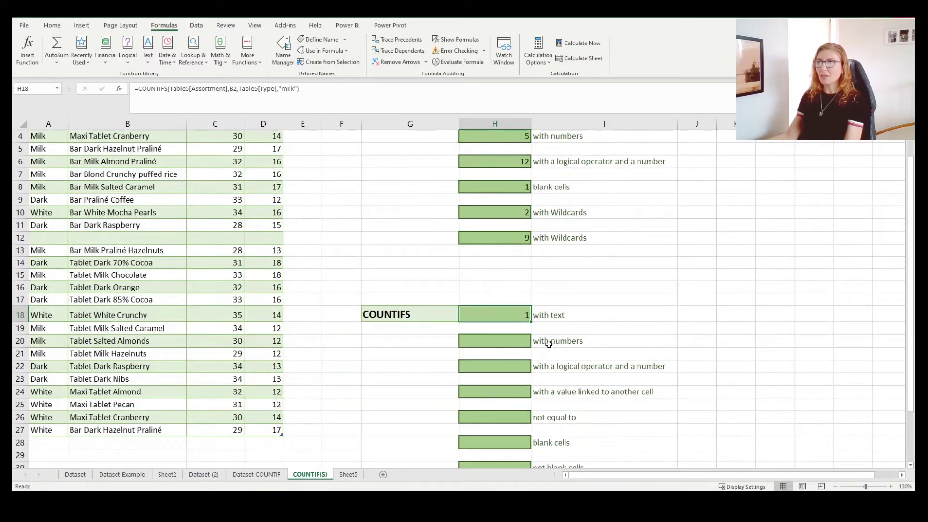
{"action": "left_click", "coordinate": [509, 346]}
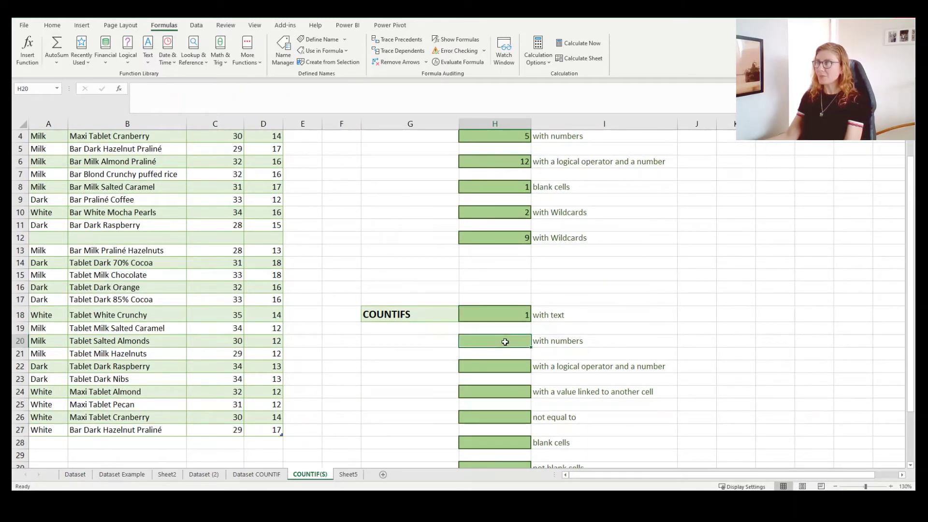
{"action": "type", "text": "=cou"}
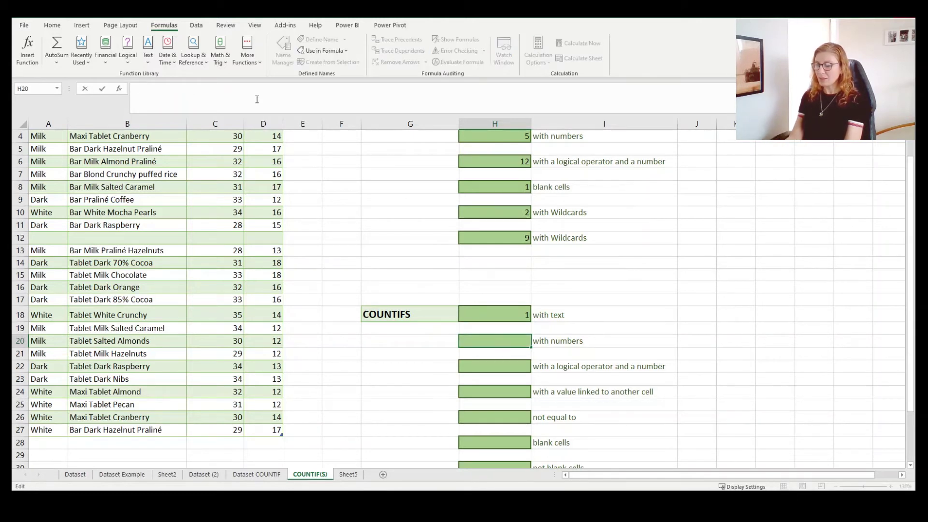
{"action": "type", "text": "n"}
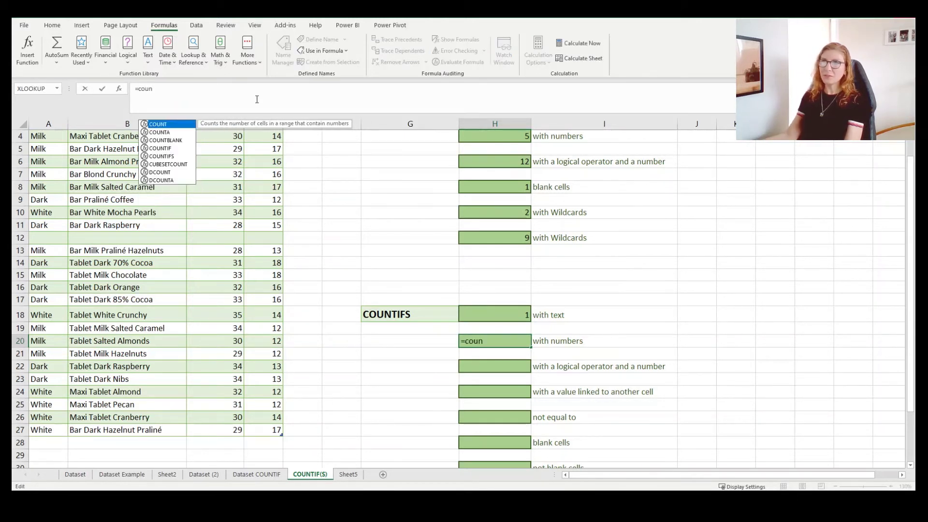
{"action": "double_click", "coordinate": [168, 156]}
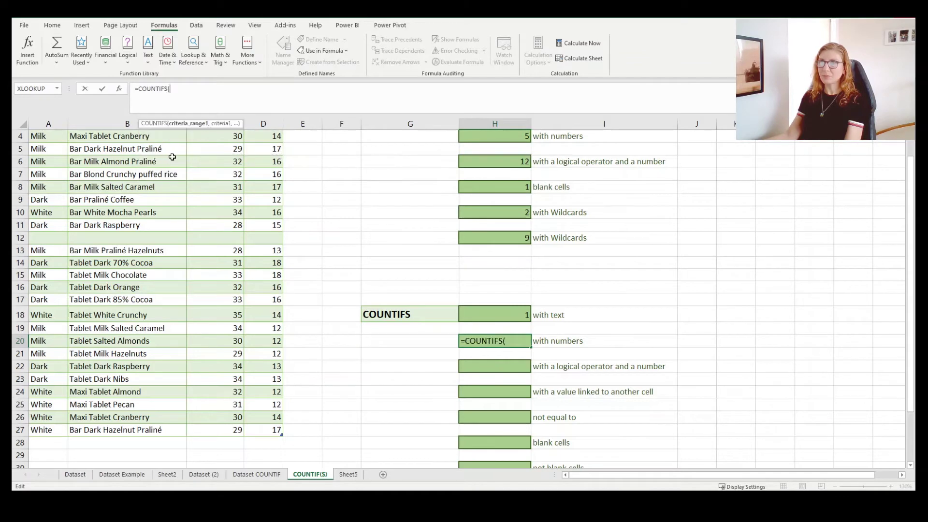
{"action": "scroll", "coordinate": [234, 131], "scroll_direction": "up", "scroll_amount": 1}
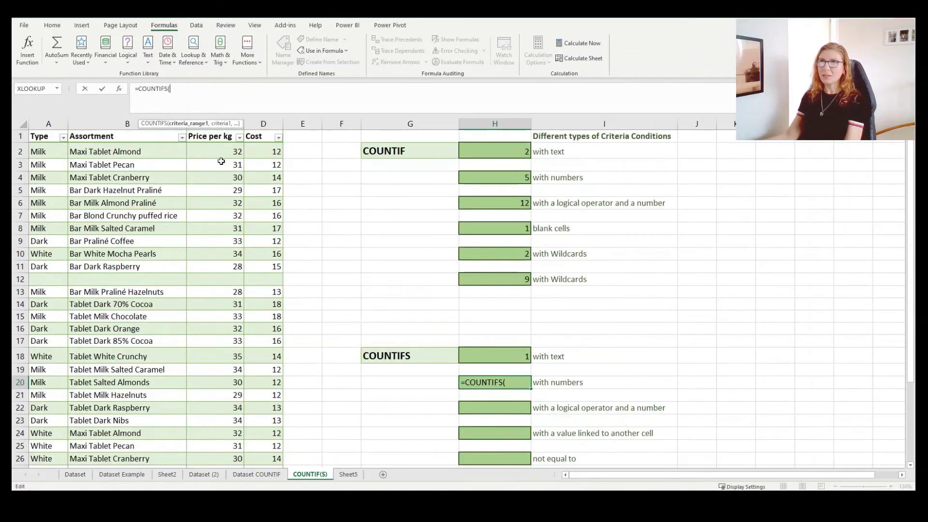
{"action": "left_click", "coordinate": [206, 128]}
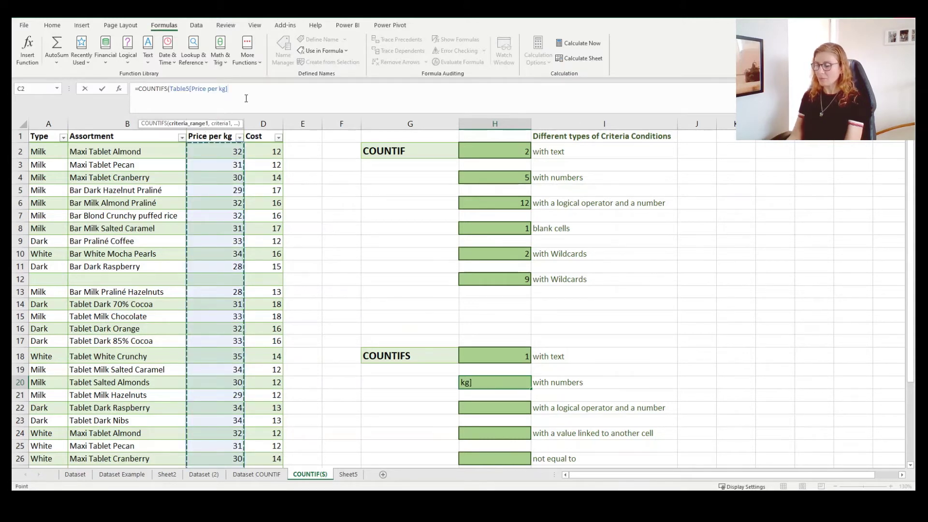
{"action": "type", "text": ","}
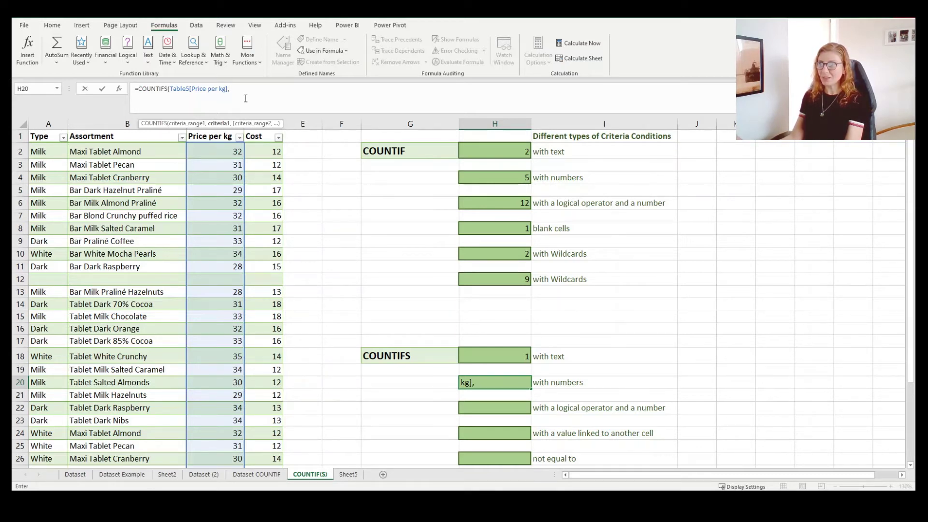
{"action": "type", "text": "32"}
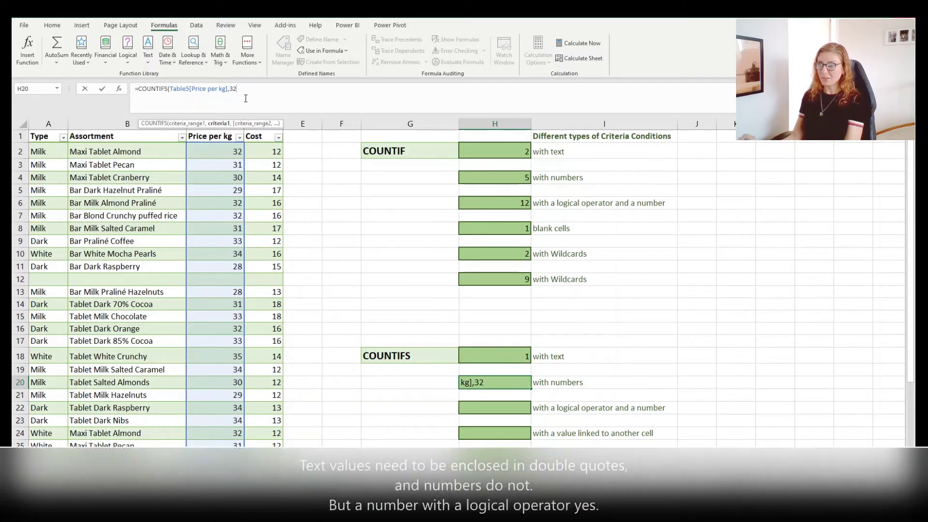
{"action": "type", "text": ","}
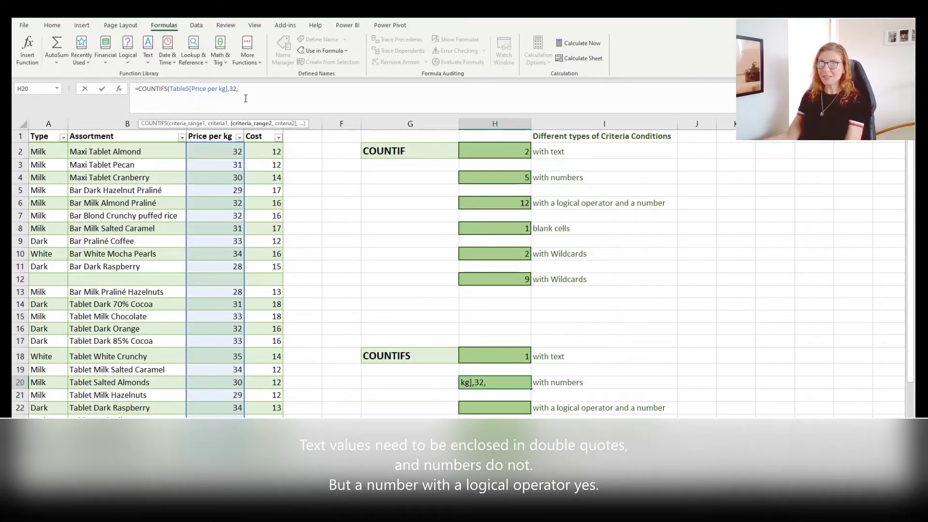
Complete H20's COUNTIFS with the Cost column as the second range and 14 as its criterion, and check it against the table.
{"action": "left_click", "coordinate": [260, 129]}
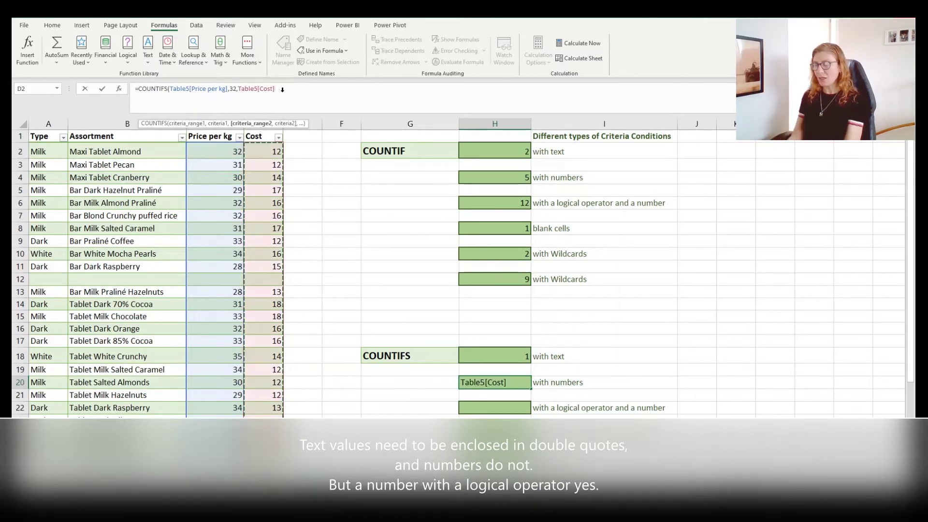
{"action": "type", "text": ","}
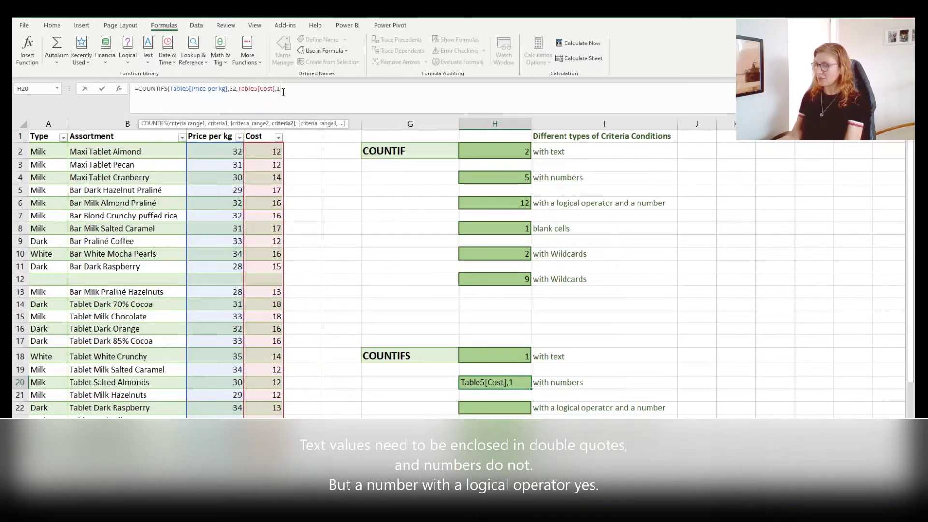
{"action": "type", "text": "14"}
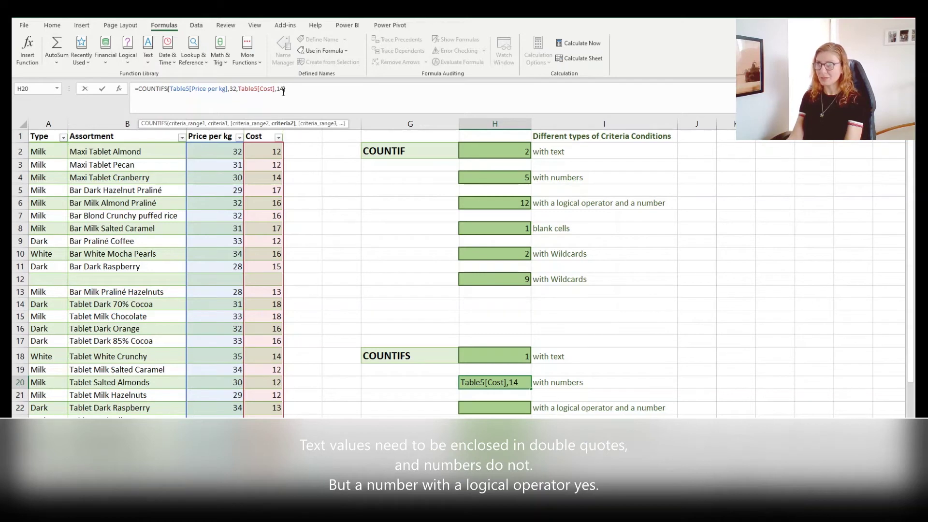
{"action": "type", "text": ")"}
{"action": "key", "text": "Return"}
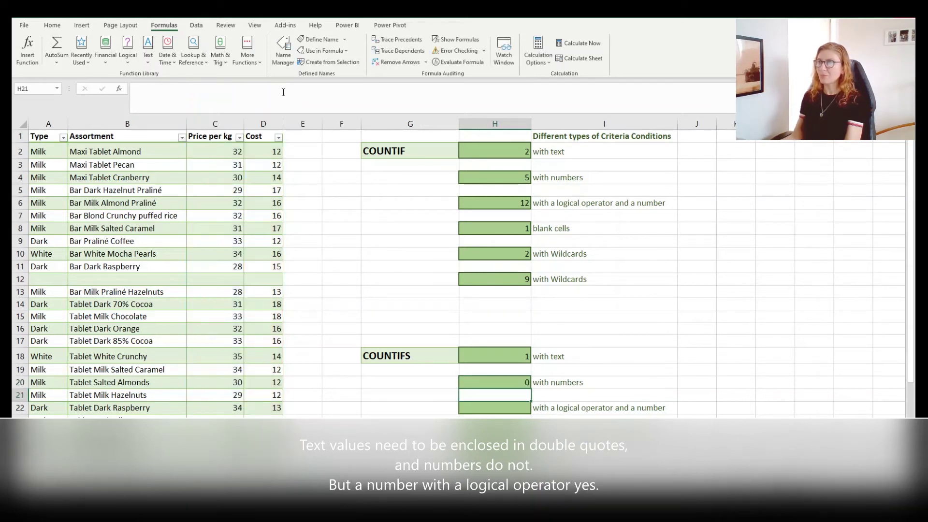
{"action": "left_click", "coordinate": [486, 381]}
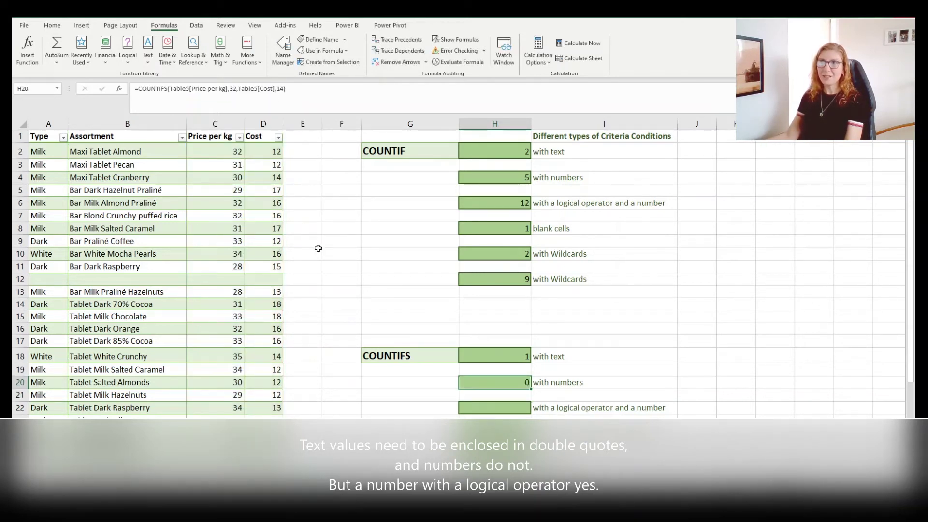
{"action": "left_click", "coordinate": [221, 155]}
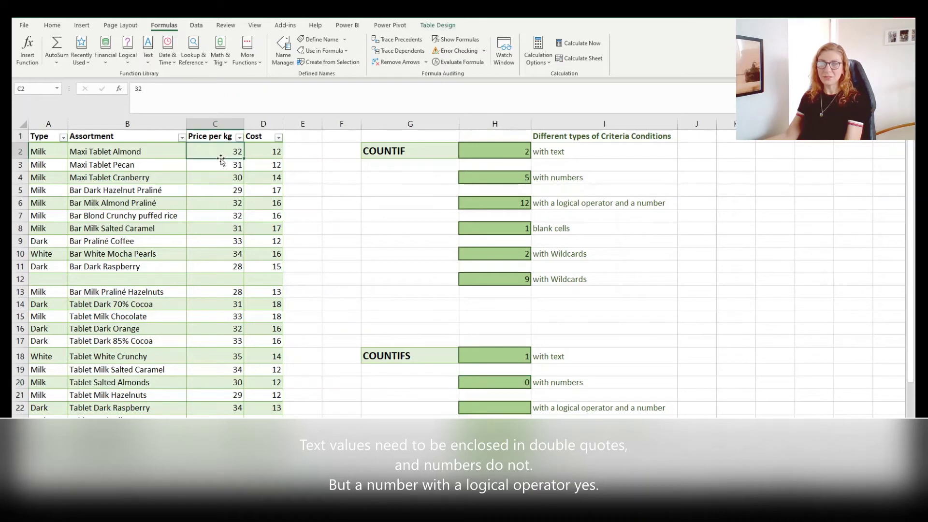
{"action": "left_click", "coordinate": [264, 178]}
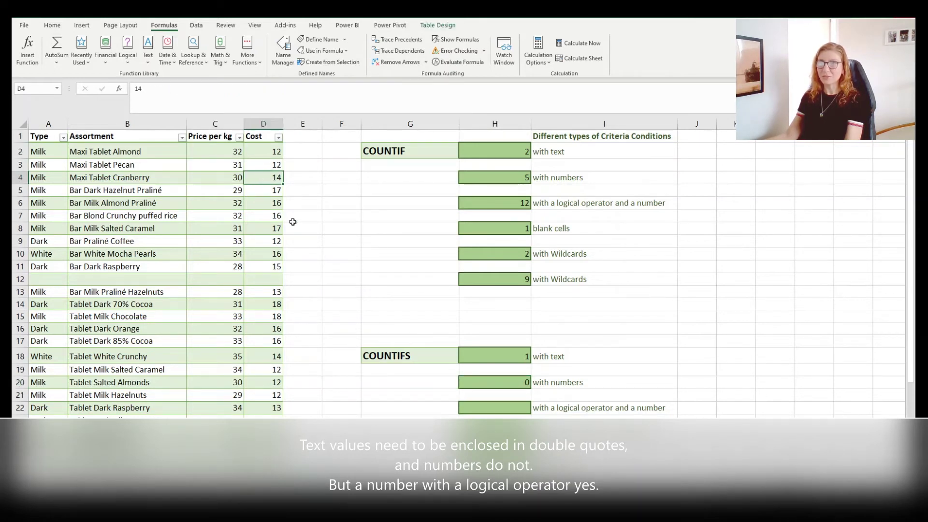
In H22, begin a COUNTIFS formula with the Price per kg column as the first range and "<32" as its criterion.
{"action": "left_click", "coordinate": [502, 409]}
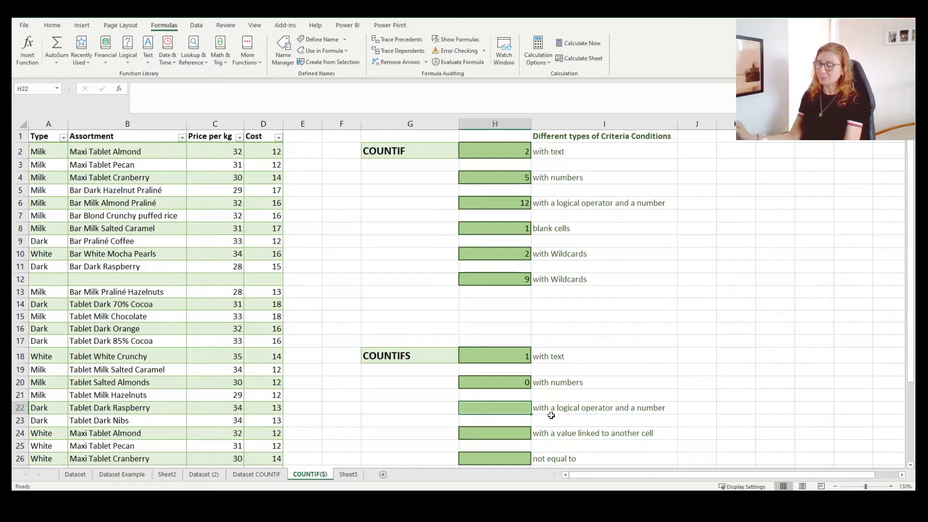
{"action": "type", "text": "=coun"}
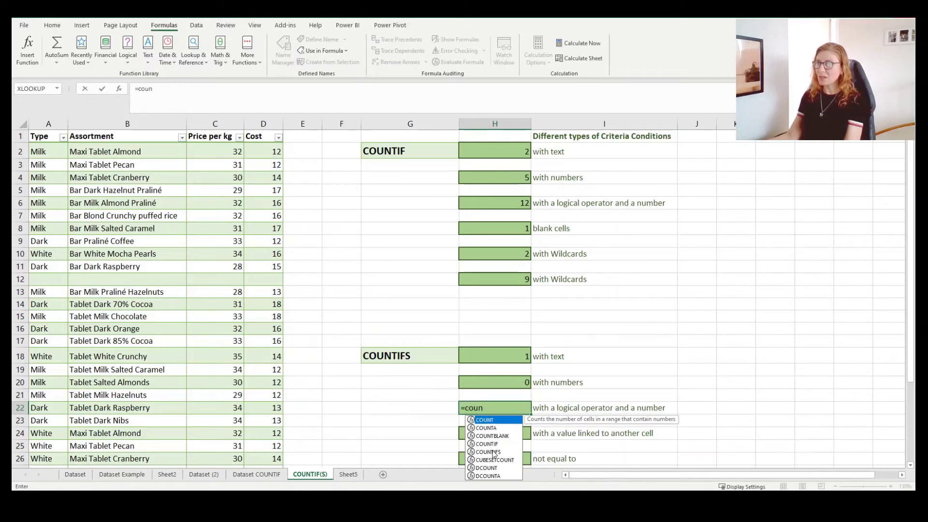
{"action": "double_click", "coordinate": [488, 452]}
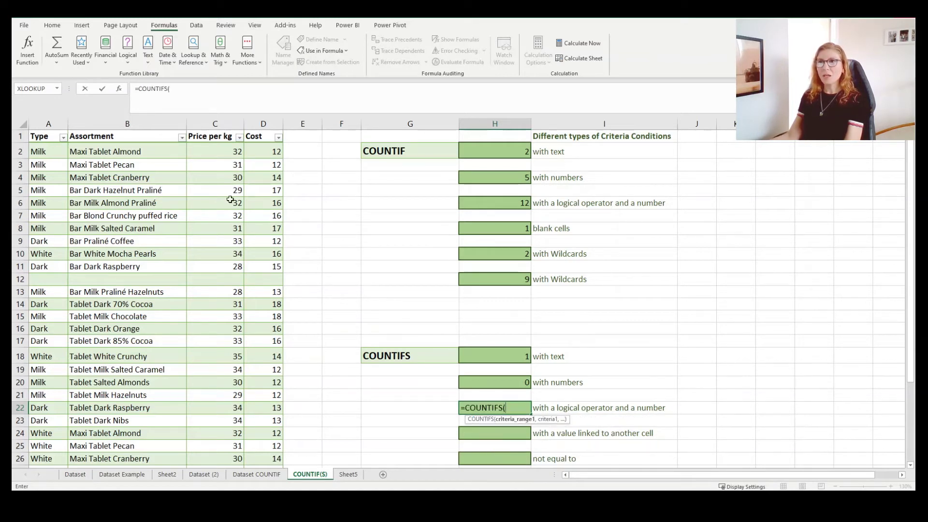
{"action": "left_click", "coordinate": [205, 129]}
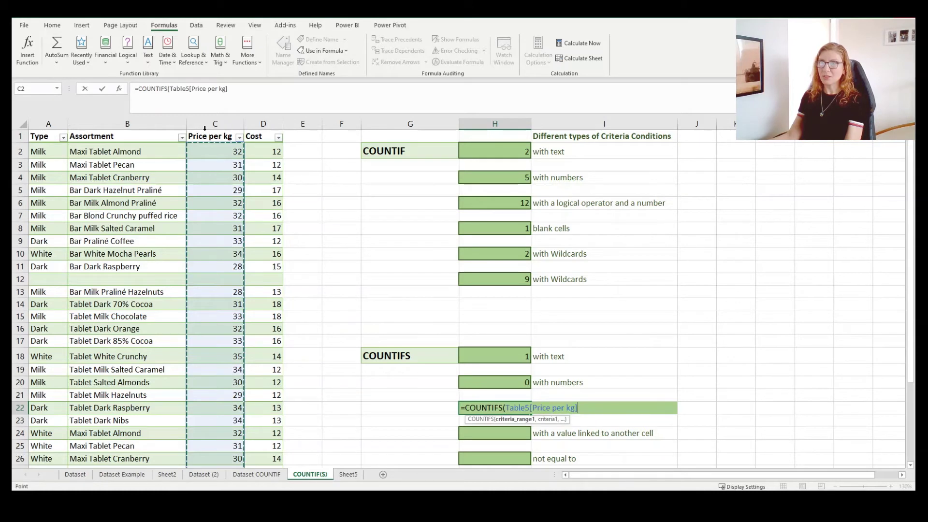
{"action": "left_click", "coordinate": [249, 88]}
{"action": "left_click", "coordinate": [248, 88]}
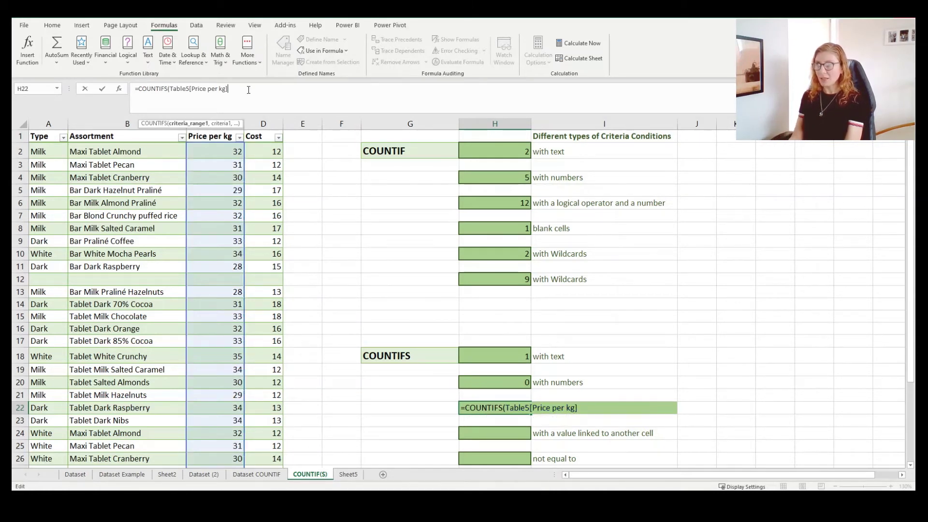
{"action": "type", "text": ","}
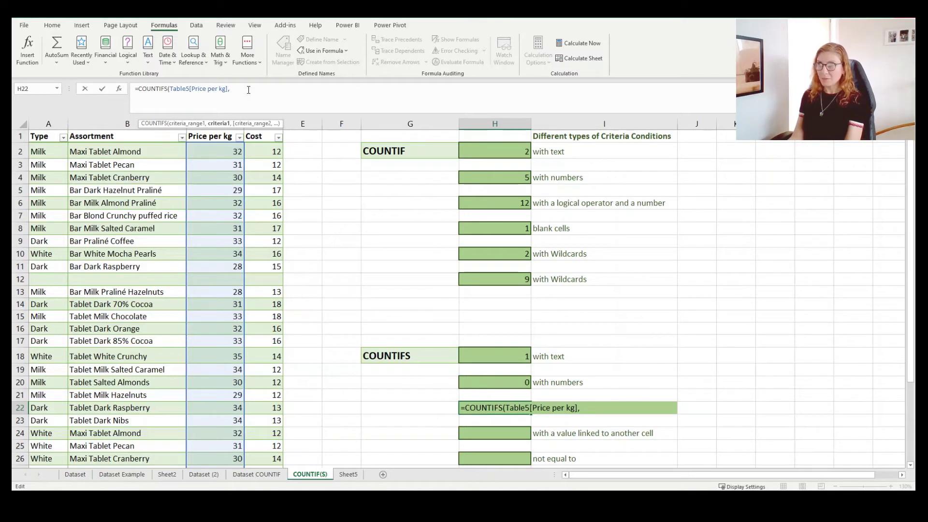
{"action": "type", "text": "\"\""}
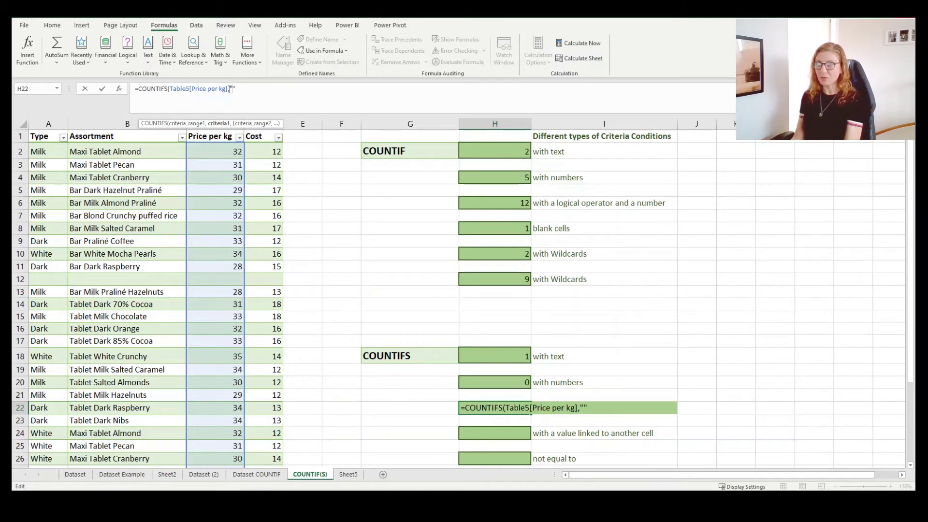
{"action": "type", "text": "<"}
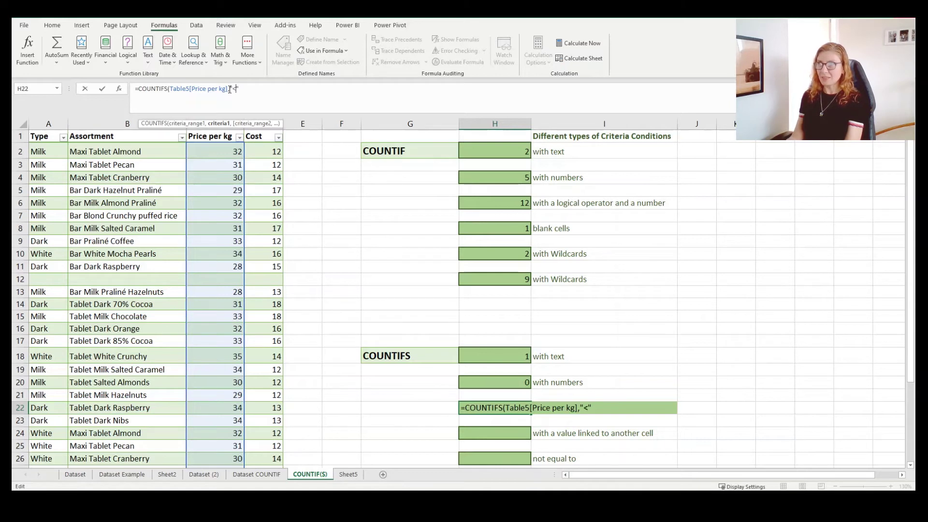
{"action": "type", "text": "32"}
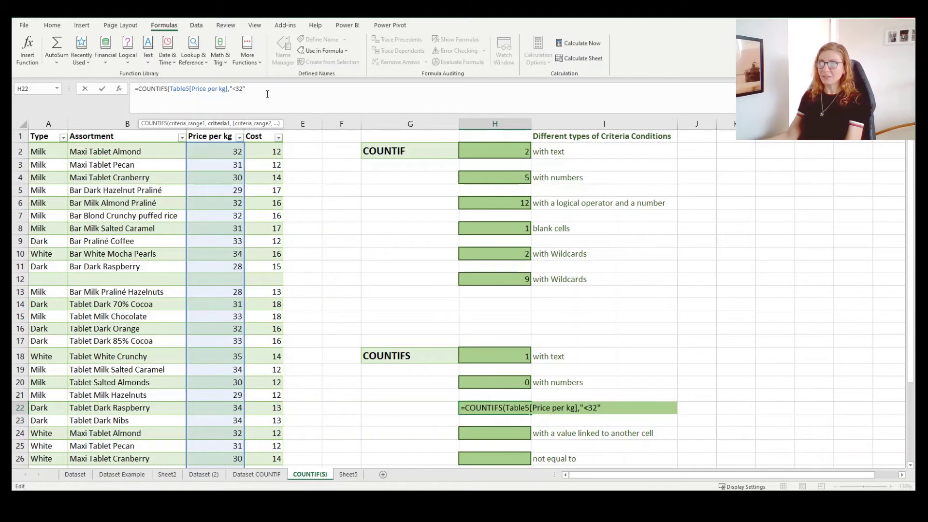
Complete H22's COUNTIFS with the Cost column as the second range and ">13" as its criterion, and review the formula.
{"action": "type", "text": ","}
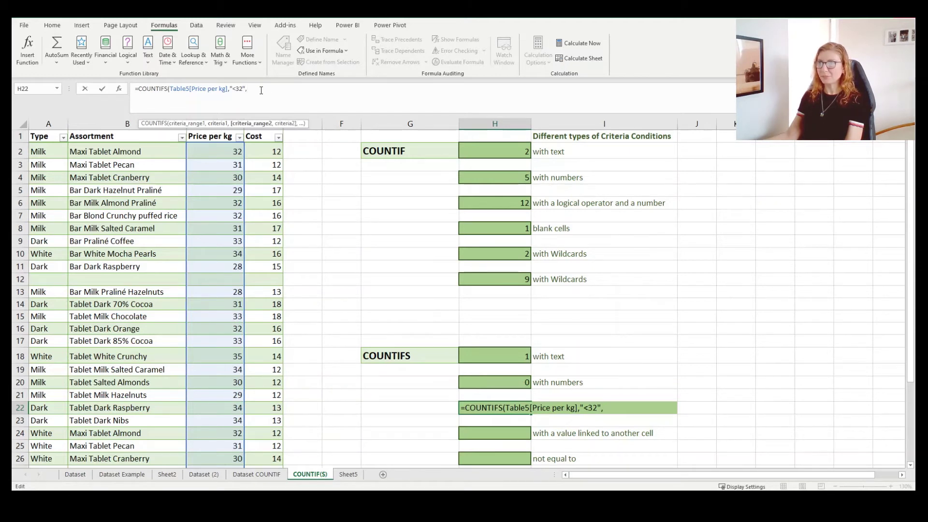
{"action": "left_click", "coordinate": [259, 128]}
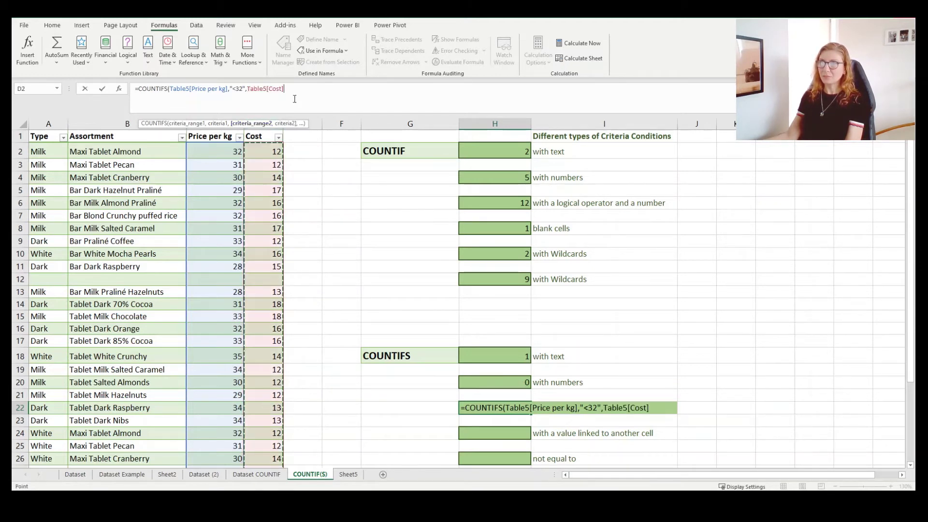
{"action": "type", "text": ","}
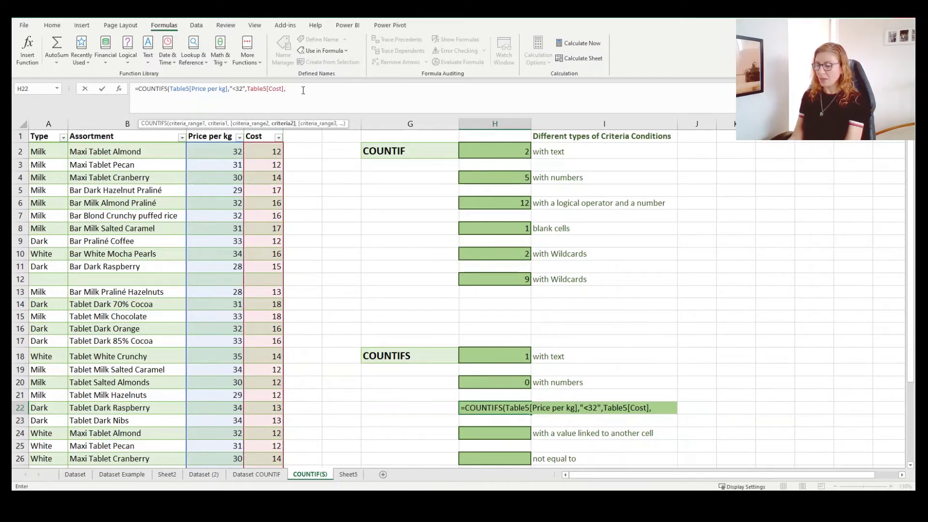
{"action": "type", "text": "\"\")"}
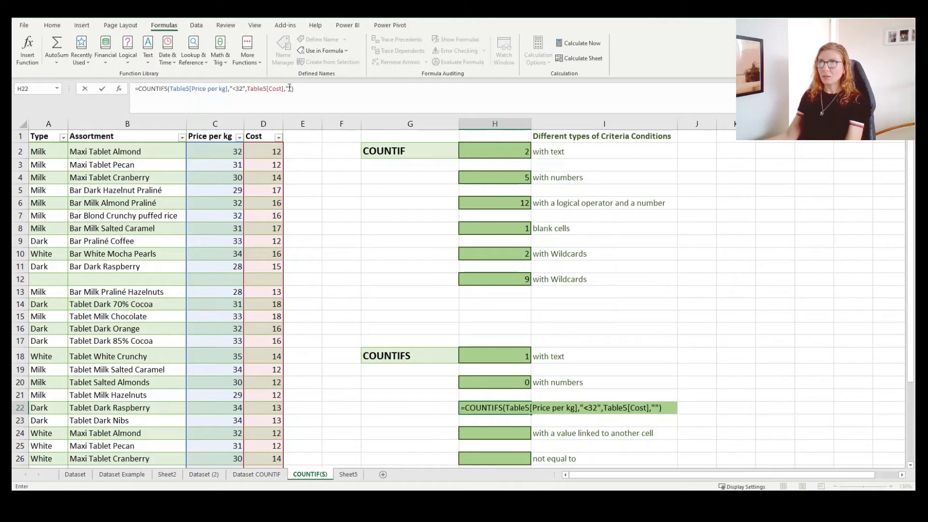
{"action": "left_click", "coordinate": [289, 88]}
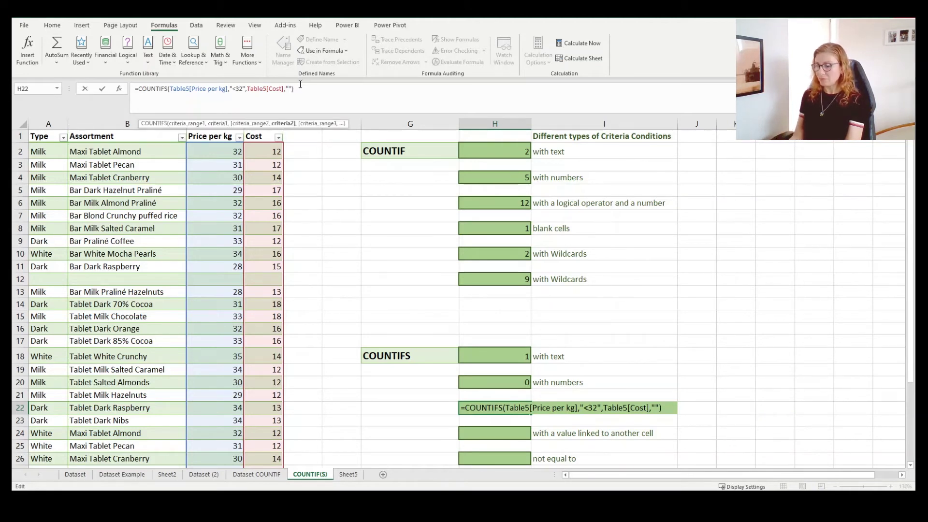
{"action": "type", "text": ">"}
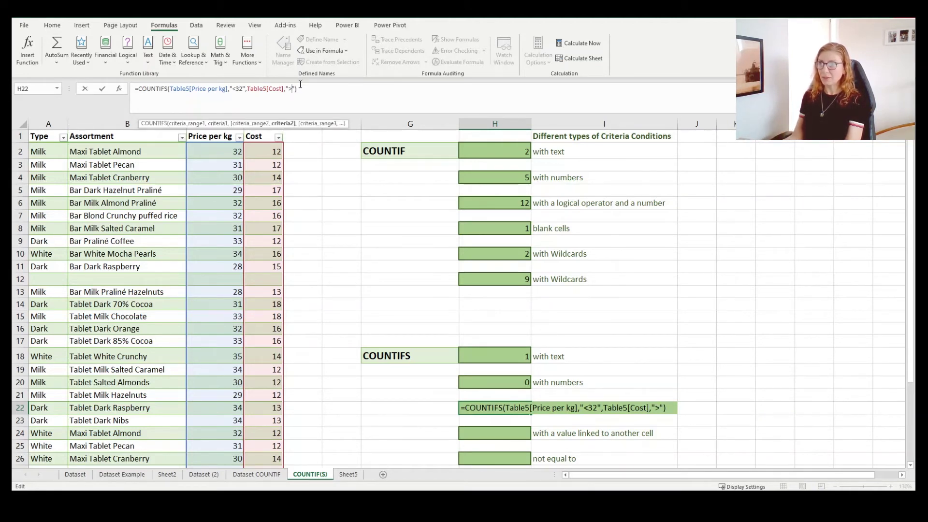
{"action": "type", "text": "13"}
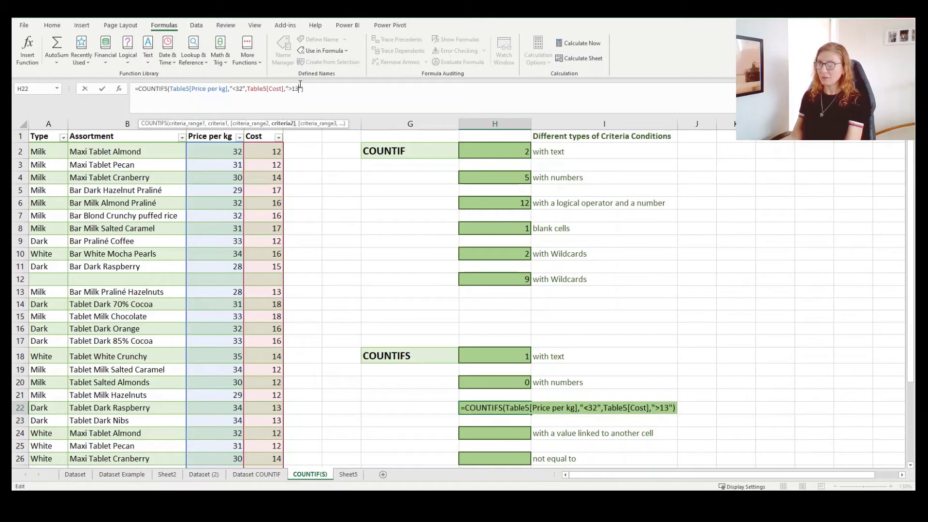
{"action": "key", "text": "Return"}
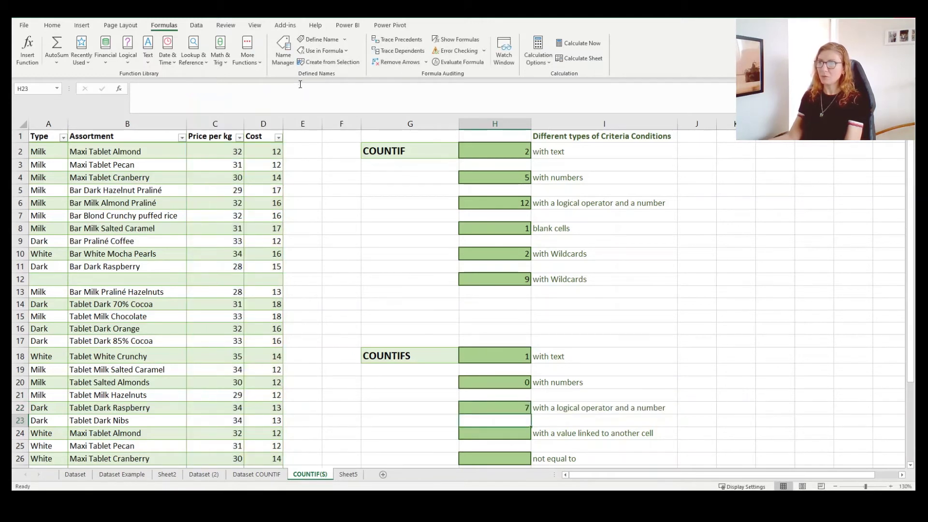
{"action": "left_click", "coordinate": [497, 407]}
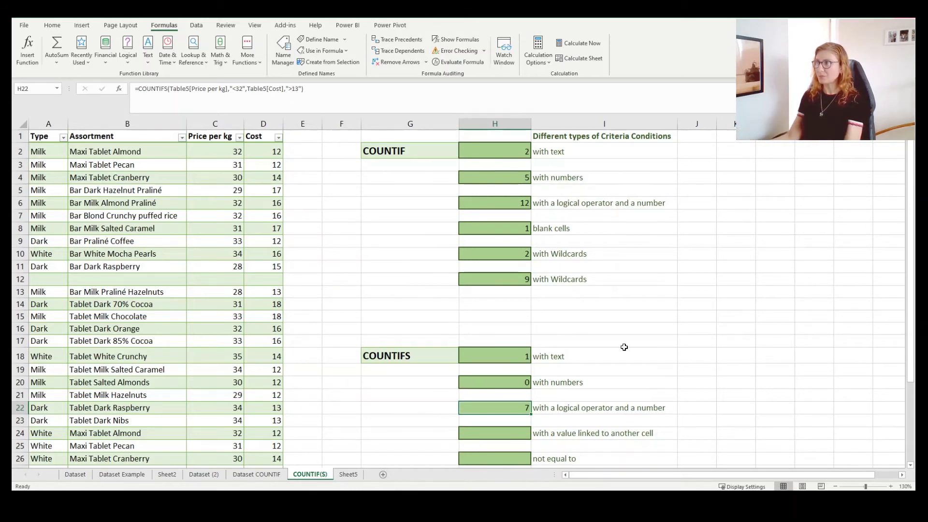
In H24, begin a COUNTIFS formula with the Type column as the first range and the text criterion "milk".
{"action": "scroll", "coordinate": [623, 347], "scroll_direction": "down", "scroll_amount": 3}
{"action": "key", "text": "Down"}
{"action": "key", "text": "Down"}
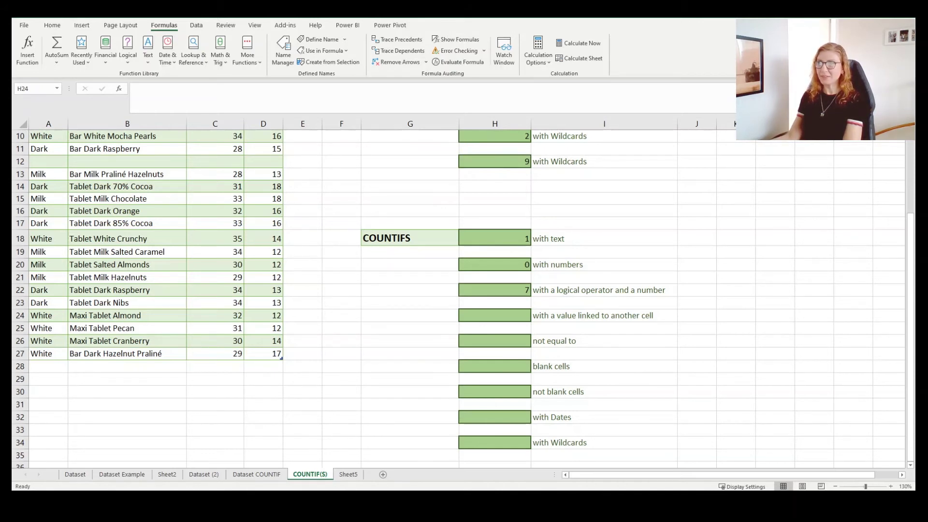
{"action": "left_click", "coordinate": [489, 317]}
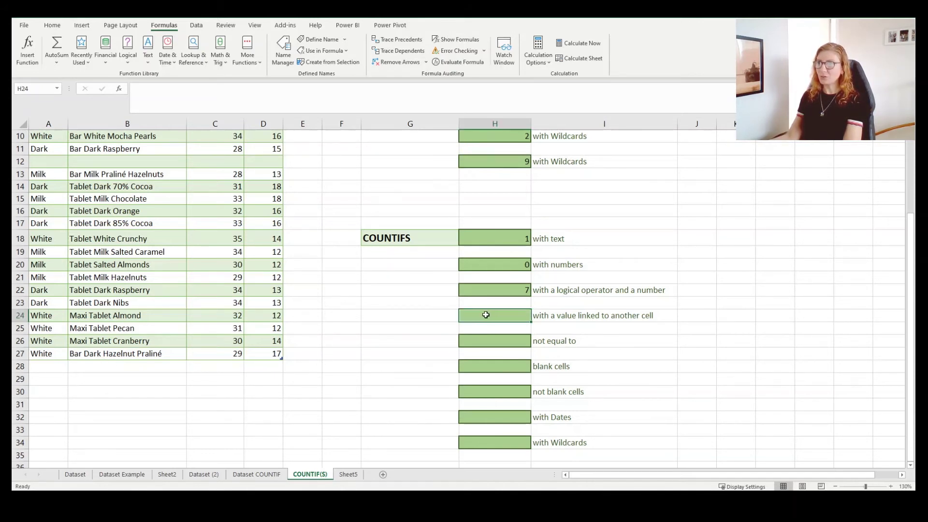
{"action": "left_click", "coordinate": [190, 95]}
{"action": "type", "text": "="}
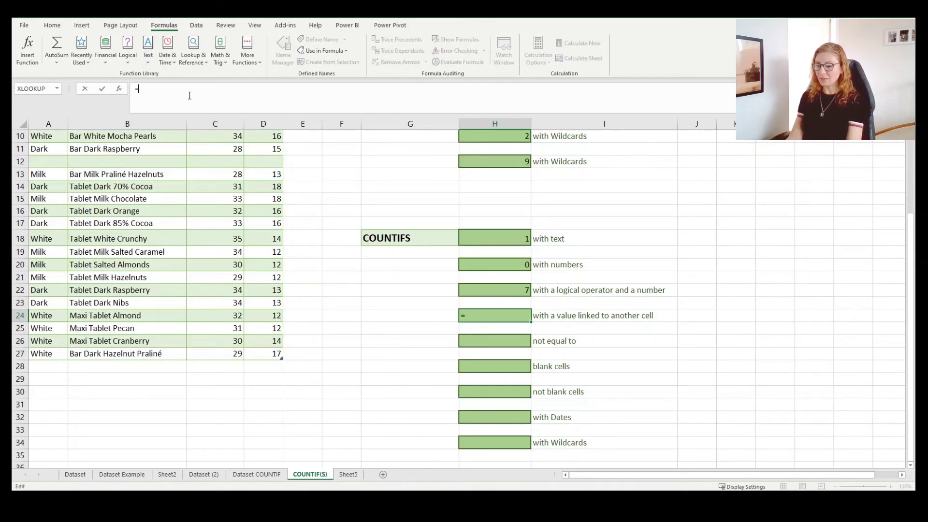
{"action": "type", "text": "count"}
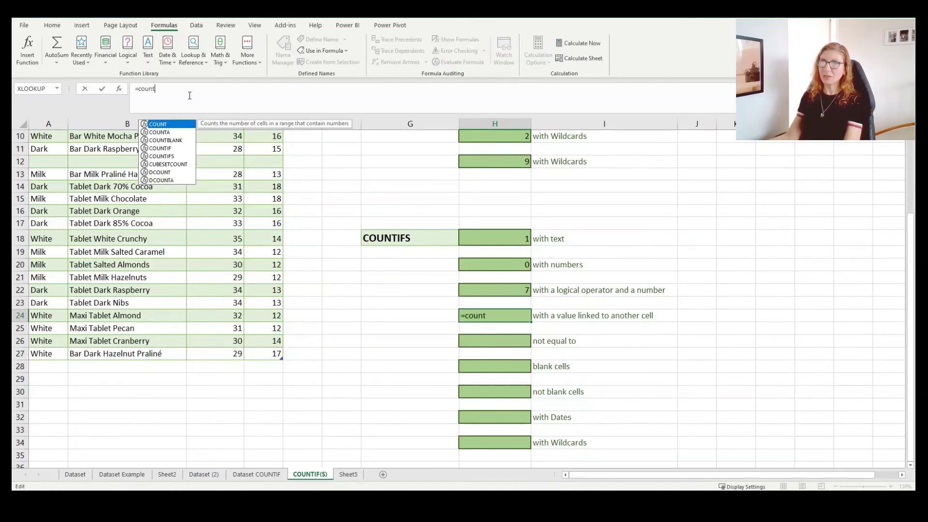
{"action": "double_click", "coordinate": [163, 156]}
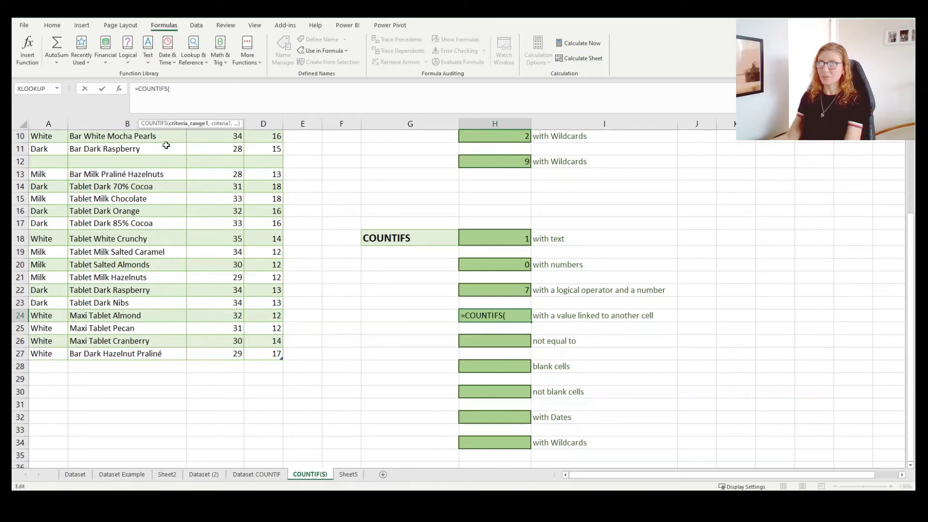
{"action": "scroll", "coordinate": [52, 148], "scroll_direction": "up", "scroll_amount": 3}
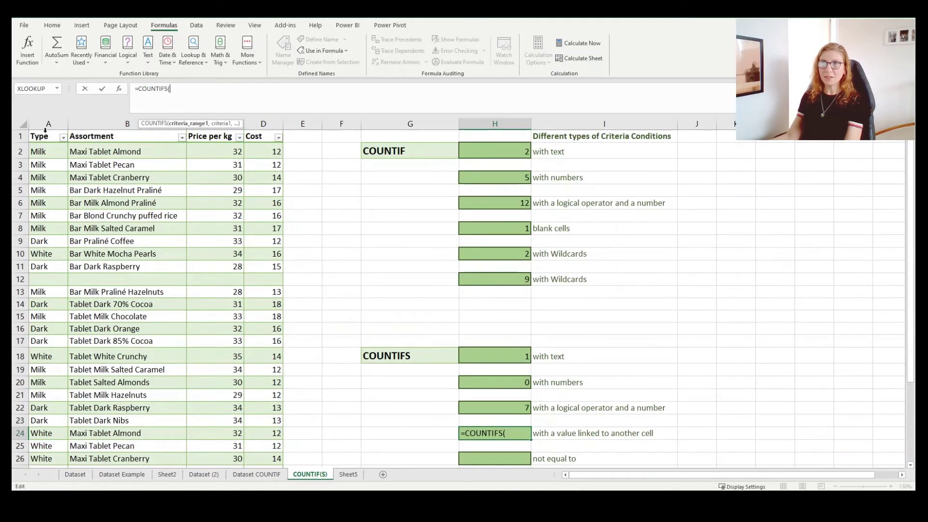
{"action": "left_click", "coordinate": [45, 129]}
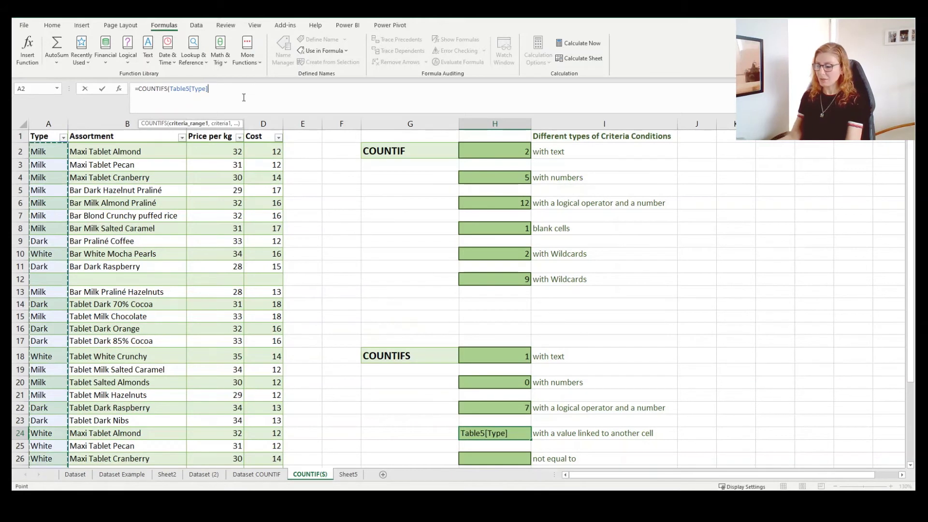
{"action": "type", "text": ",\"\""}
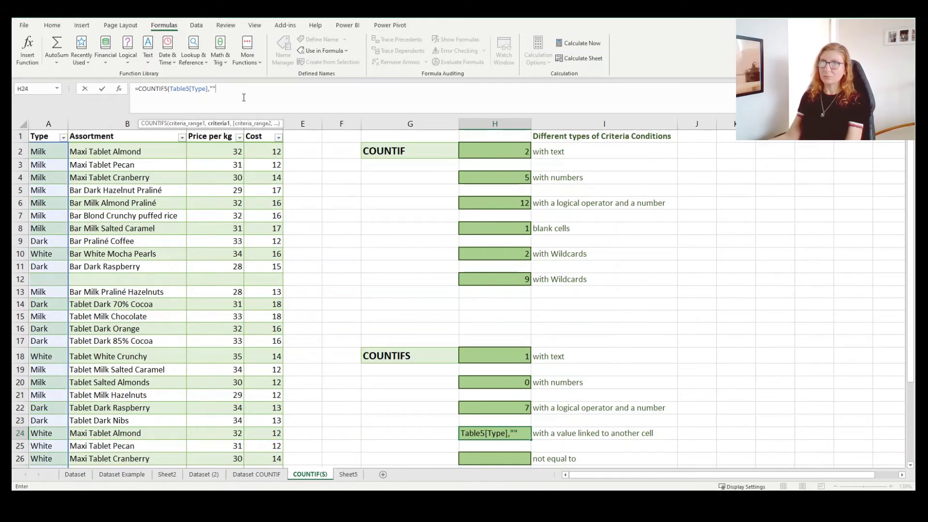
{"action": "left_click", "coordinate": [213, 88]}
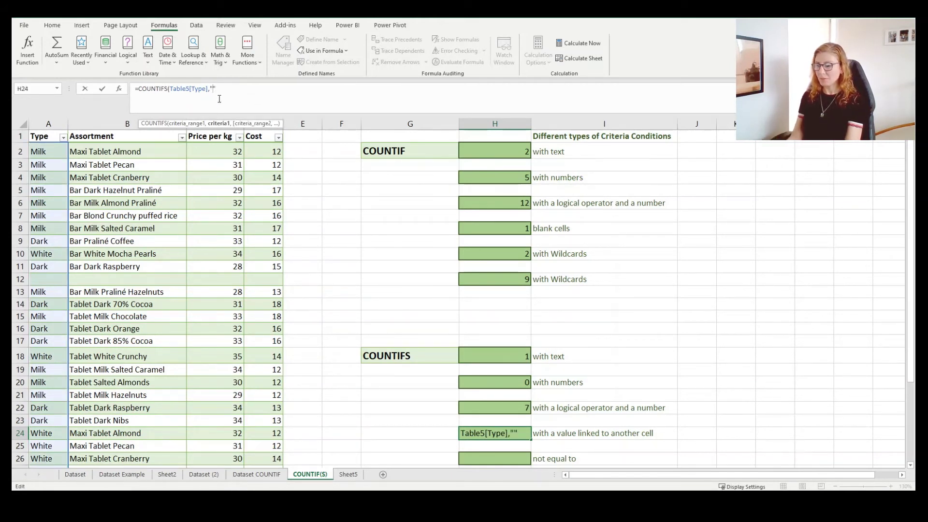
{"action": "type", "text": "milk\""}
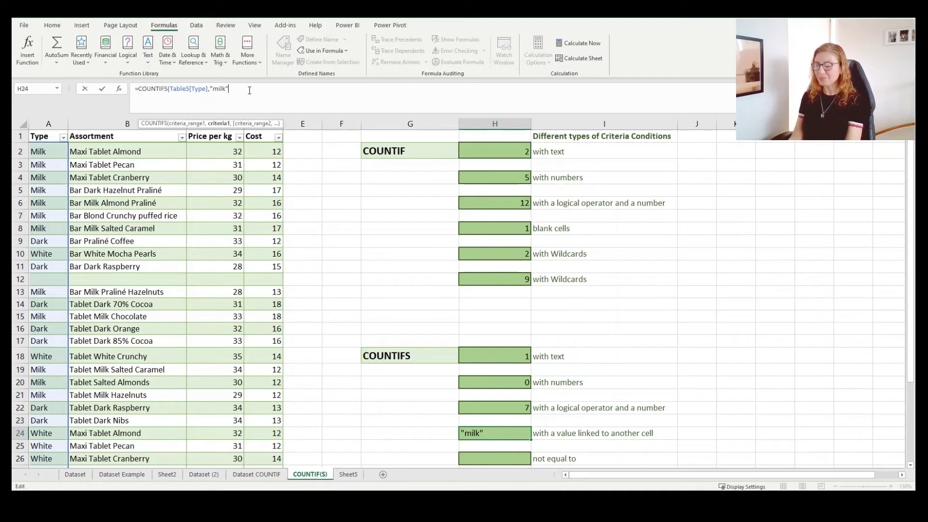
Add the Price per kg column as the second range in H24's COUNTIFS and enter "<" as its criterion's operator.
{"action": "type", "text": ","}
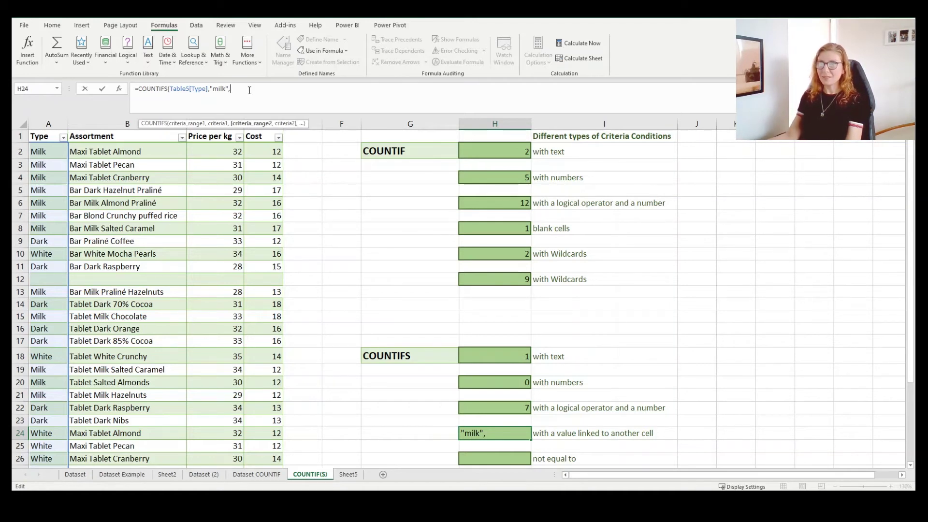
{"action": "left_click", "coordinate": [212, 129]}
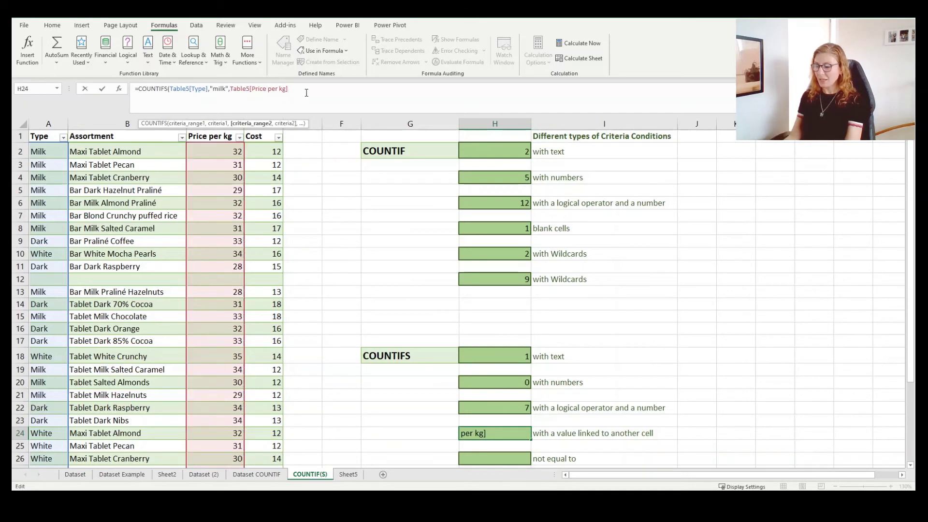
{"action": "type", "text": ","}
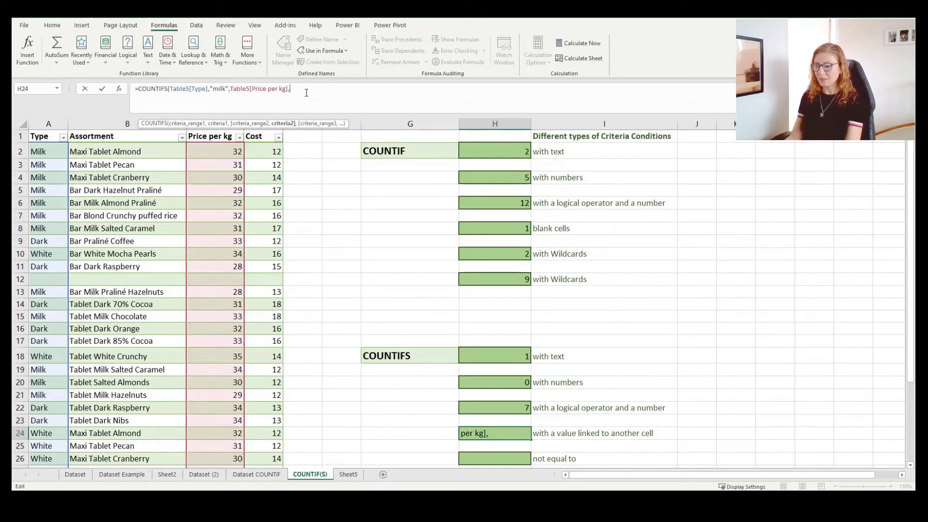
{"action": "type", "text": "\"\""}
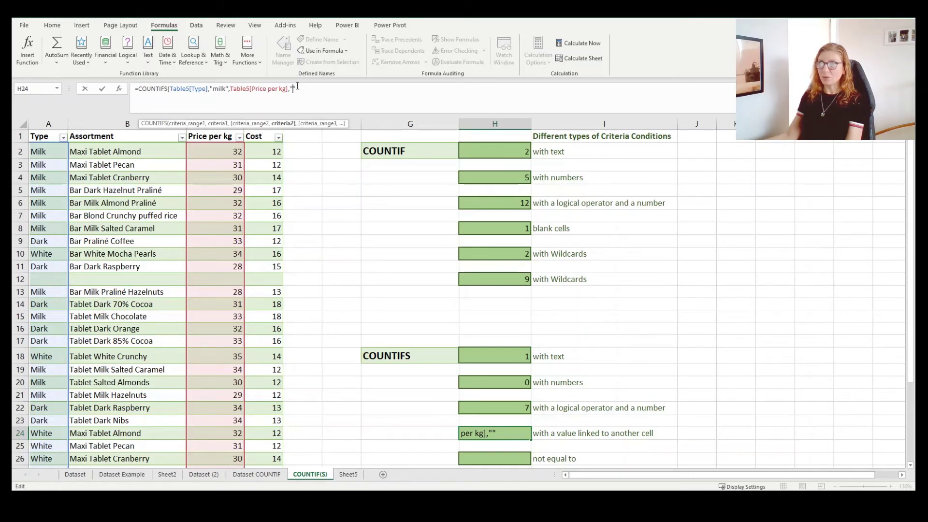
{"action": "key", "text": "Left"}
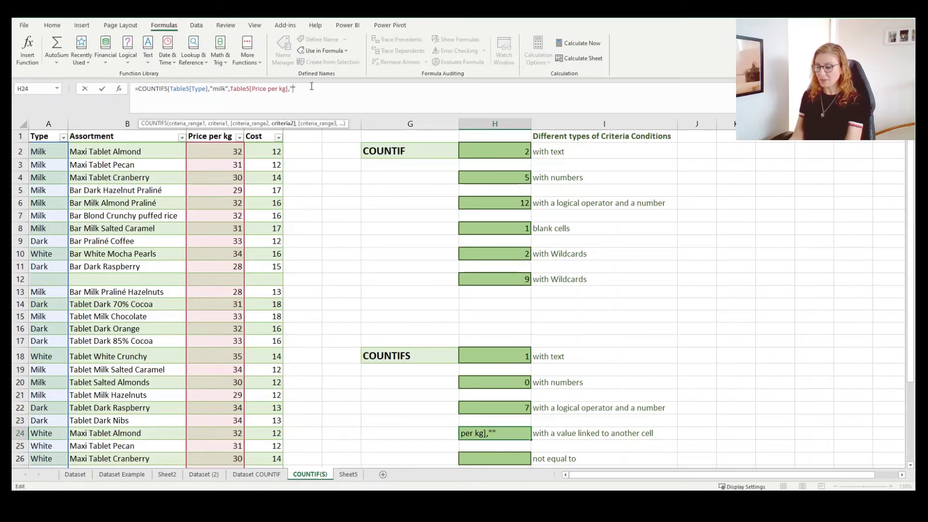
{"action": "type", "text": "<"}
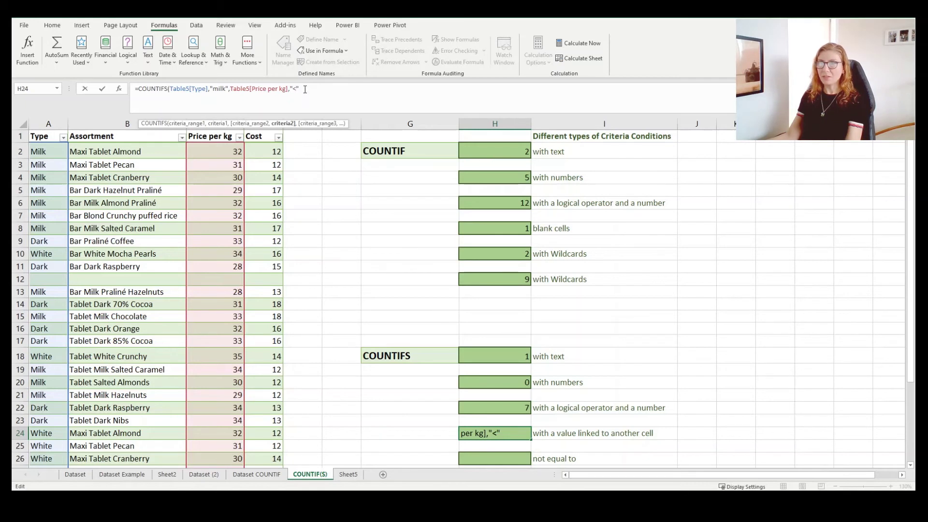
Complete H24's second criterion by concatenating the operator with cell C4 ("<"&C4), and review the finished formula.
{"action": "left_click", "coordinate": [302, 89]}
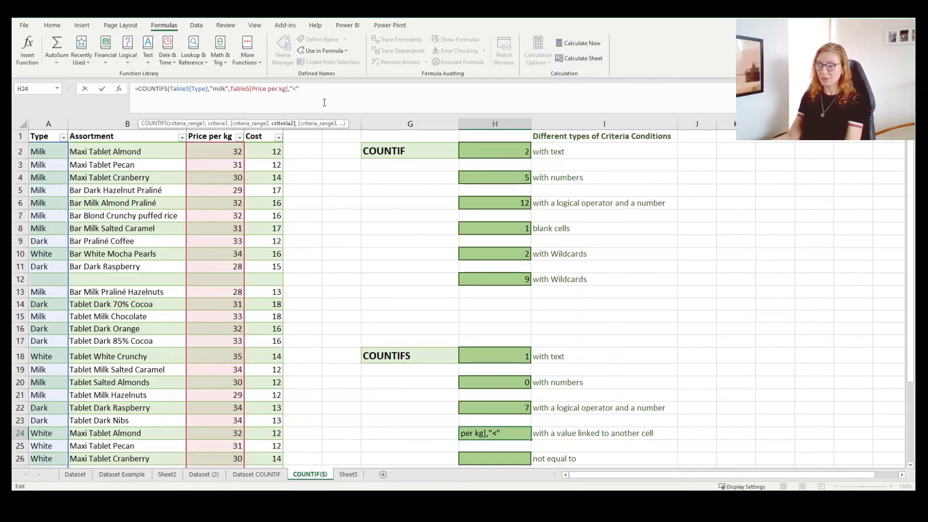
{"action": "type", "text": "&"}
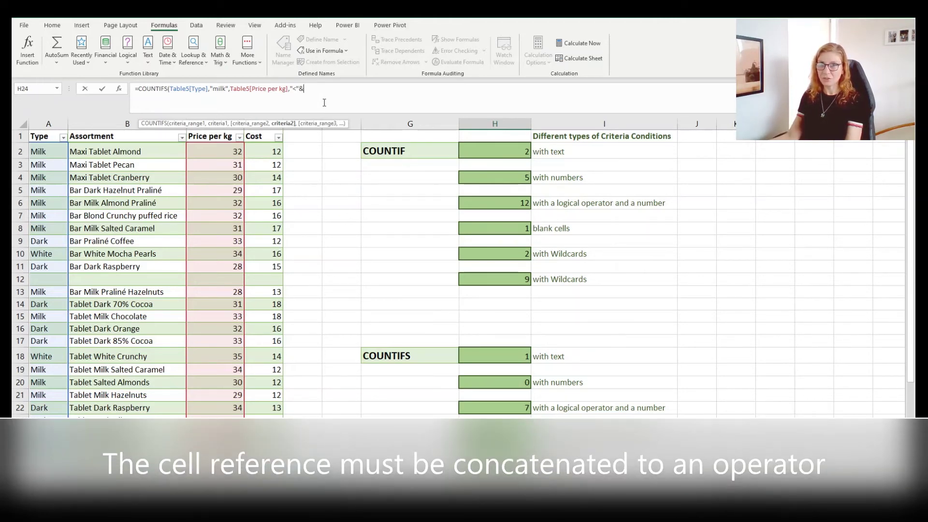
{"action": "left_click", "coordinate": [214, 180]}
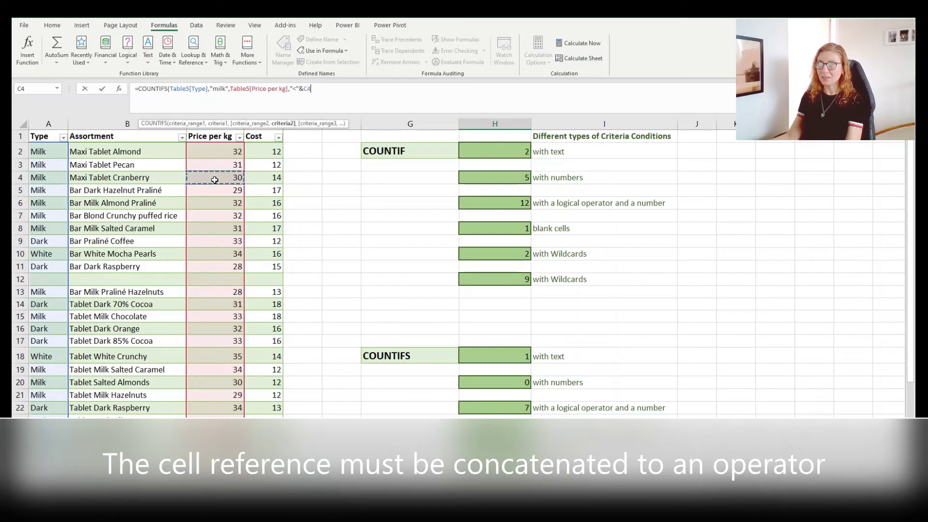
{"action": "type", "text": ")"}
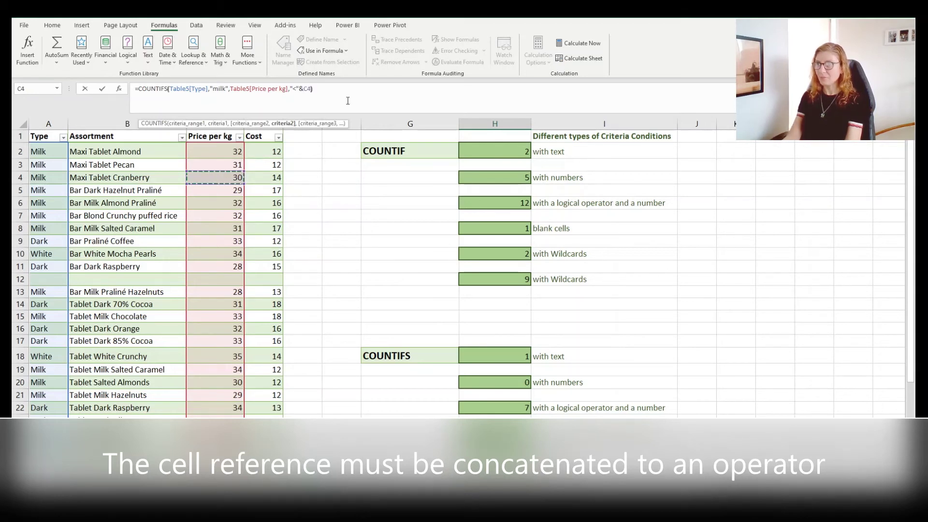
{"action": "key", "text": "Return"}
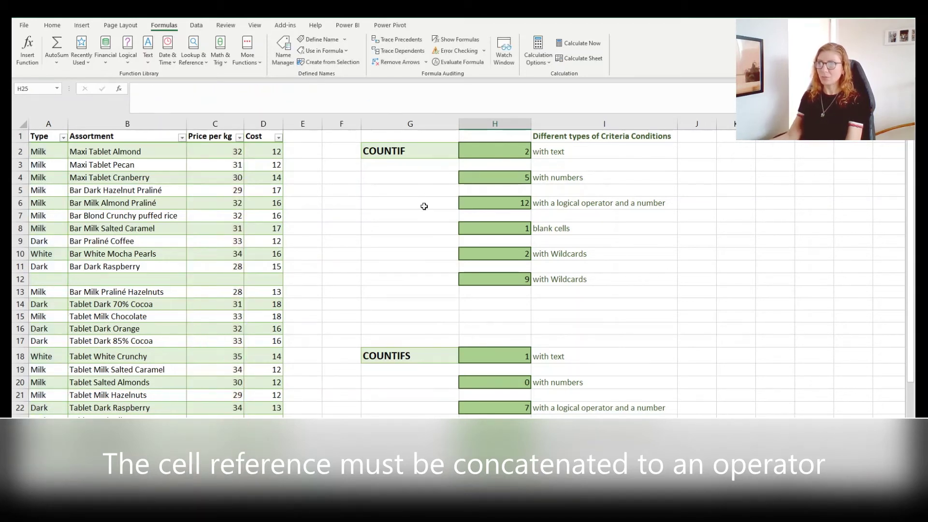
{"action": "left_click", "coordinate": [495, 432]}
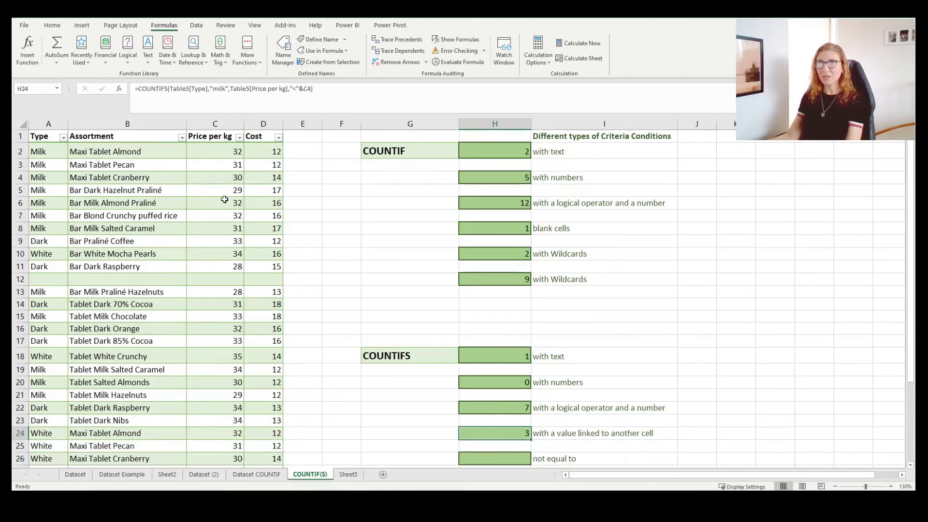
Copy the COUNTIFS formula text from H24 into H26, the "not equal to" example, keeping its references identical.
{"action": "left_click", "coordinate": [607, 459]}
{"action": "scroll", "coordinate": [607, 408], "scroll_direction": "down", "scroll_amount": 3}
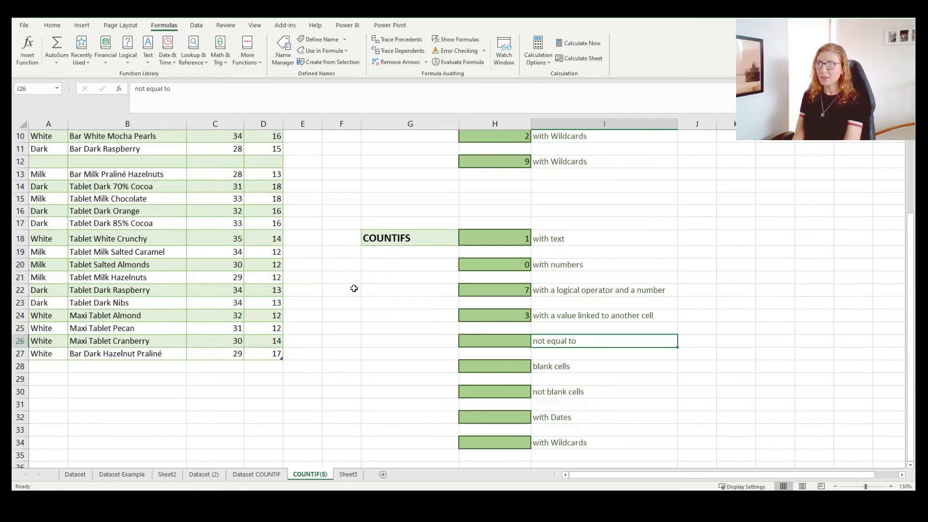
{"action": "left_click", "coordinate": [499, 341]}
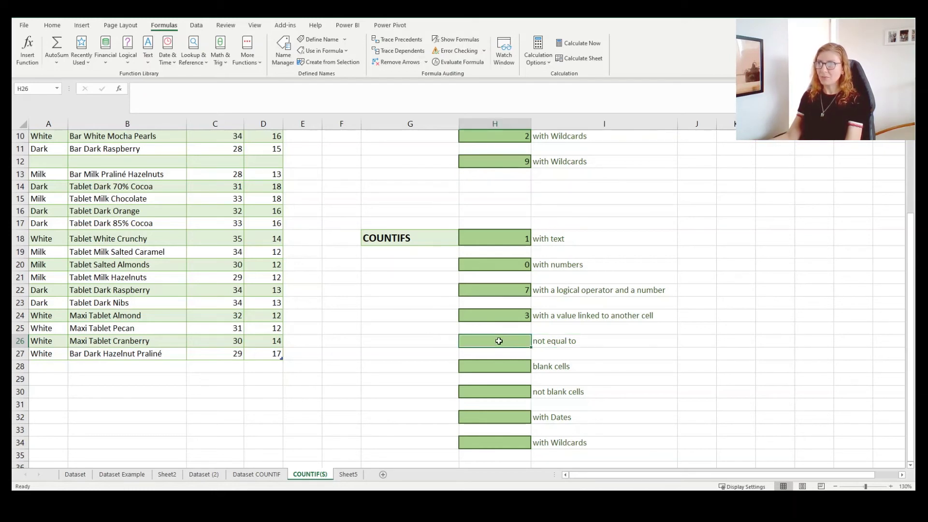
{"action": "left_click", "coordinate": [512, 319]}
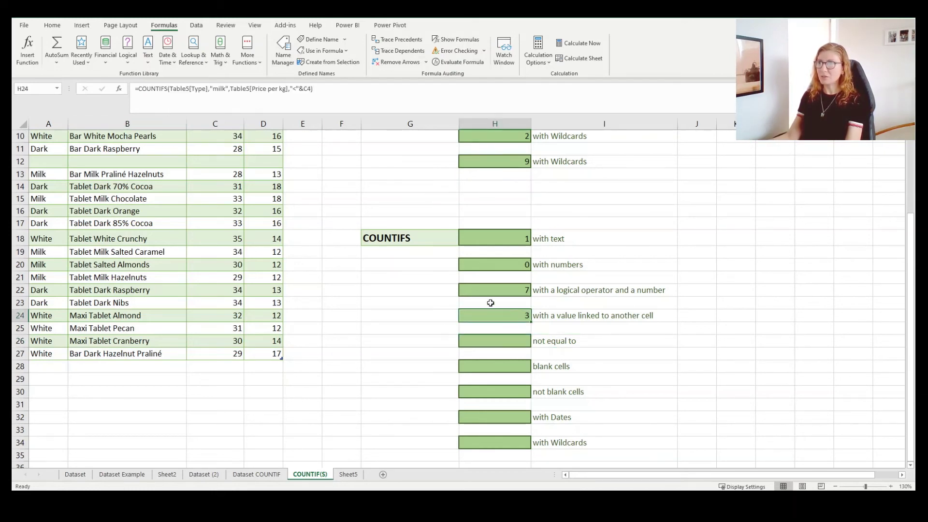
{"action": "left_click_drag", "start_coordinate": [313, 89], "coordinate": [109, 91]}
{"action": "key", "text": "ctrl+c"}
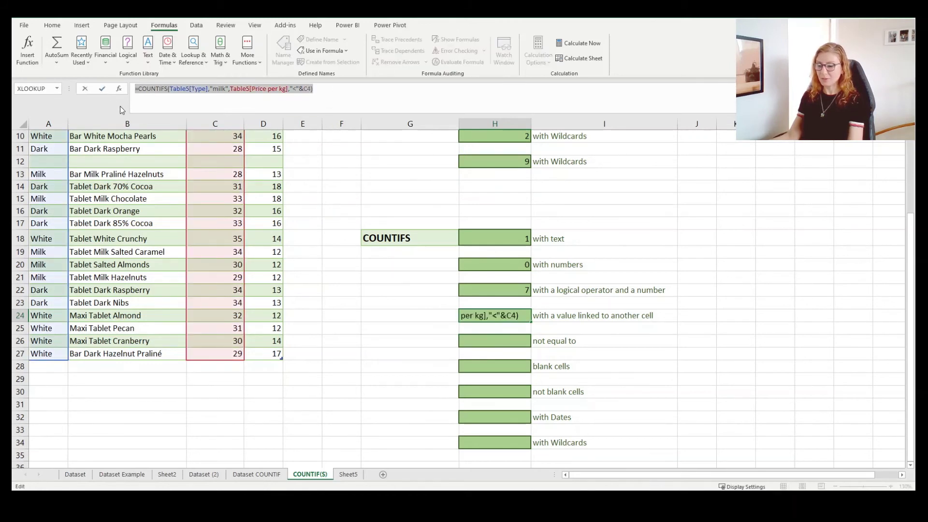
{"action": "key", "text": "Return"}
{"action": "left_click", "coordinate": [485, 341]}
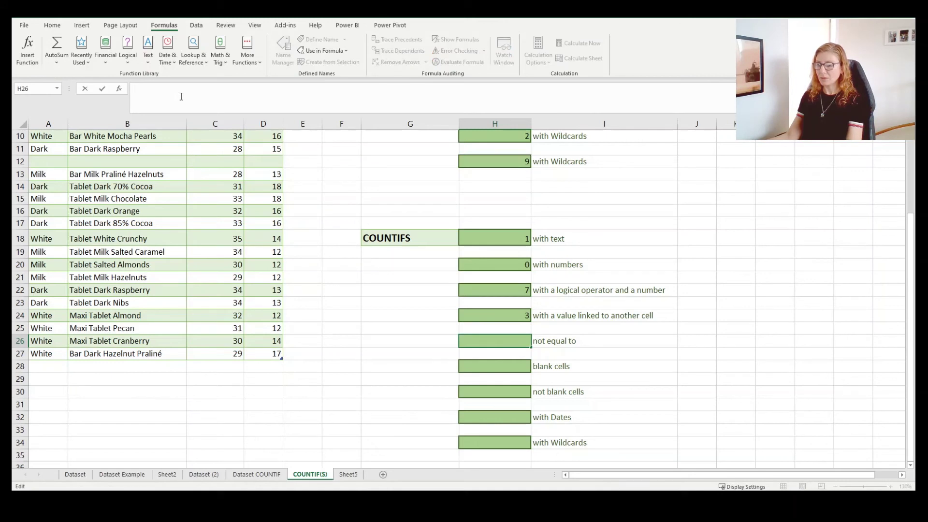
{"action": "key", "text": "ctrl+v"}
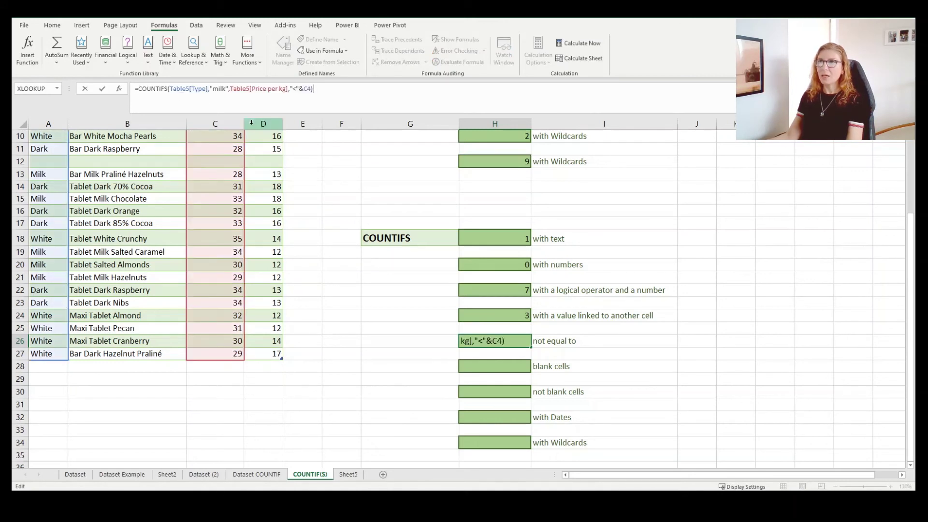
Change the operator in H26's second criterion to "<>" so it reads "<>"&C4, and review the formula.
{"action": "left_click", "coordinate": [296, 89]}
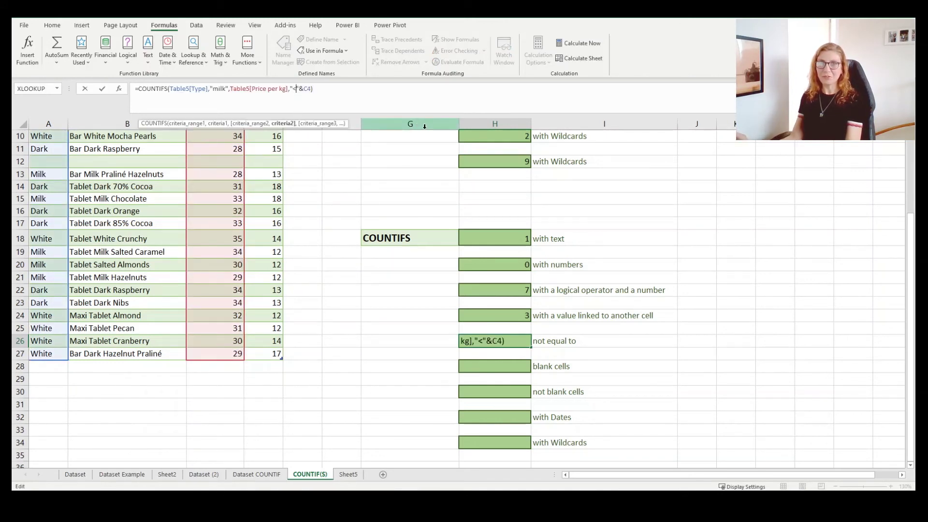
{"action": "type", "text": ">"}
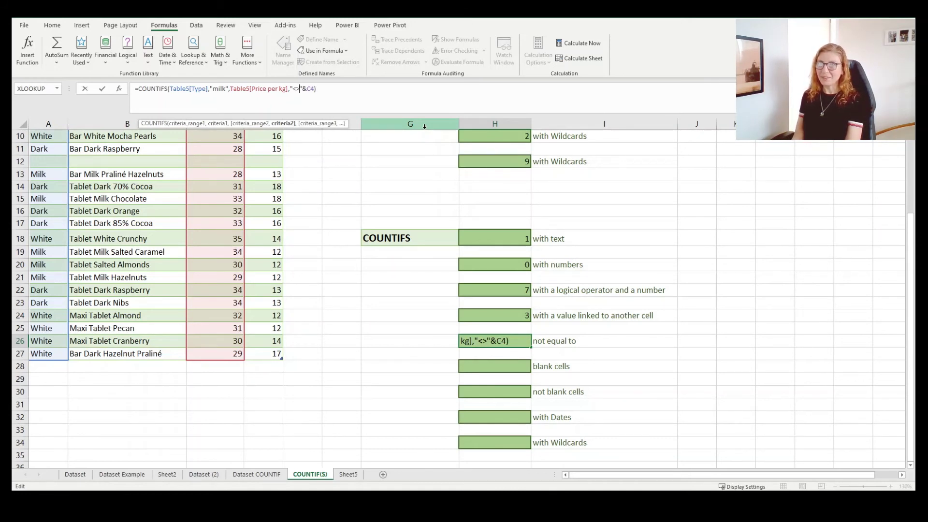
{"action": "key", "text": "Return"}
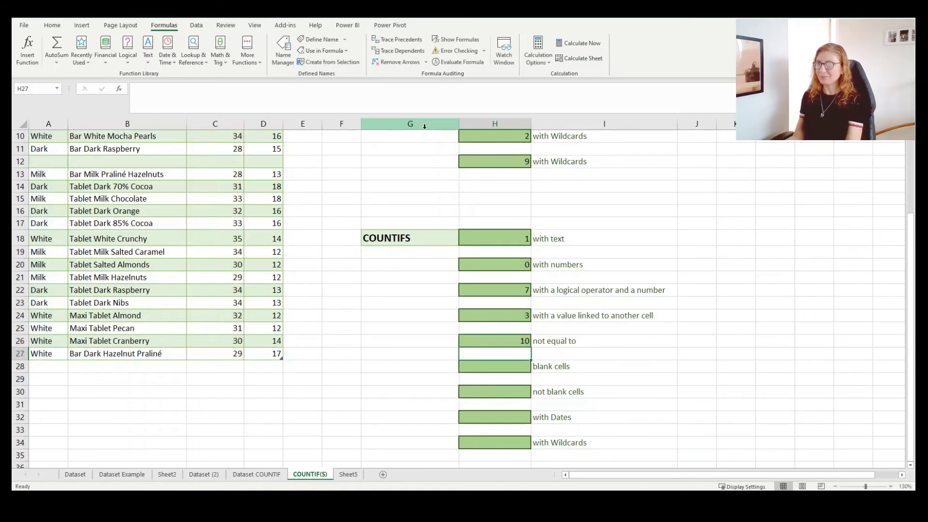
{"action": "left_click", "coordinate": [498, 338]}
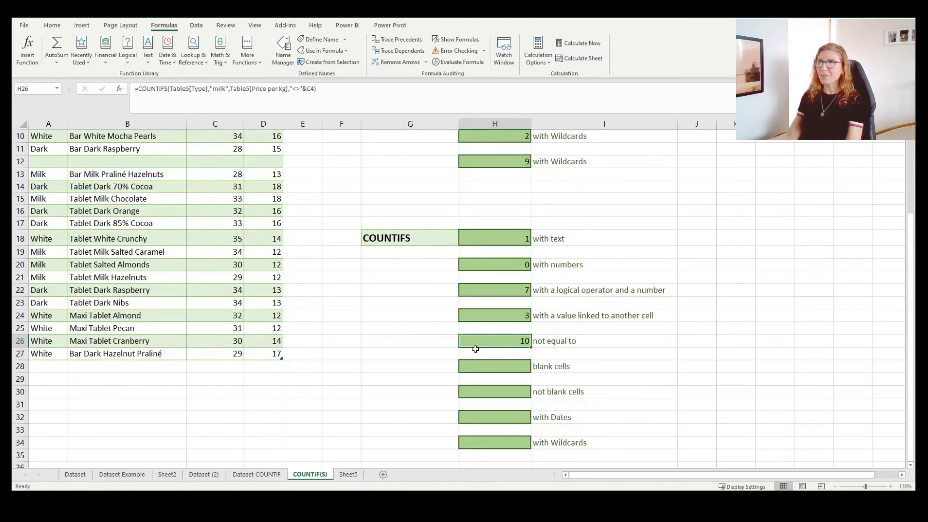
{"action": "left_click", "coordinate": [215, 405]}
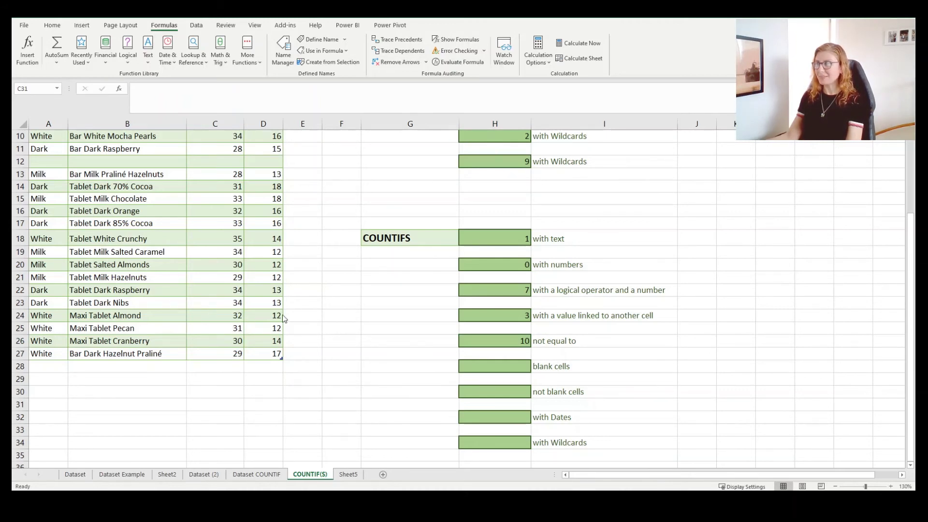
In H28, begin a COUNTIFS formula for blank cells with the table's Assortment column as the criteria range.
{"action": "left_click", "coordinate": [501, 365]}
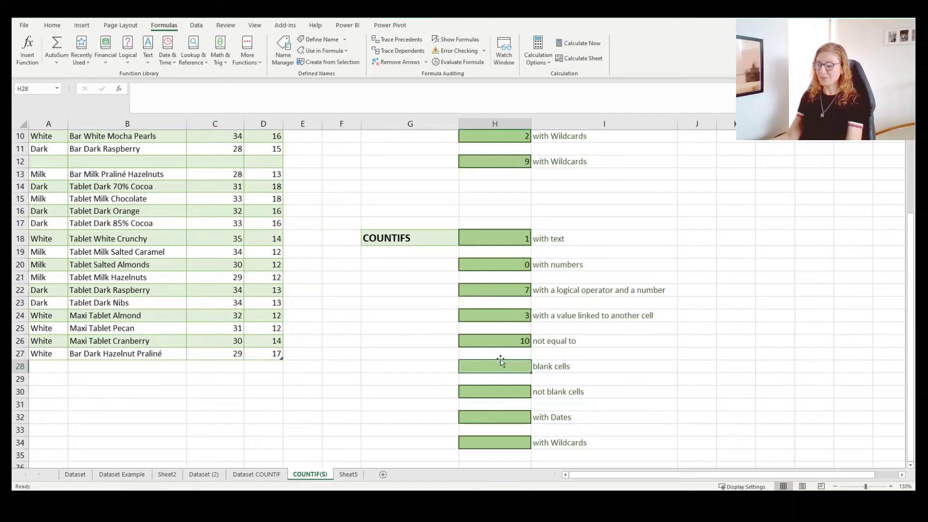
{"action": "type", "text": "=cou"}
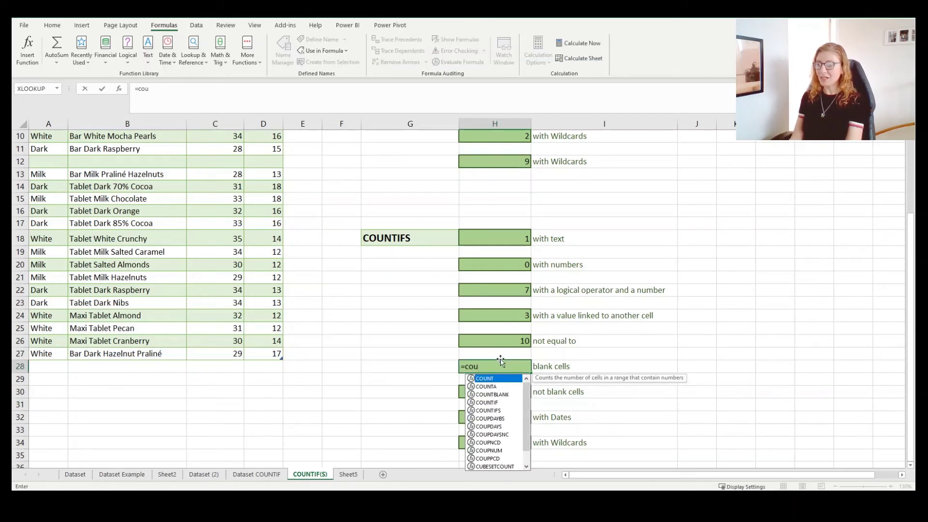
{"action": "type", "text": "nt"}
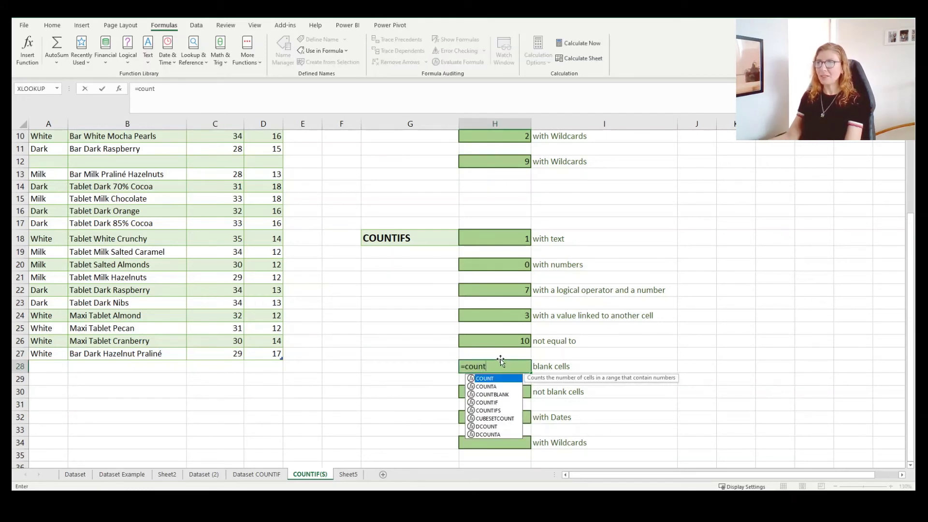
{"action": "double_click", "coordinate": [489, 411]}
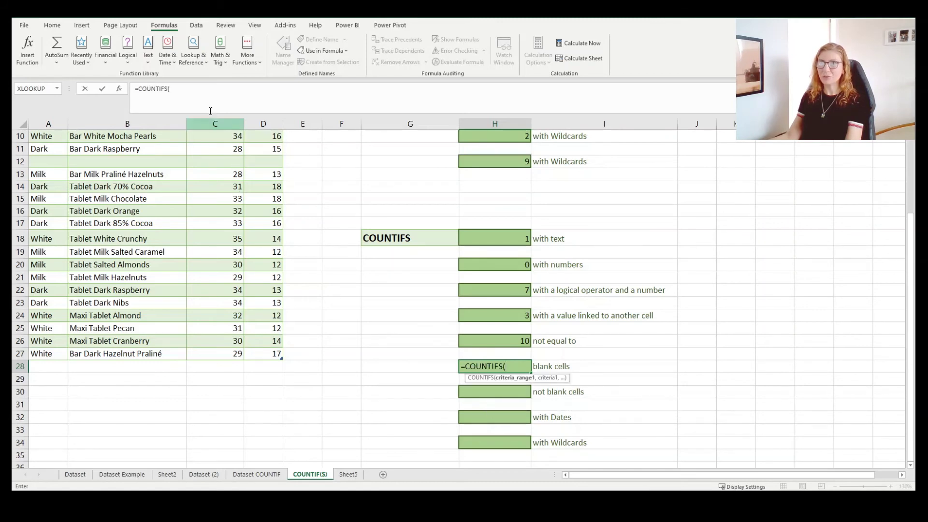
{"action": "left_click", "coordinate": [189, 90]}
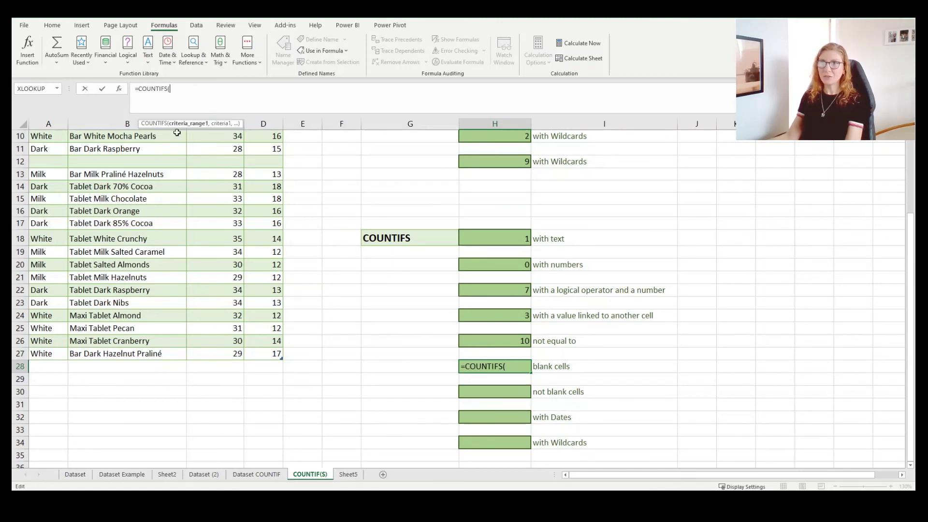
{"action": "scroll", "coordinate": [115, 133], "scroll_direction": "up", "scroll_amount": 3}
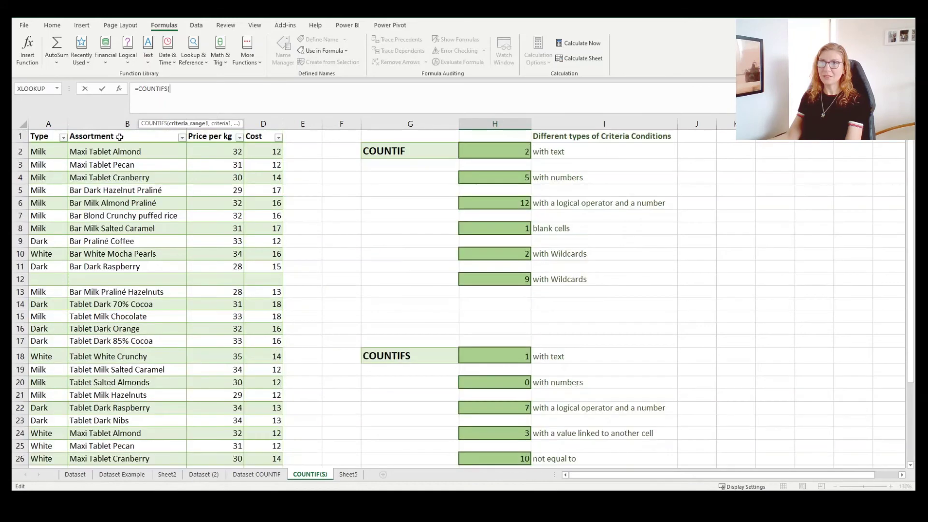
{"action": "left_click", "coordinate": [116, 132]}
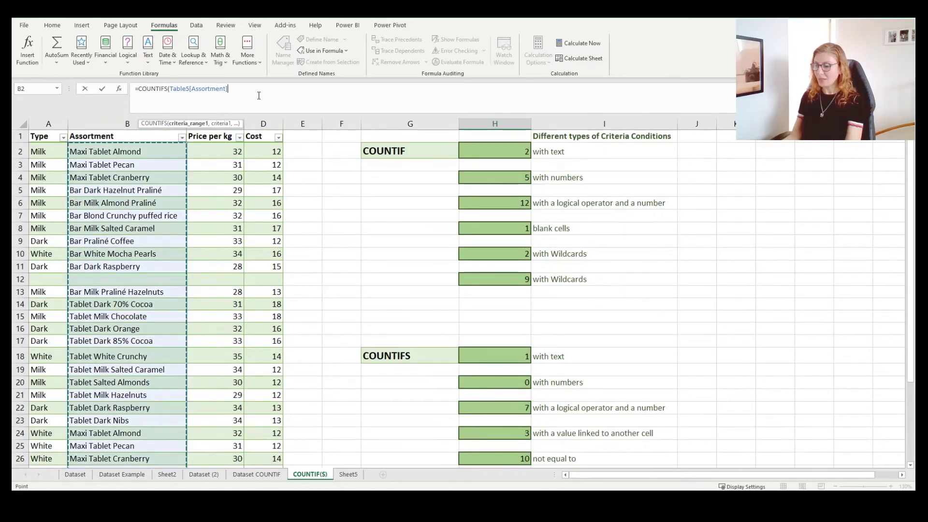
Complete H28's COUNTIFS with an empty string "" as the criterion for the Assortment column.
{"action": "type", "text": ","}
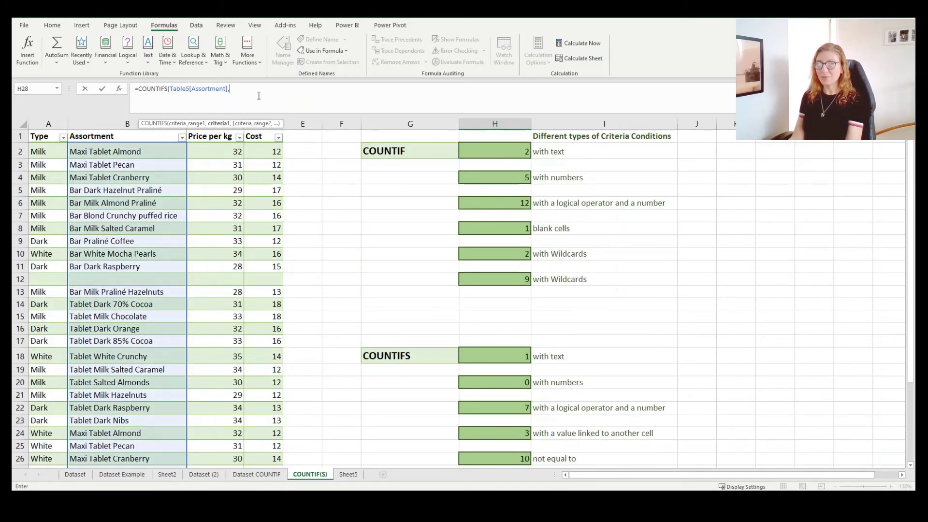
{"action": "type", "text": "\"\""}
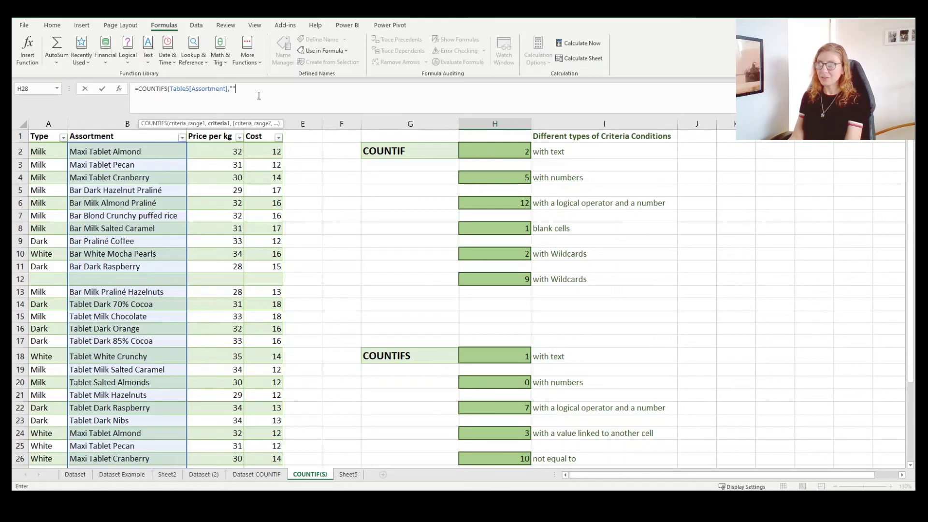
{"action": "type", "text": ")"}
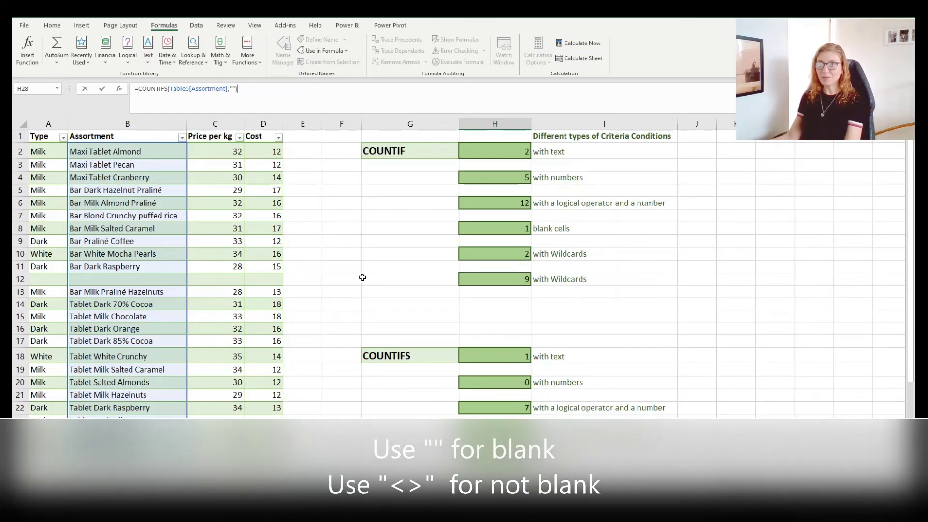
{"action": "scroll", "coordinate": [363, 278], "scroll_direction": "down", "scroll_amount": 2}
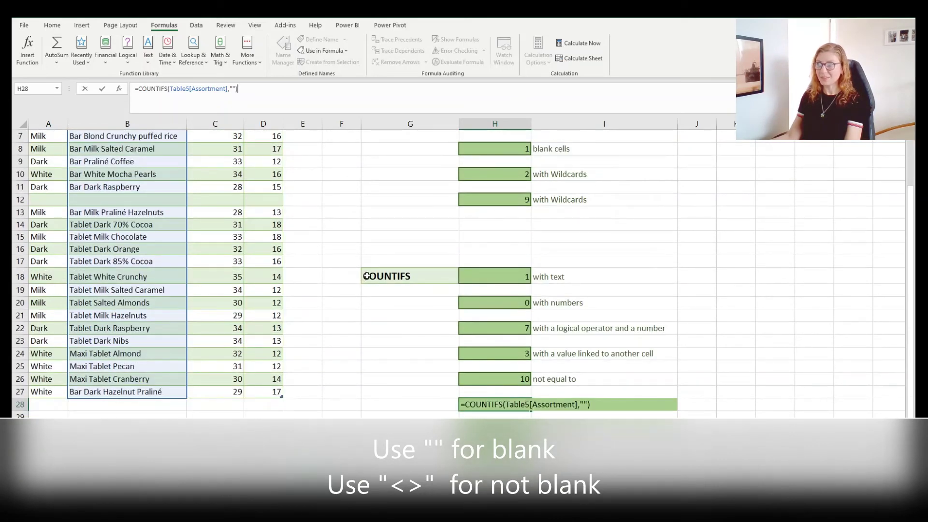
{"action": "key", "text": "Return"}
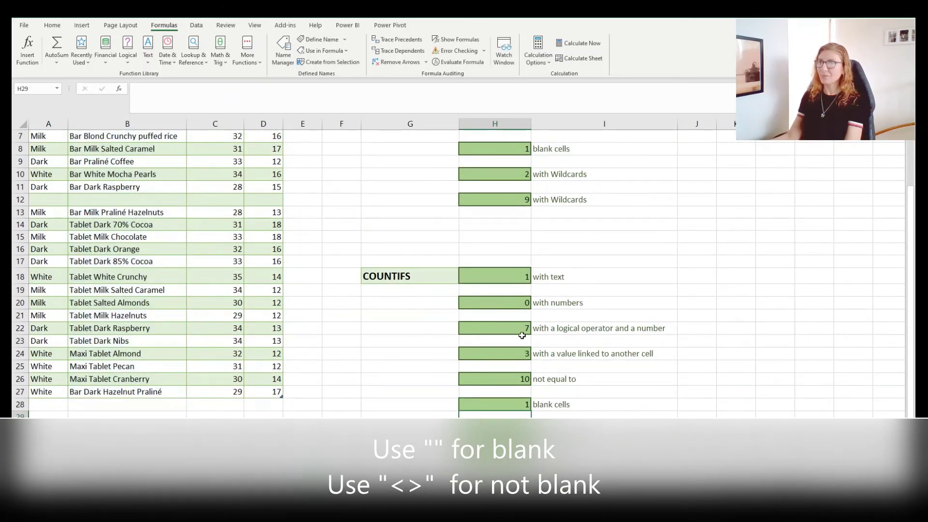
Copy the COUNTIFS formula text from H28 into H30, the "not blank cells" example, keeping its Assortment column reference.
{"action": "left_click", "coordinate": [506, 399]}
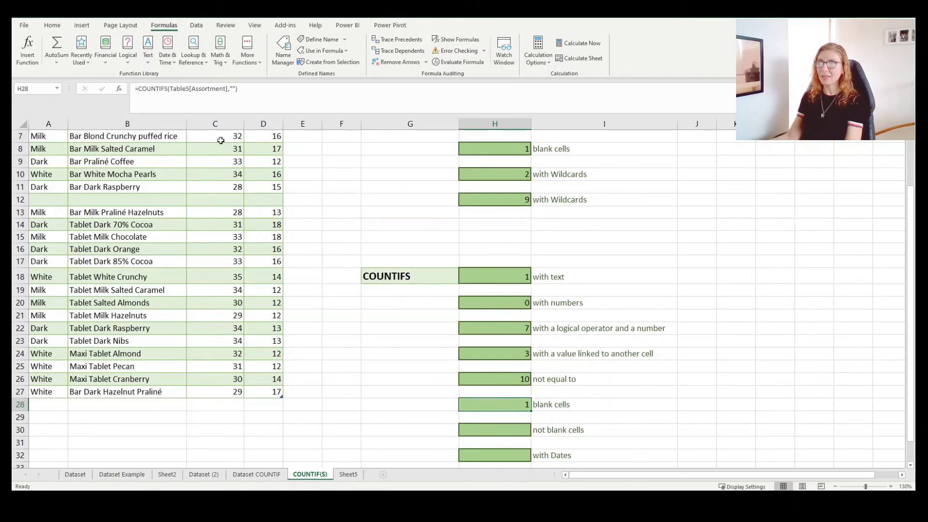
{"action": "left_click_drag", "start_coordinate": [238, 88], "coordinate": [96, 88]}
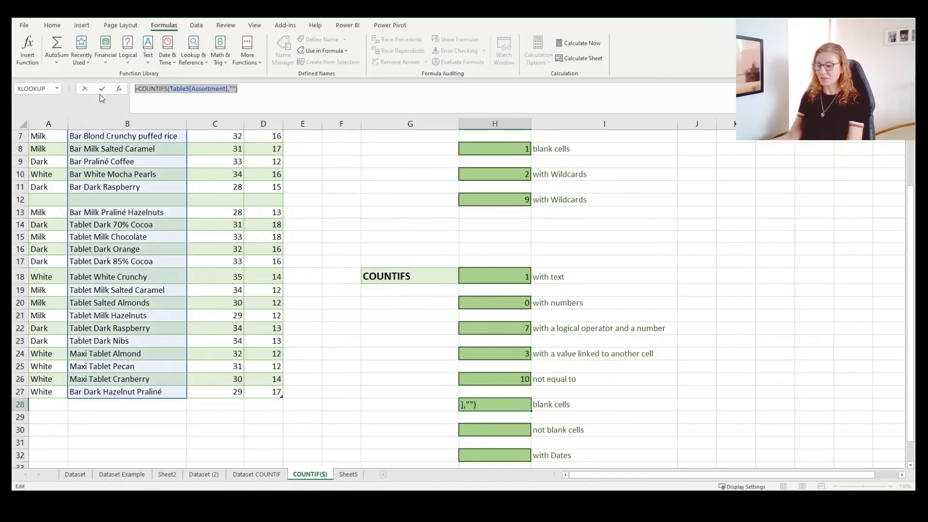
{"action": "key", "text": "Return"}
{"action": "scroll", "coordinate": [447, 247], "scroll_direction": "down", "scroll_amount": 2}
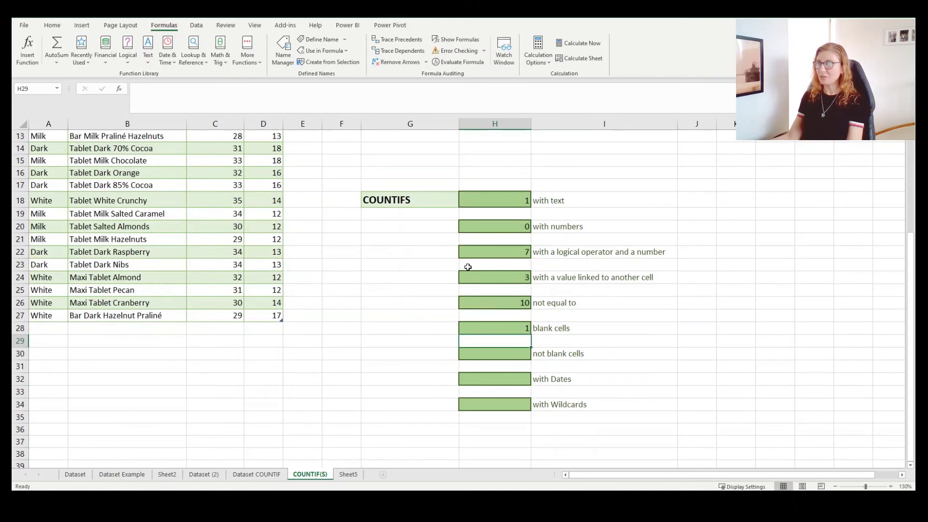
{"action": "left_click", "coordinate": [497, 353]}
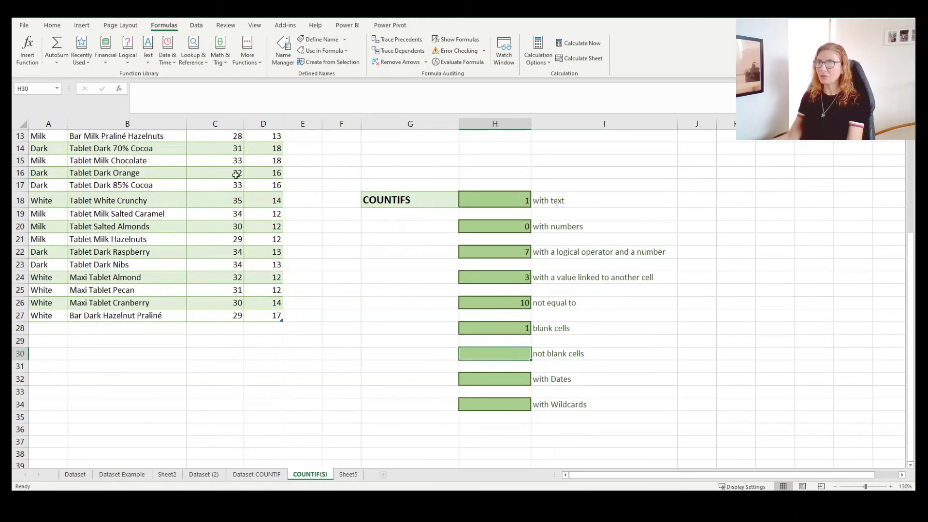
{"action": "left_click", "coordinate": [164, 92]}
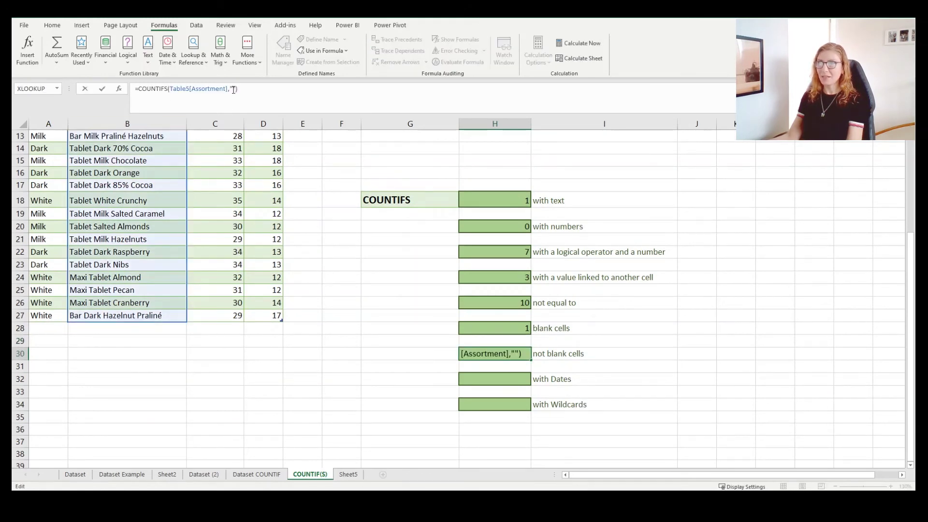
Change the criterion in H30's COUNTIFS to "<>" so that it counts non-blank Assortment cells.
{"action": "key", "text": "Left"}
{"action": "key", "text": "Left"}
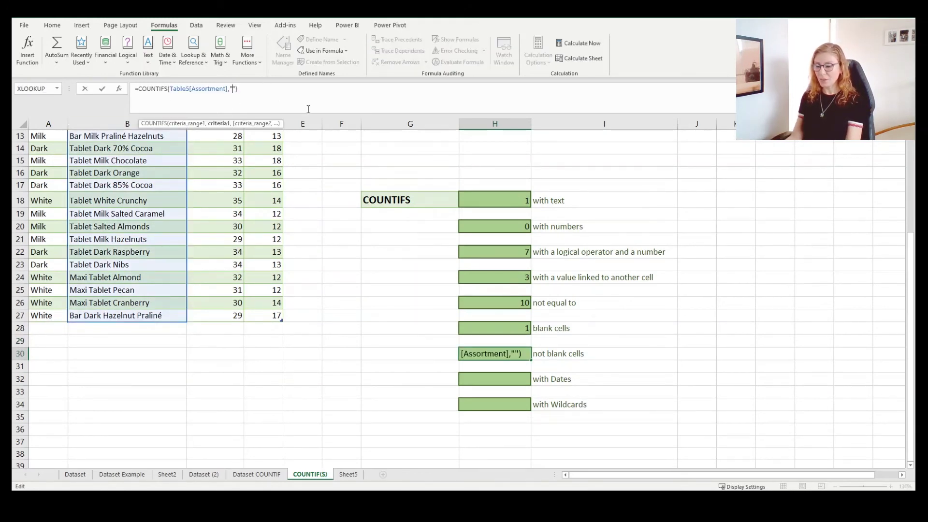
{"action": "type", "text": "<>"}
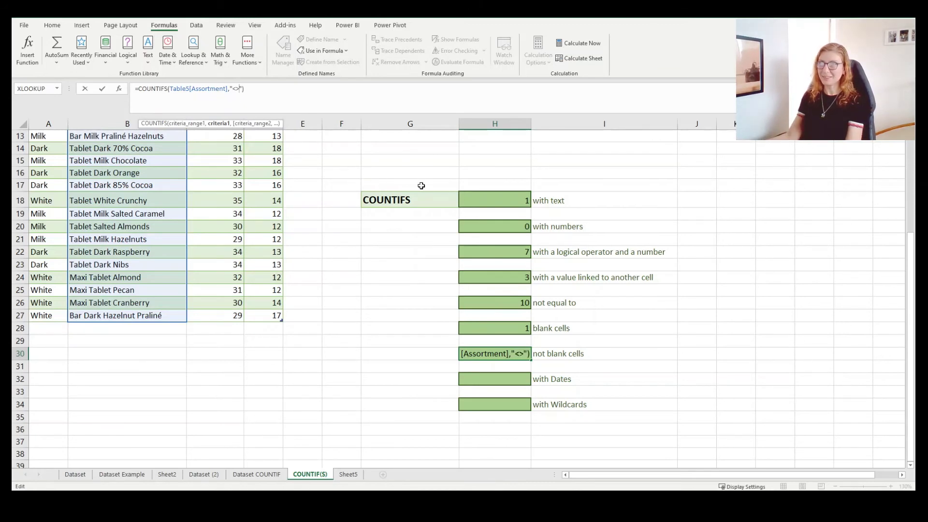
{"action": "key", "text": "Return"}
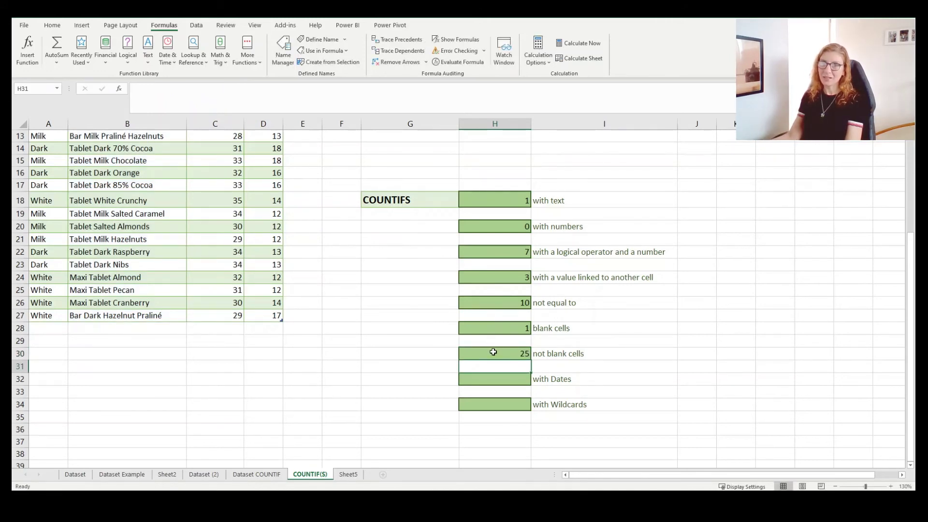
In H32, the dates example, begin a COUNTIFS formula with the Date column of the Dataset COUNTIF sheet's table as criteria range.
{"action": "left_click", "coordinate": [494, 380]}
{"action": "scroll", "coordinate": [494, 380], "scroll_direction": "up", "scroll_amount": 1}
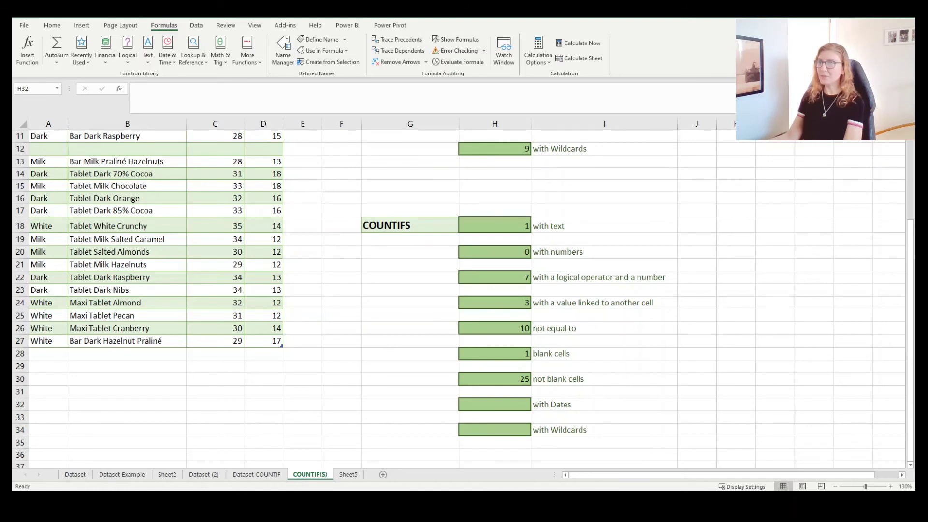
{"action": "left_click", "coordinate": [494, 405]}
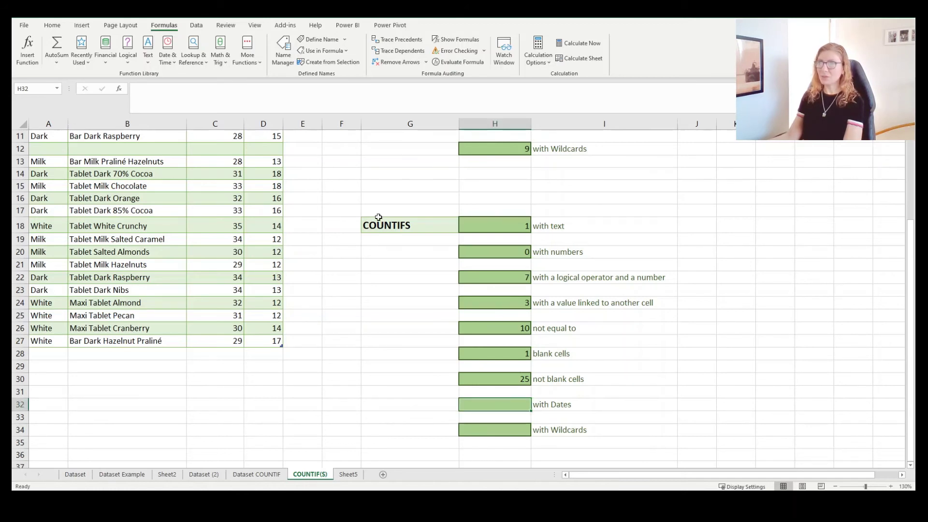
{"action": "left_click", "coordinate": [232, 97]}
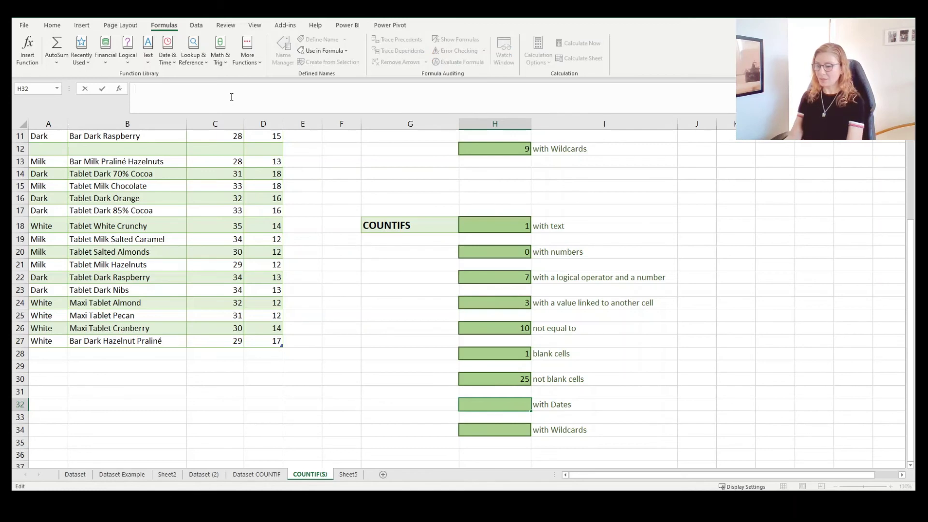
{"action": "type", "text": "=count"}
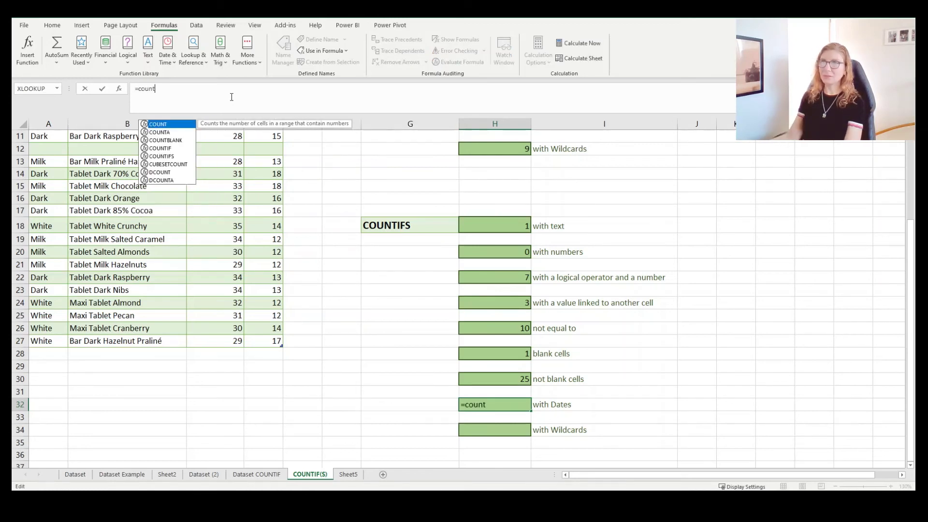
{"action": "double_click", "coordinate": [169, 156]}
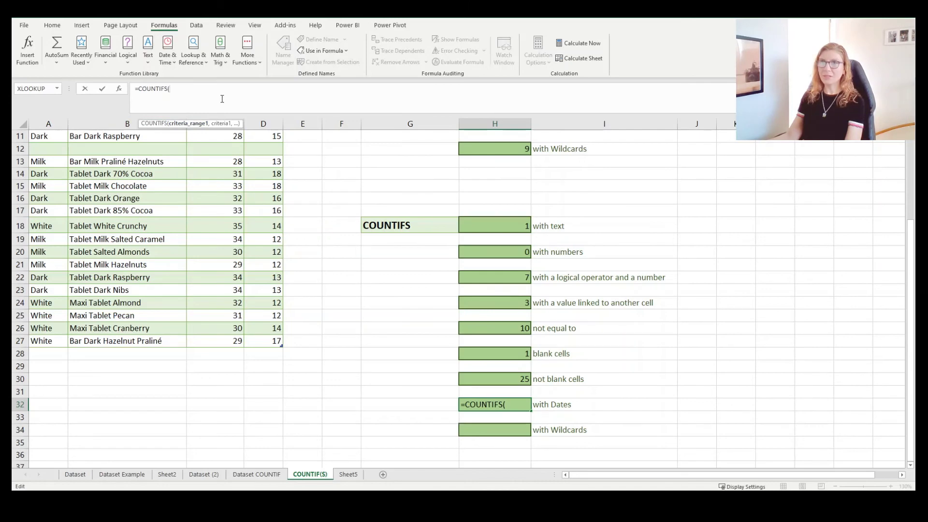
{"action": "left_click", "coordinate": [256, 474]}
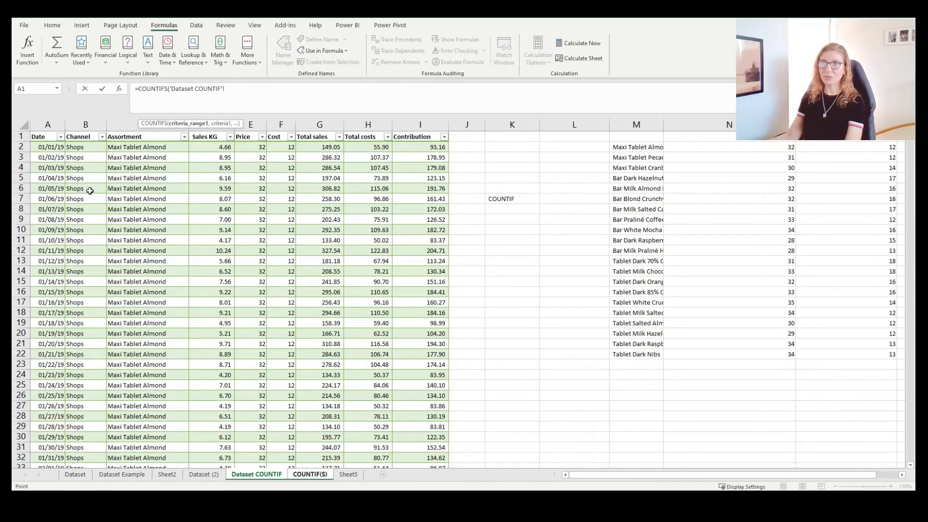
{"action": "left_click", "coordinate": [45, 134]}
{"action": "left_click", "coordinate": [257, 96]}
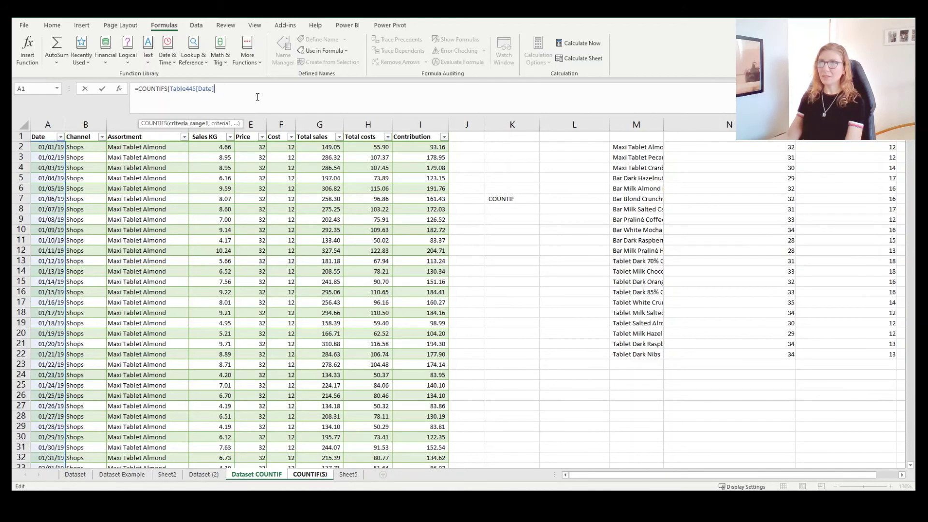
Complete H32's COUNTIFS with the criterion "<"& linked to date cell A16 on the Dataset COUNTIF sheet.
{"action": "type", "text": ","}
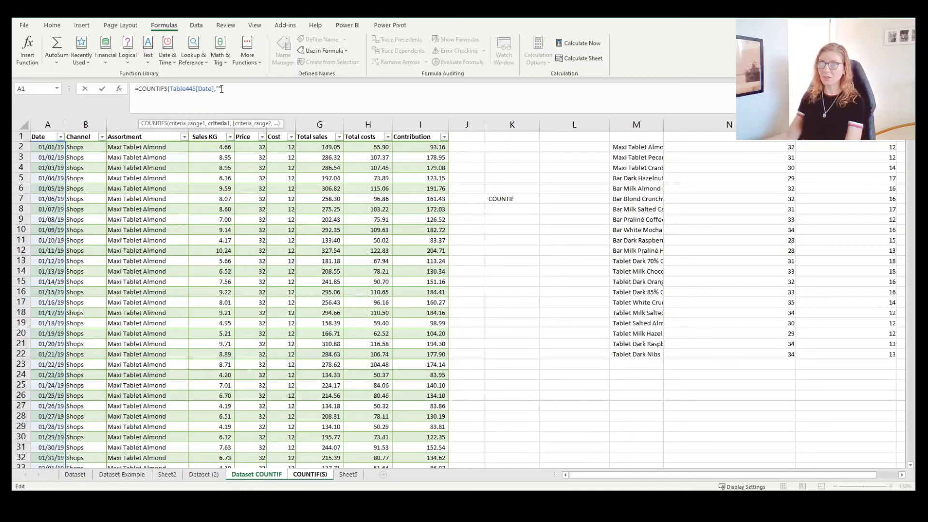
{"action": "type", "text": "\""}
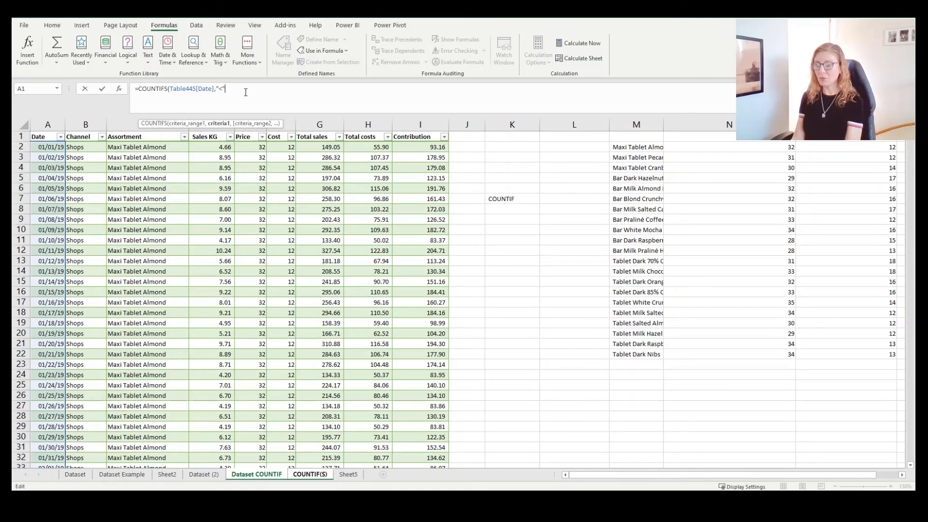
{"action": "type", "text": "&"}
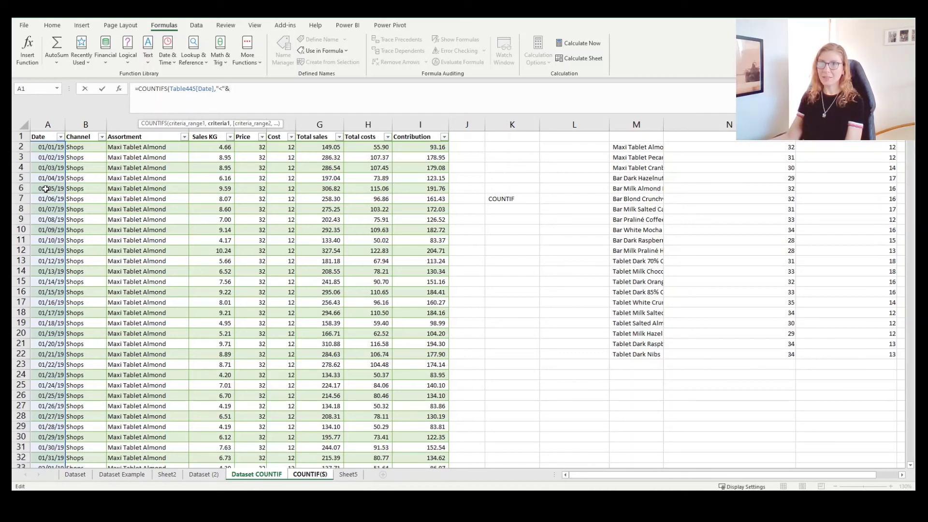
{"action": "left_click", "coordinate": [46, 292]}
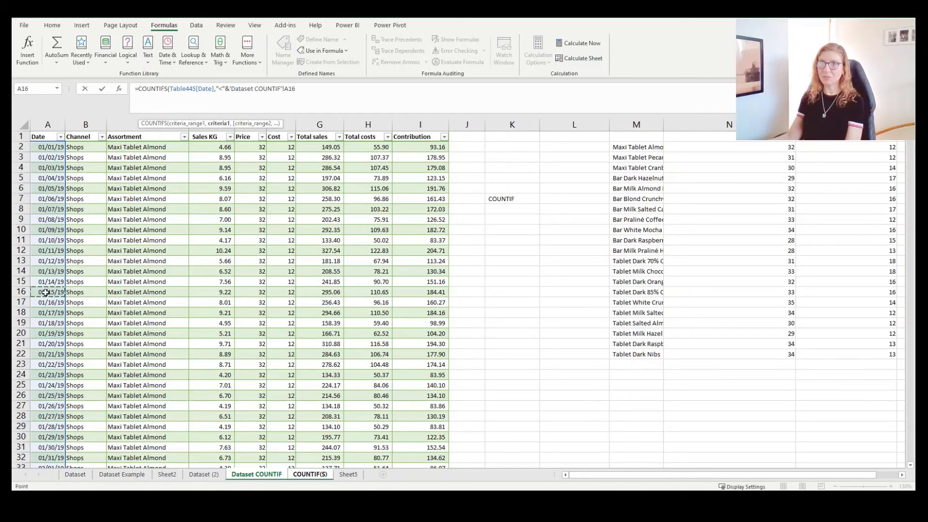
{"action": "left_click", "coordinate": [307, 89]}
{"action": "key", "text": "Return"}
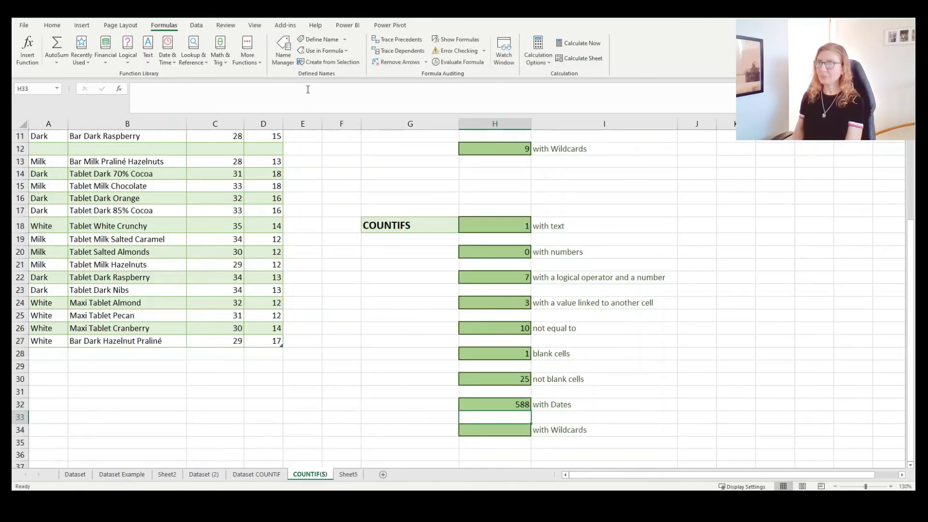
In H32's criterion, replace the reference to 'Dataset COUNTIF'!A16 with the DATE function.
{"action": "left_click", "coordinate": [495, 404]}
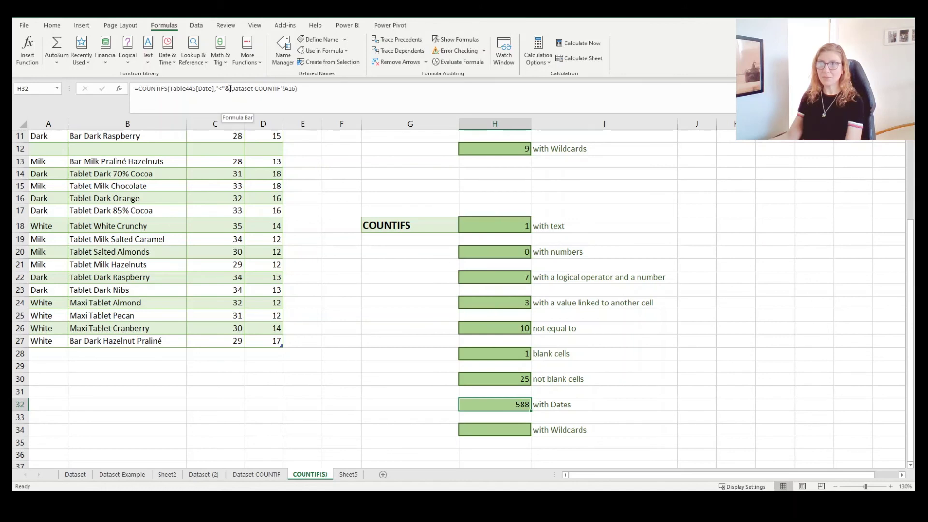
{"action": "left_click_drag", "start_coordinate": [230, 88], "coordinate": [295, 91]}
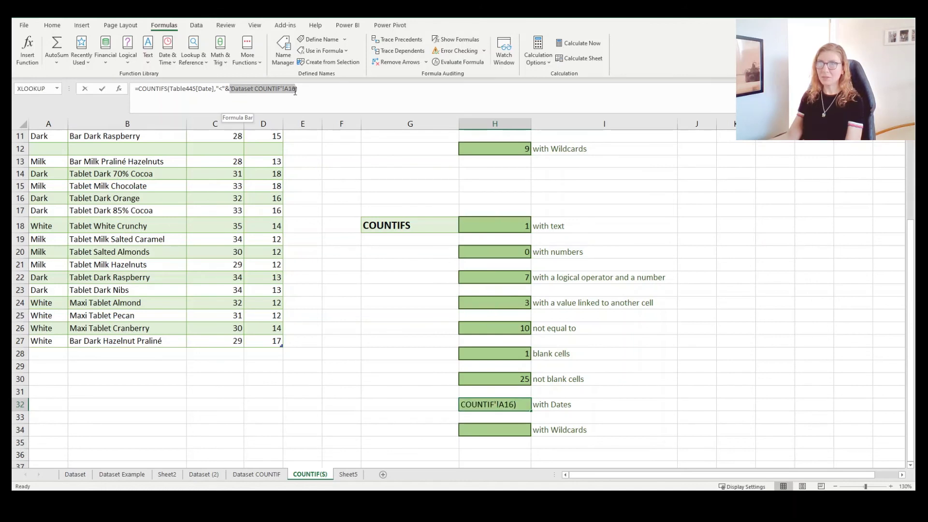
{"action": "type", "text": "da"}
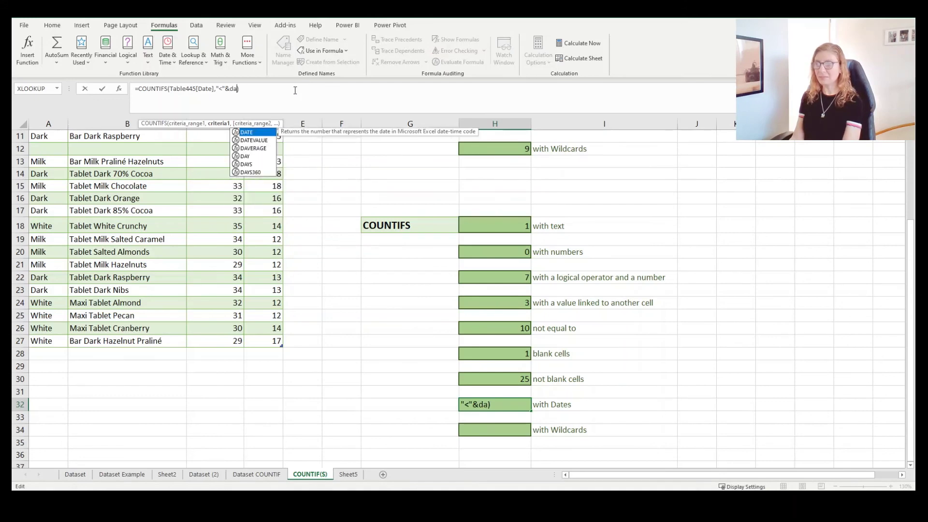
{"action": "type", "text": "te"}
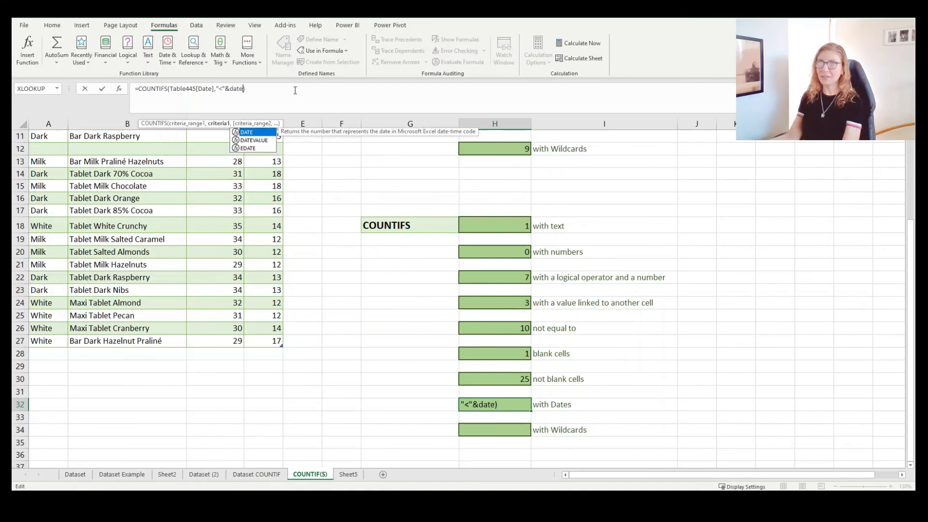
{"action": "double_click", "coordinate": [253, 132]}
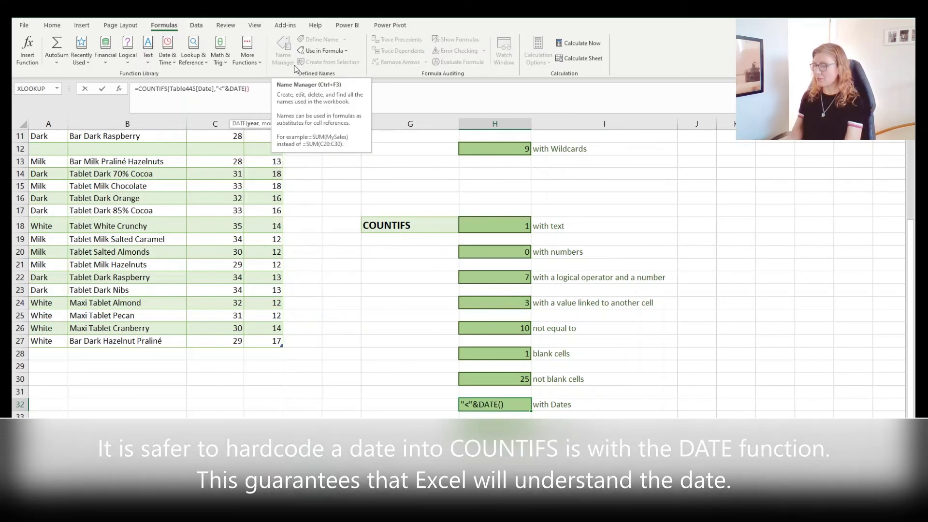
Fill in H32's DATE function as DATE(2019,12,15), complete the formula and review it.
{"action": "type", "text": "21"}
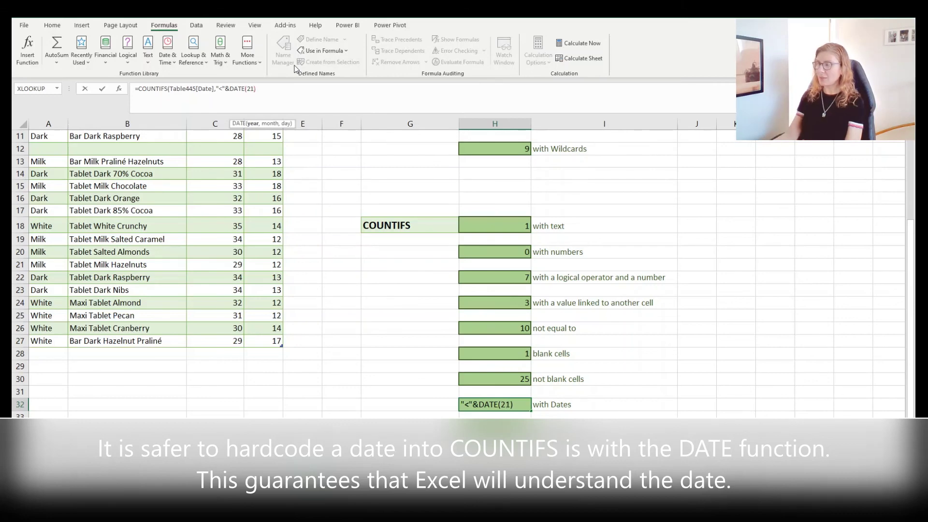
{"action": "key", "text": "BackSpace"}
{"action": "type", "text": "019,"}
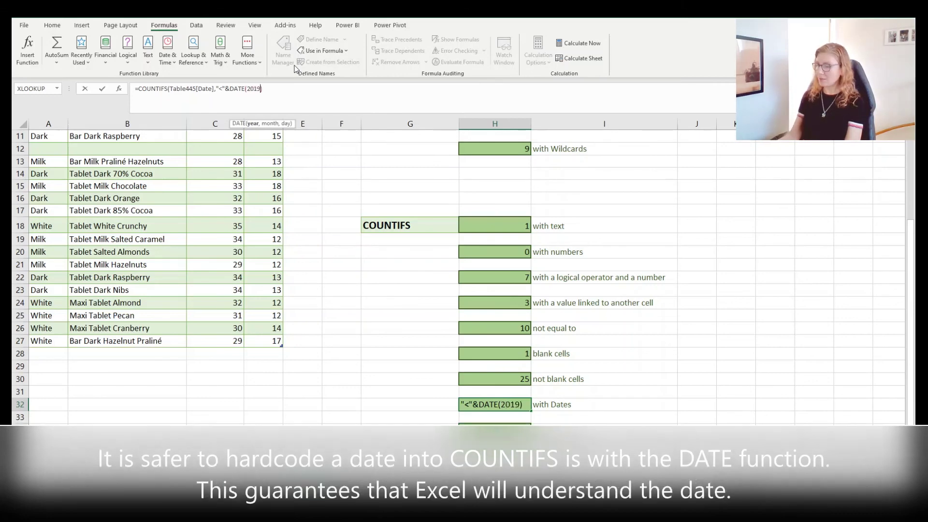
{"action": "type", "text": "12"}
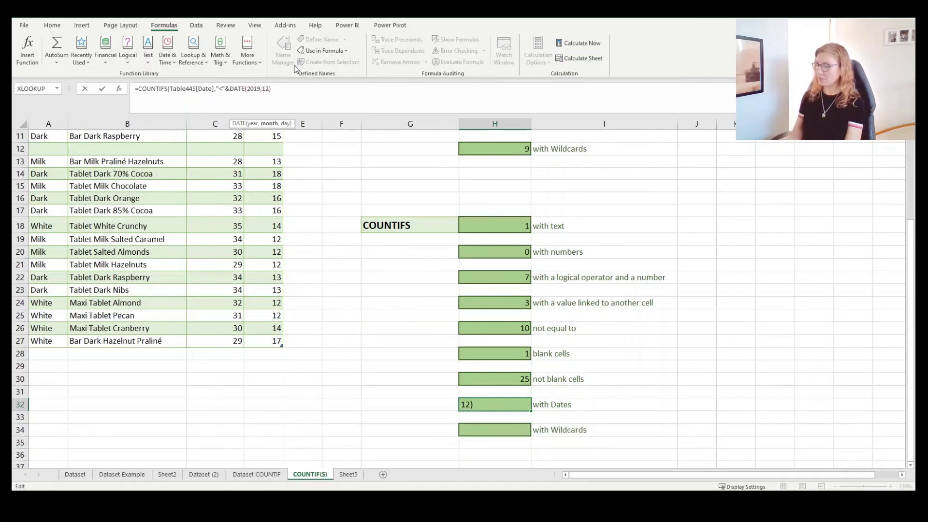
{"action": "type", "text": ",15"}
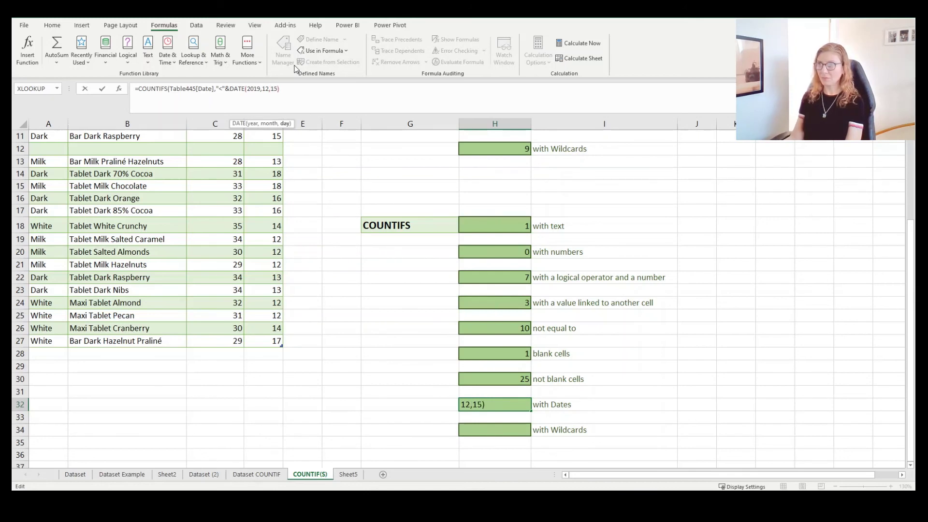
{"action": "key", "text": "Right"}
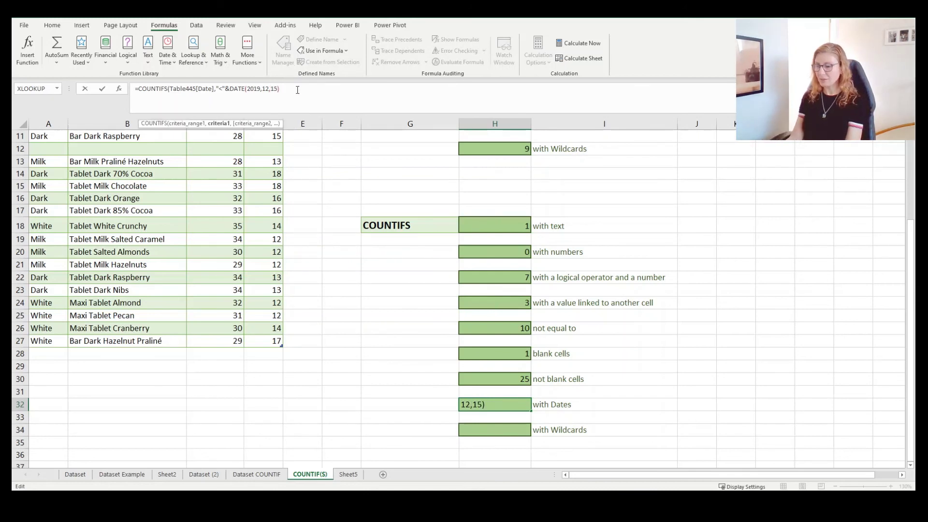
{"action": "key", "text": "Return"}
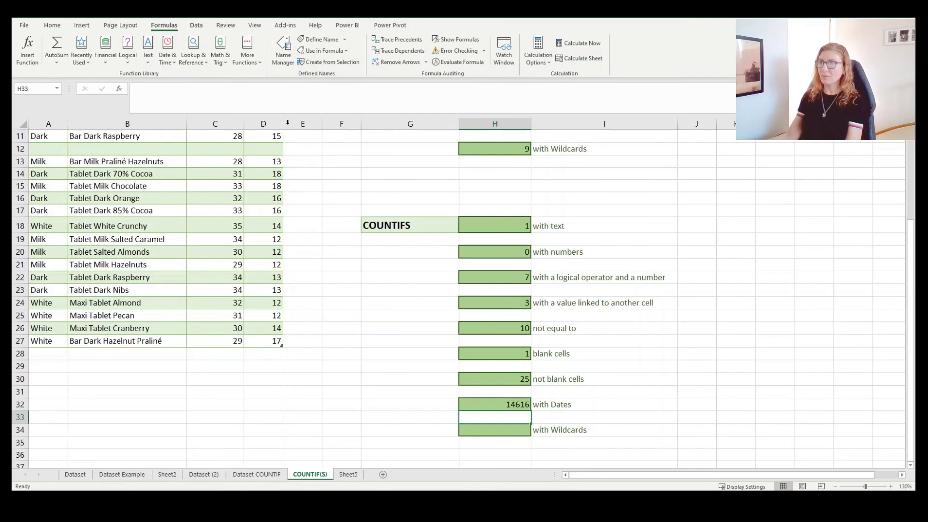
{"action": "left_click", "coordinate": [489, 403]}
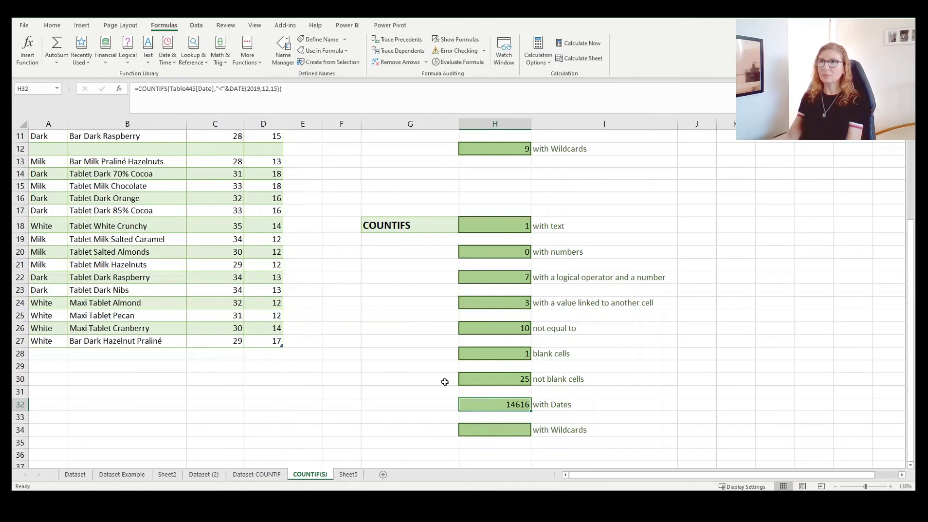
{"action": "scroll", "coordinate": [438, 373], "scroll_direction": "down", "scroll_amount": 1}
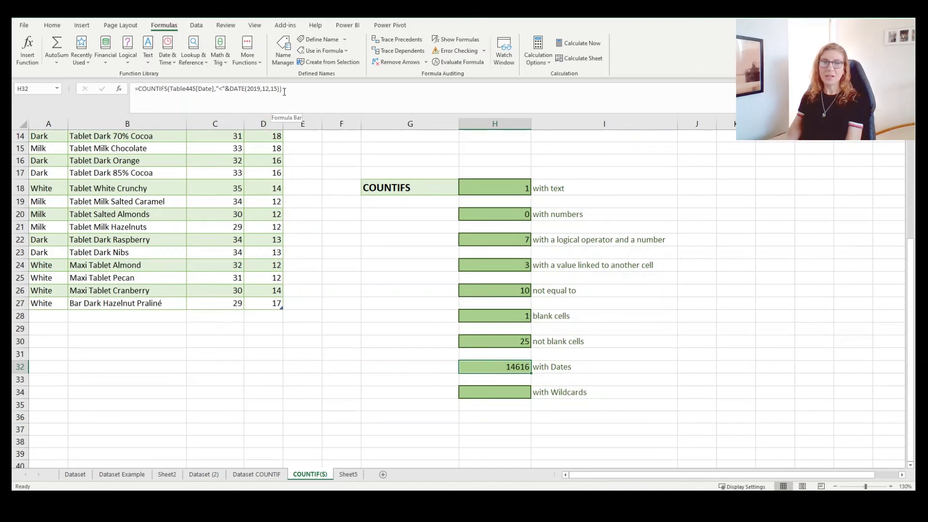
In H34, the COUNTIFS wildcards example, begin a COUNTIFS formula with the table's Type column as first criteria range.
{"action": "key", "text": "Down"}
{"action": "key", "text": "Down"}
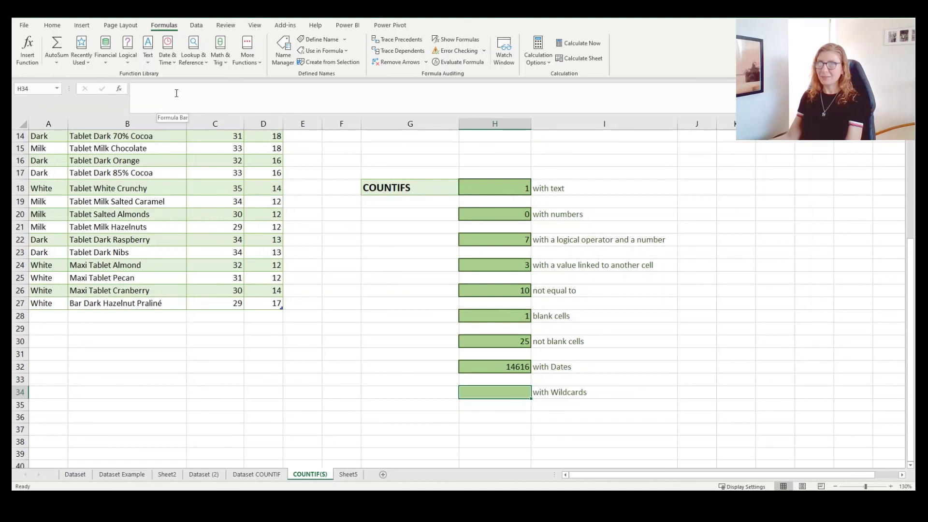
{"action": "left_click", "coordinate": [176, 94]}
{"action": "type", "text": "=count"}
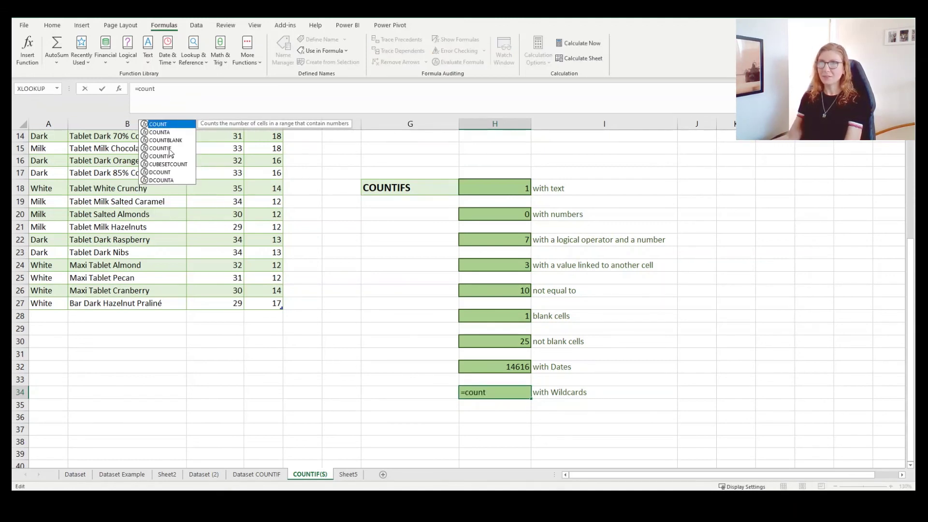
{"action": "left_click", "coordinate": [169, 157]}
{"action": "double_click", "coordinate": [169, 157]}
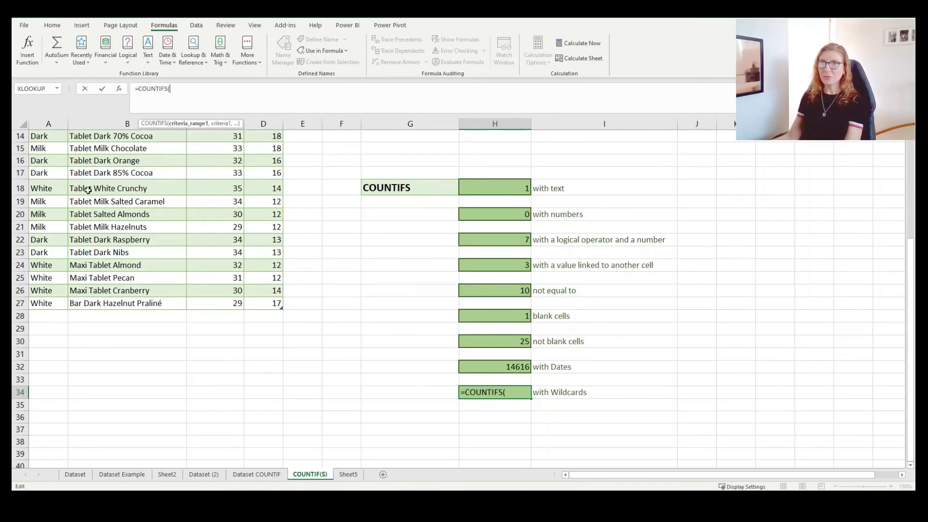
{"action": "scroll", "coordinate": [89, 190], "scroll_direction": "up", "scroll_amount": 5}
{"action": "left_click", "coordinate": [51, 129]}
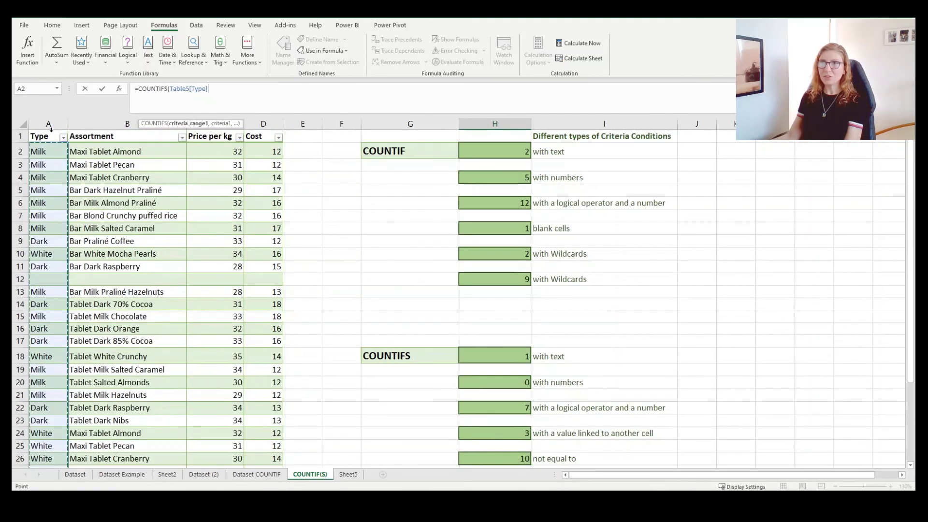
Add "milk" as the first criterion of H34's COUNTIFS formula.
{"action": "type", "text": ","}
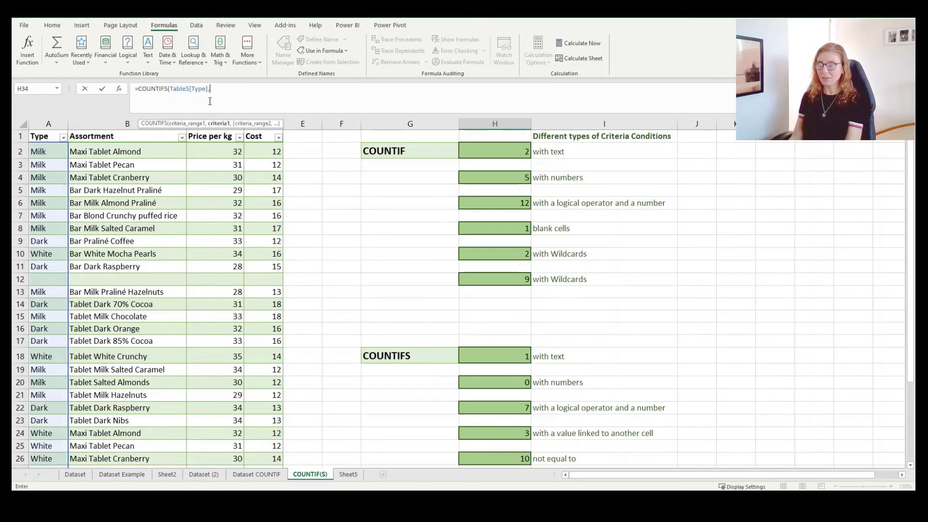
{"action": "type", "text": "\""}
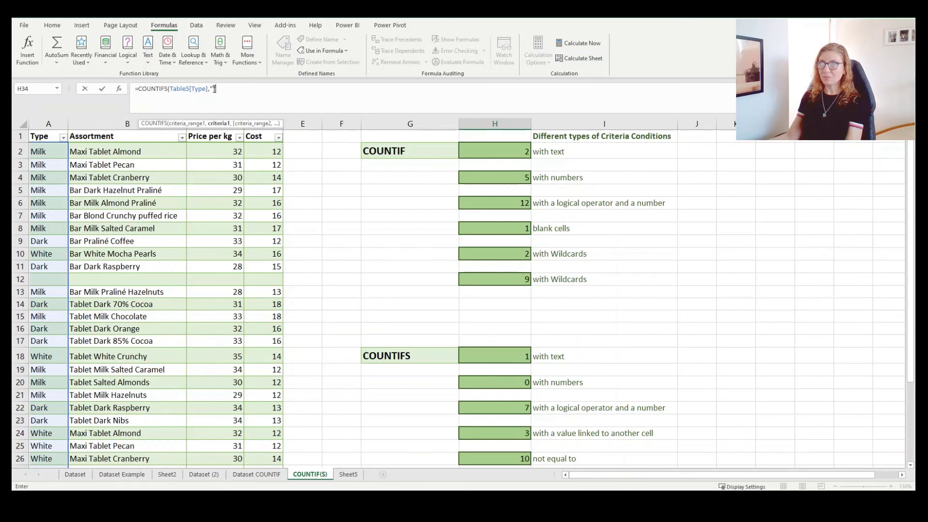
{"action": "type", "text": "\""}
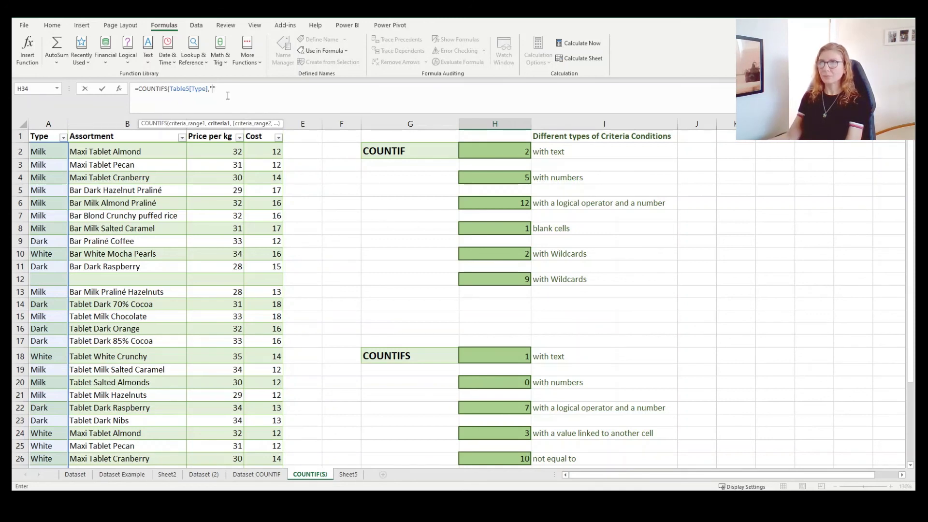
{"action": "left_click", "coordinate": [228, 96]}
{"action": "type", "text": "milk\""}
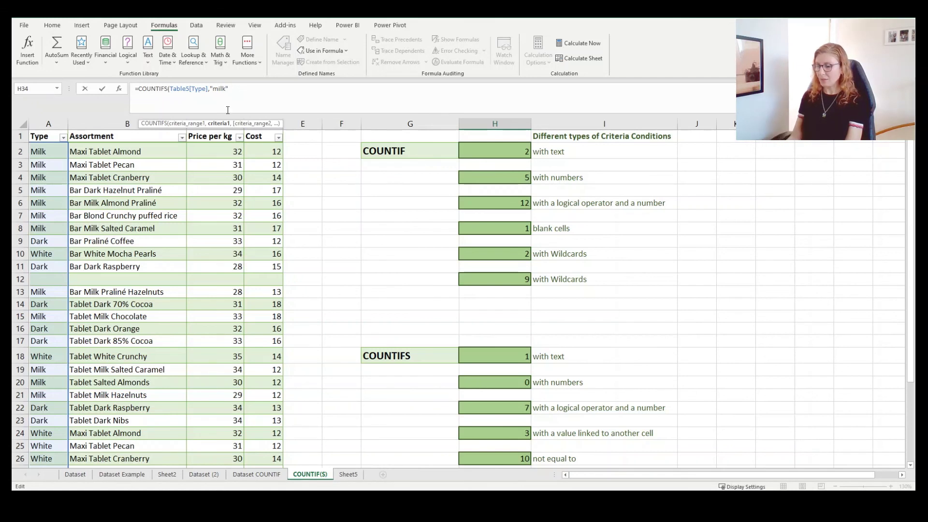
Complete H34's COUNTIFS with the Assortment column as second criteria range and the wildcard criterion "bar*".
{"action": "type", "text": ","}
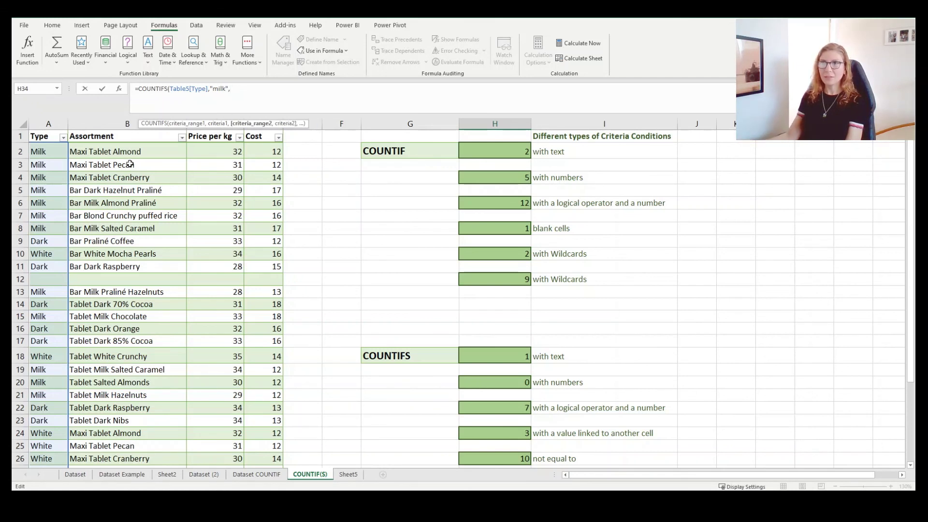
{"action": "left_click", "coordinate": [123, 128]}
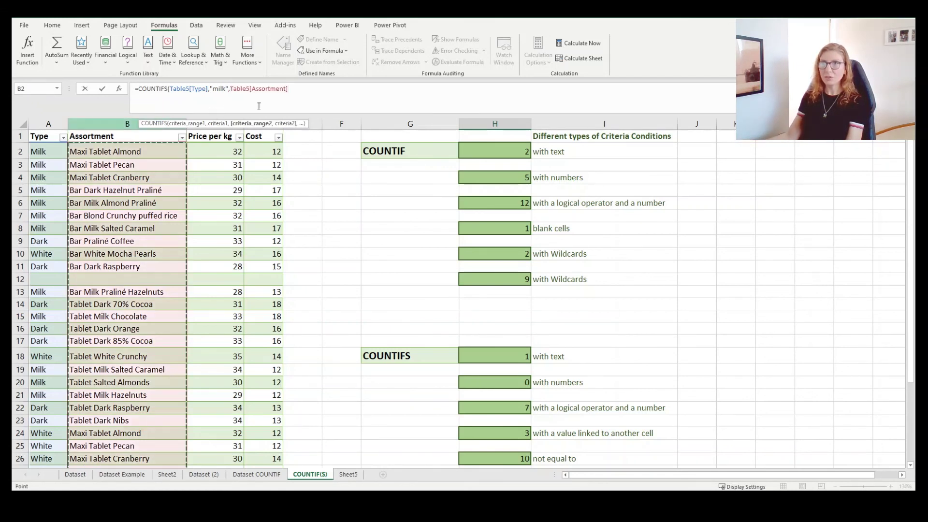
{"action": "type", "text": ","}
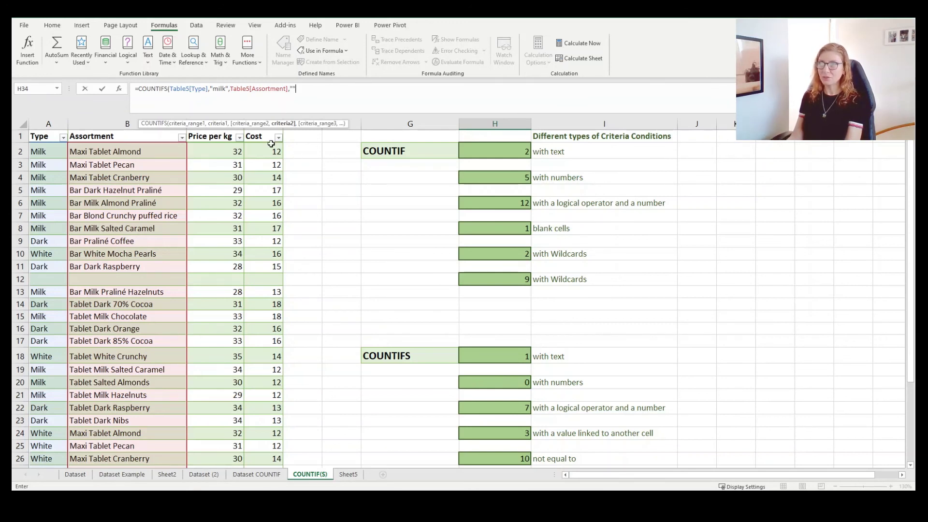
{"action": "type", "text": ")"}
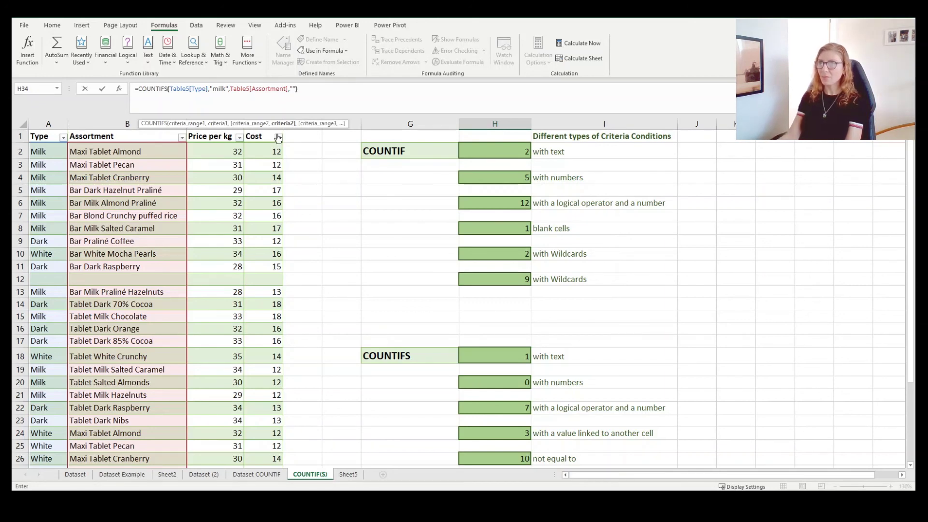
{"action": "left_click", "coordinate": [294, 89]}
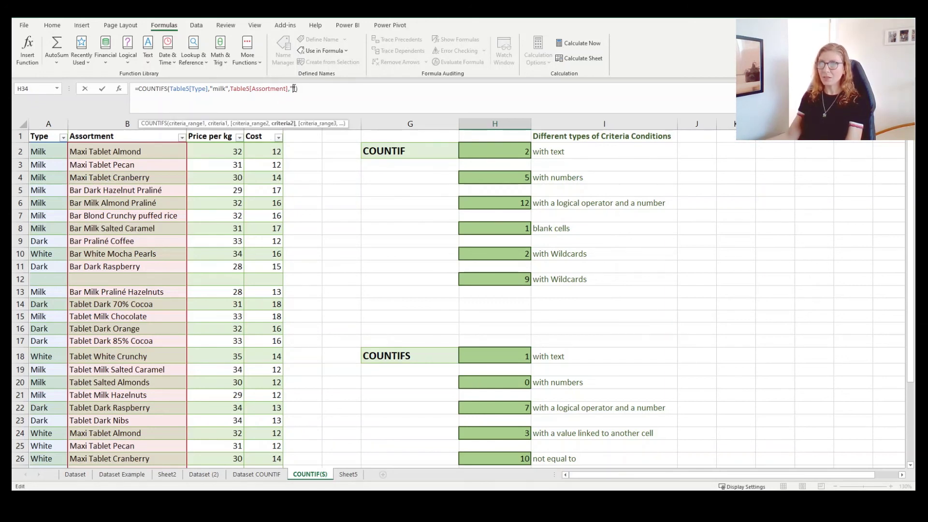
{"action": "type", "text": "bar"}
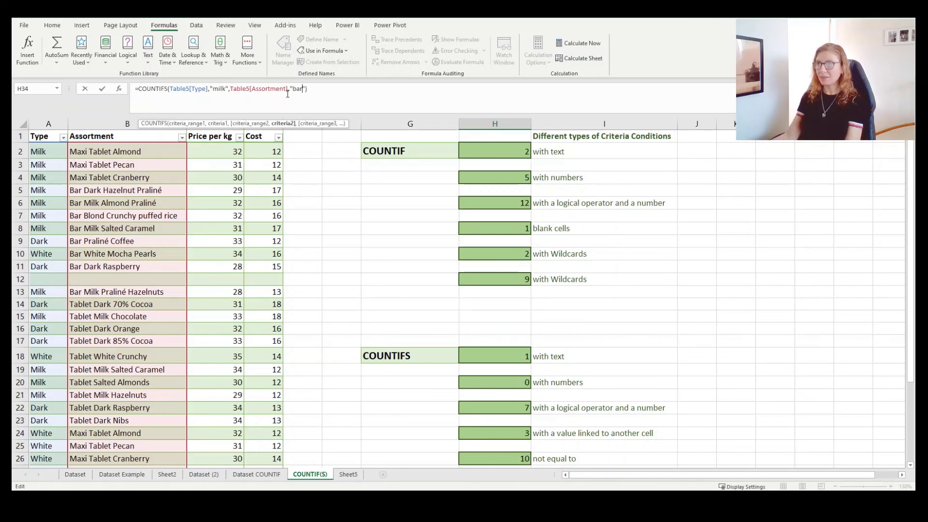
{"action": "type", "text": "*"}
{"action": "key", "text": "Return"}
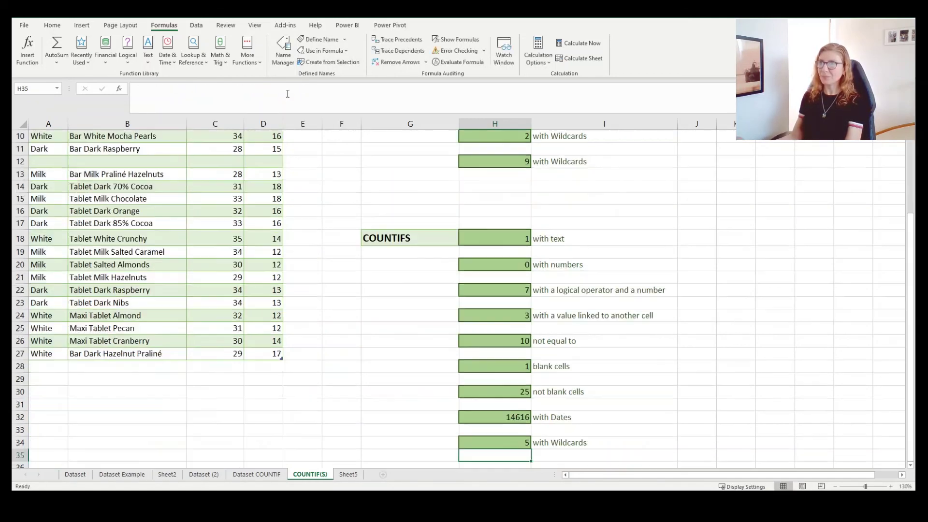
Review H34's wildcard formula and compare its result with the Milk rows whose assortment starts with Bar.
{"action": "scroll", "coordinate": [512, 348], "scroll_direction": "down", "scroll_amount": 2}
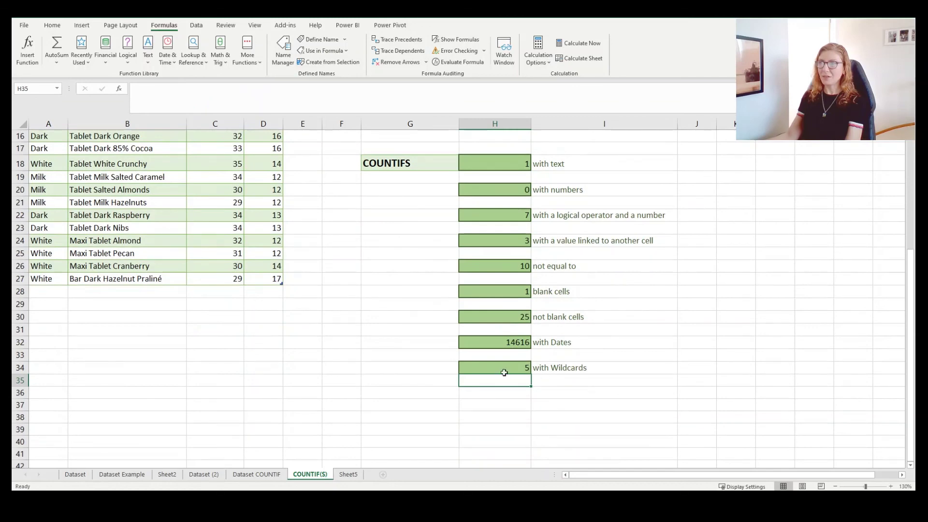
{"action": "left_click", "coordinate": [500, 369]}
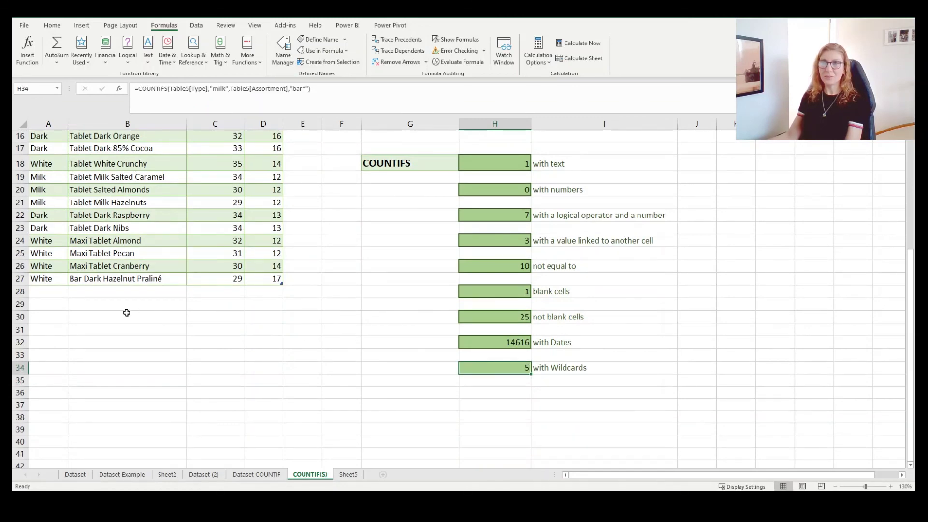
{"action": "scroll", "coordinate": [127, 312], "scroll_direction": "up", "scroll_amount": 4}
{"action": "scroll", "coordinate": [52, 174], "scroll_direction": "up", "scroll_amount": 1}
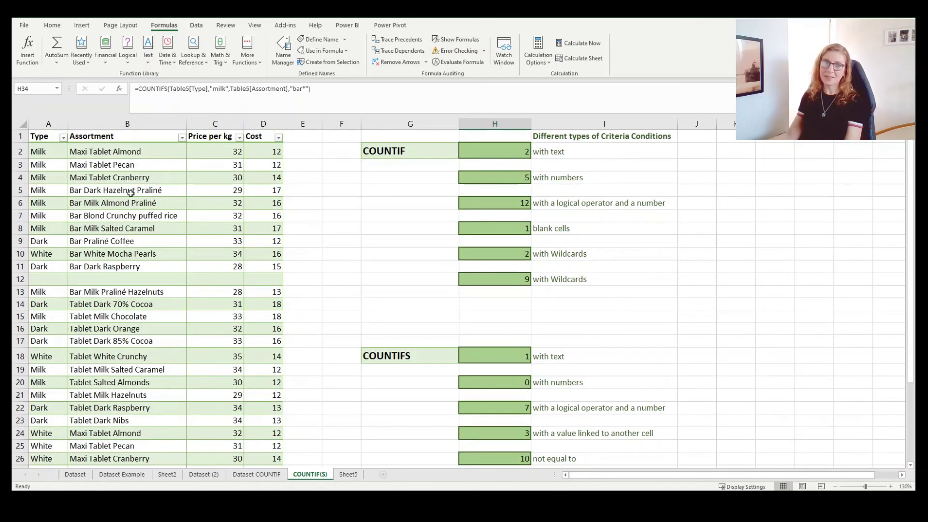
{"action": "scroll", "coordinate": [131, 195], "scroll_direction": "down", "scroll_amount": 2}
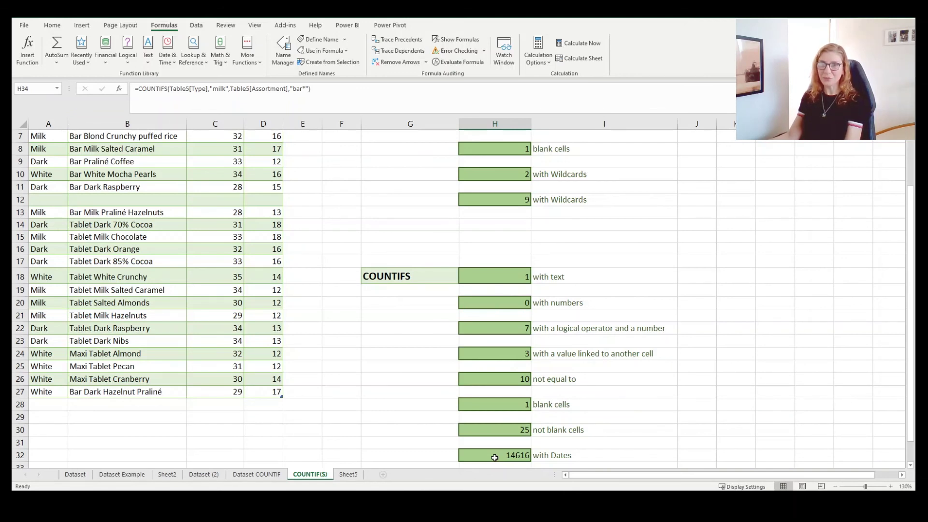
{"action": "scroll", "coordinate": [495, 457], "scroll_direction": "down", "scroll_amount": 1}
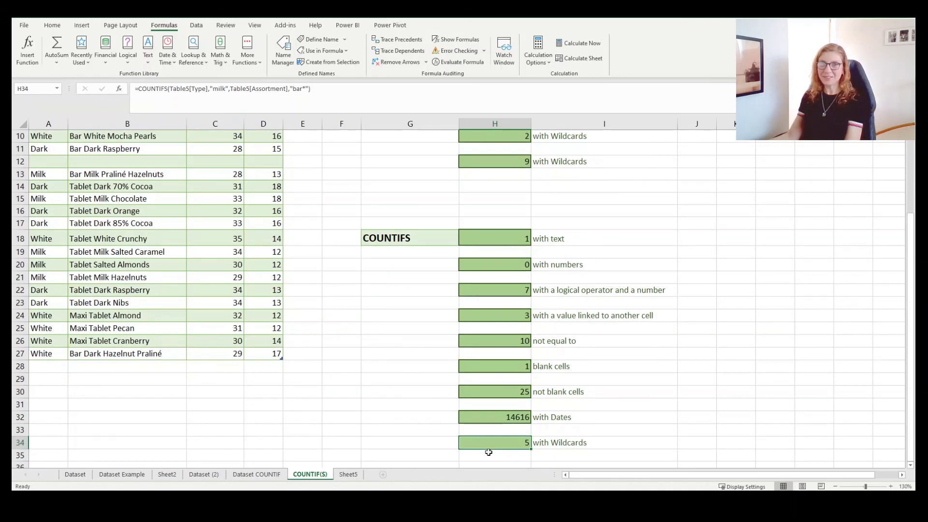
{"action": "left_click", "coordinate": [489, 456]}
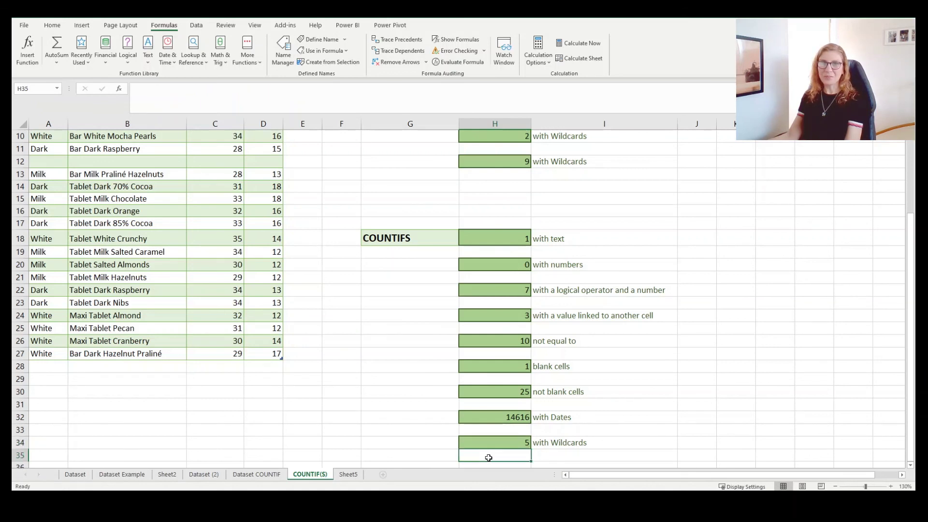